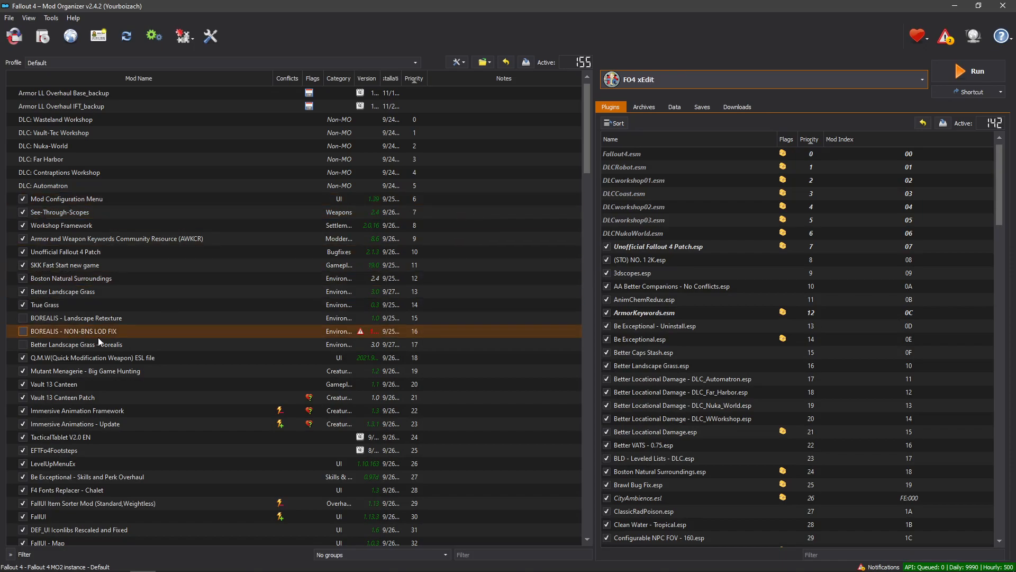
Select Weapons LL Overhaul in the mod list, and switch to Chrome to open the Fallout 4 page on Nexus Mods
scroll(133, 345, down, 20)
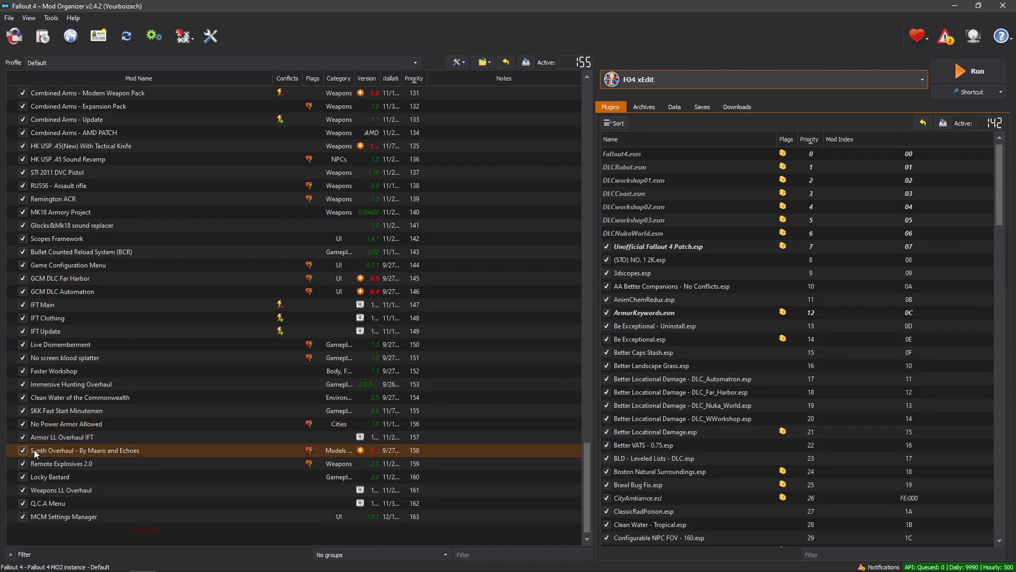
right_click(82, 491)
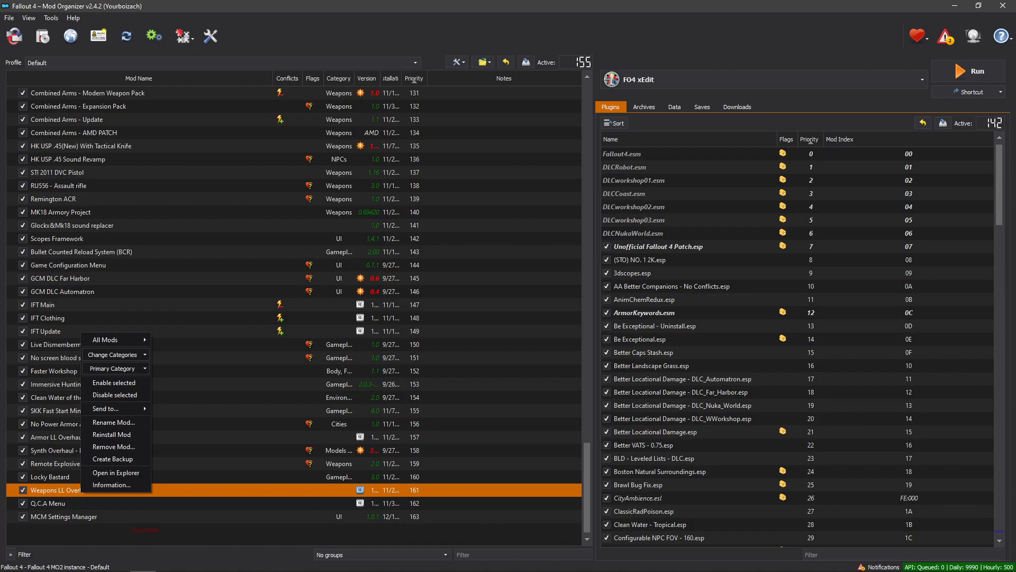
click(64, 561)
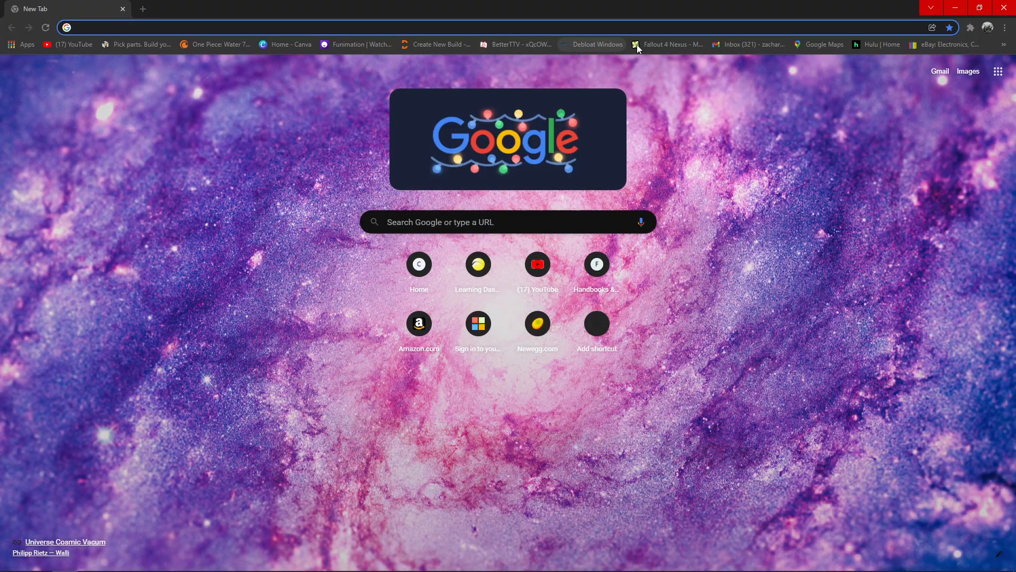
click(635, 45)
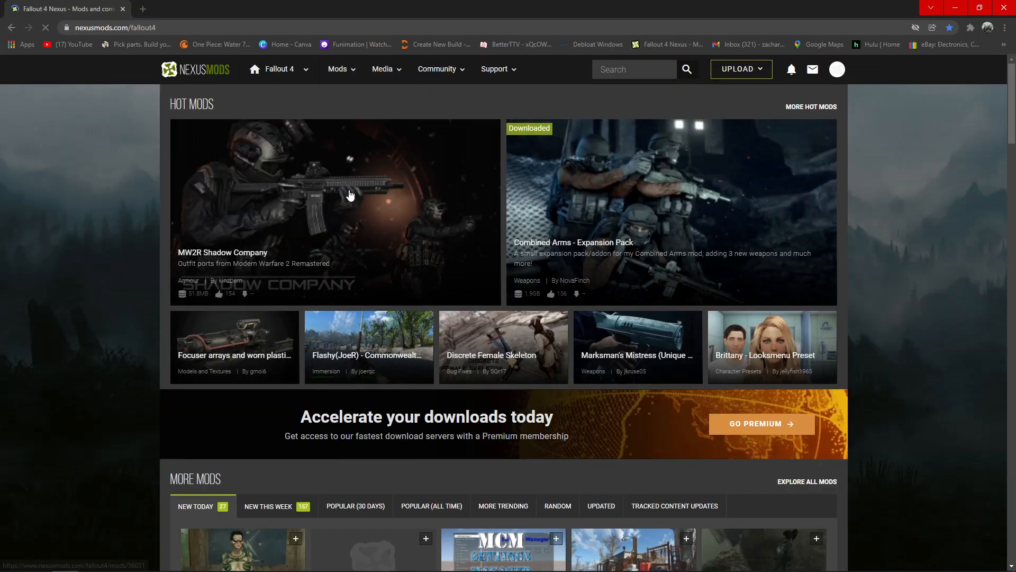
Try searching the Fallout 4 mods for "weapons ll over" and "weapon ll over"
click(622, 70)
text(weapons ll)
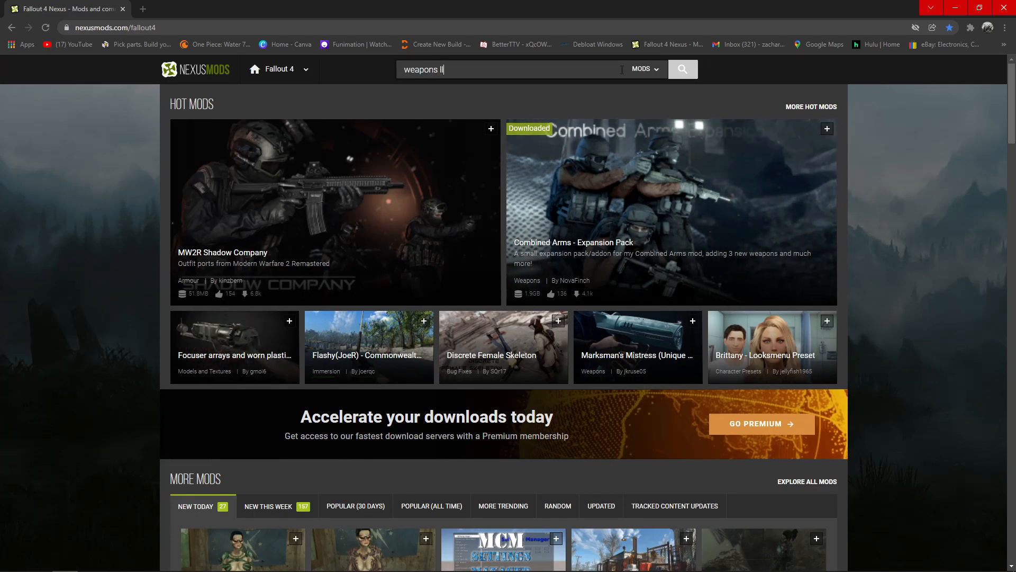
text( over)
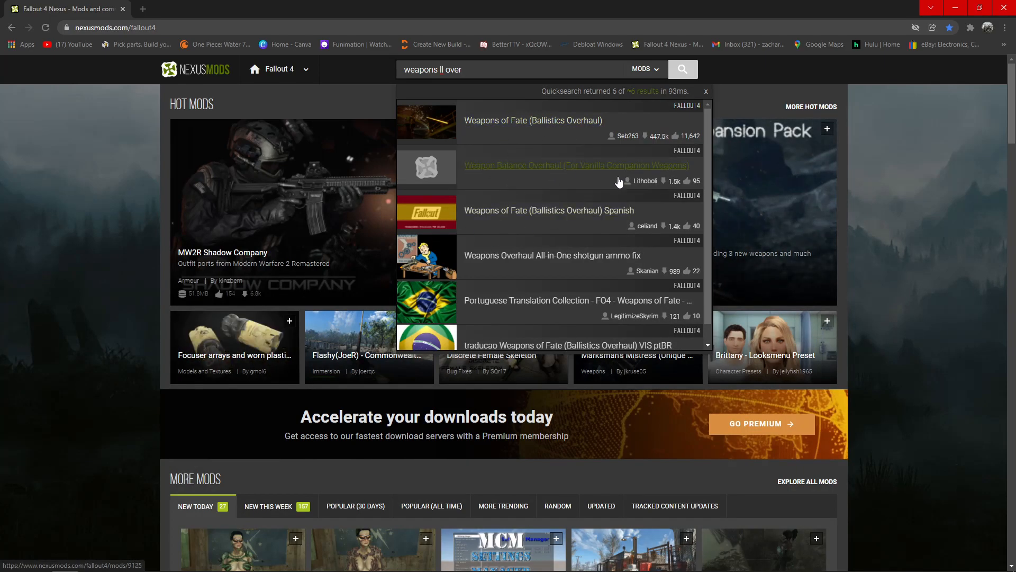
click(440, 70)
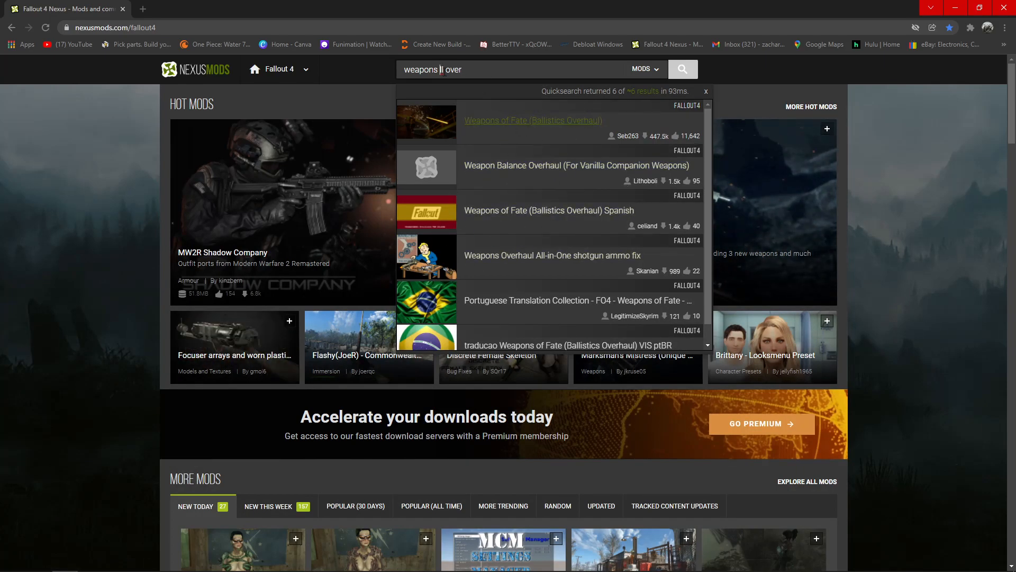
key(BackSpace)
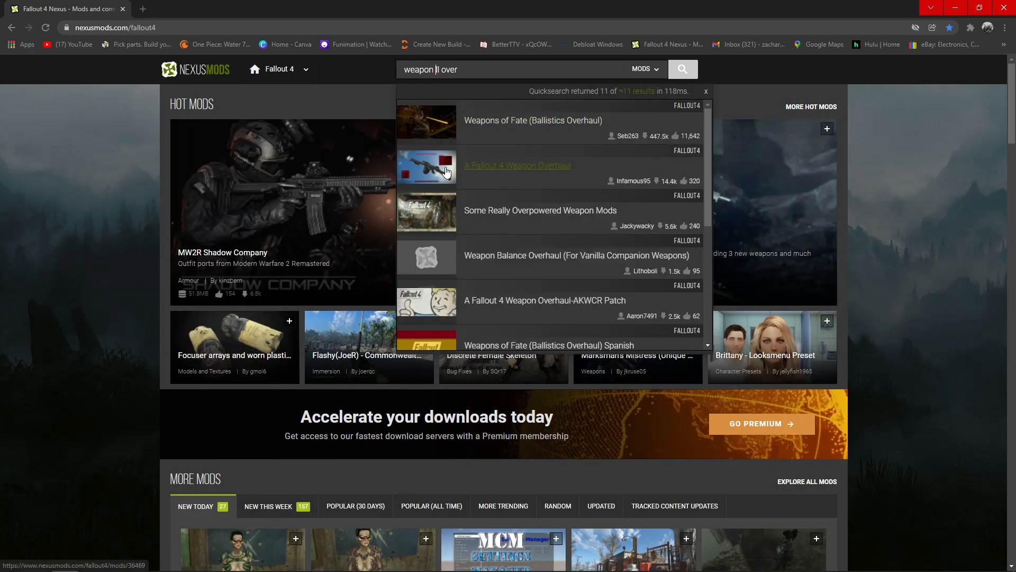
Search the Fallout 4 mods for "ll overhaul" and open the Weapon LL Overhaul (MODDER'S RESOURCE) page
drag(465, 70, 296, 77)
text(ll overhaul)
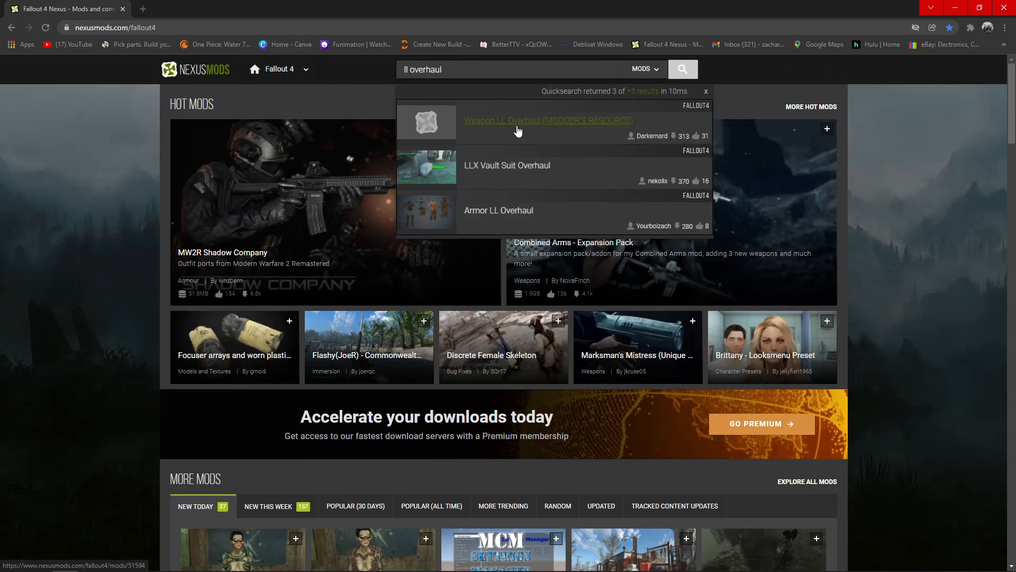
click(526, 123)
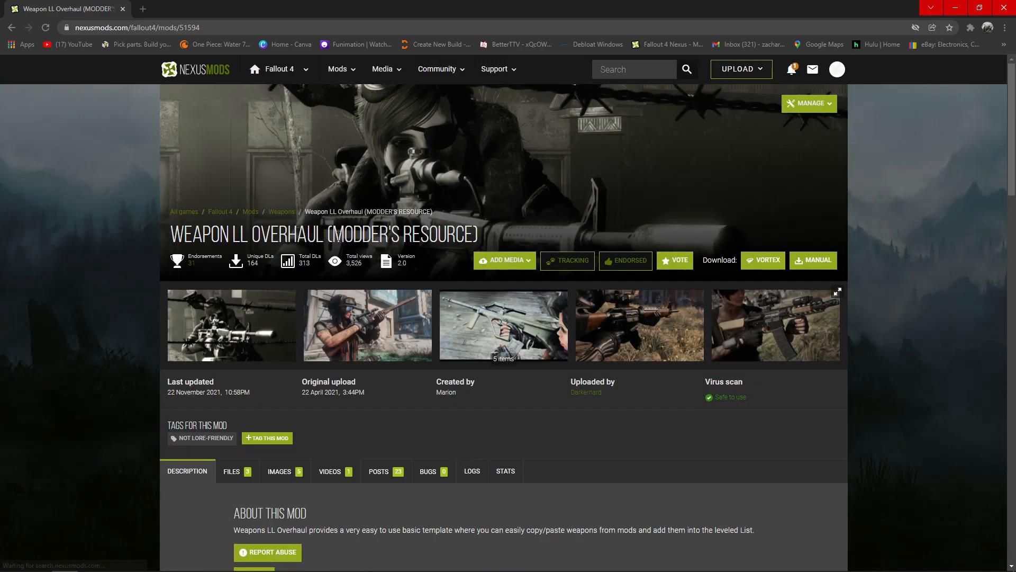
Read the mod's title, summary and description, and view its list of main files
drag(333, 234, 483, 243)
scroll(560, 236, down, 4)
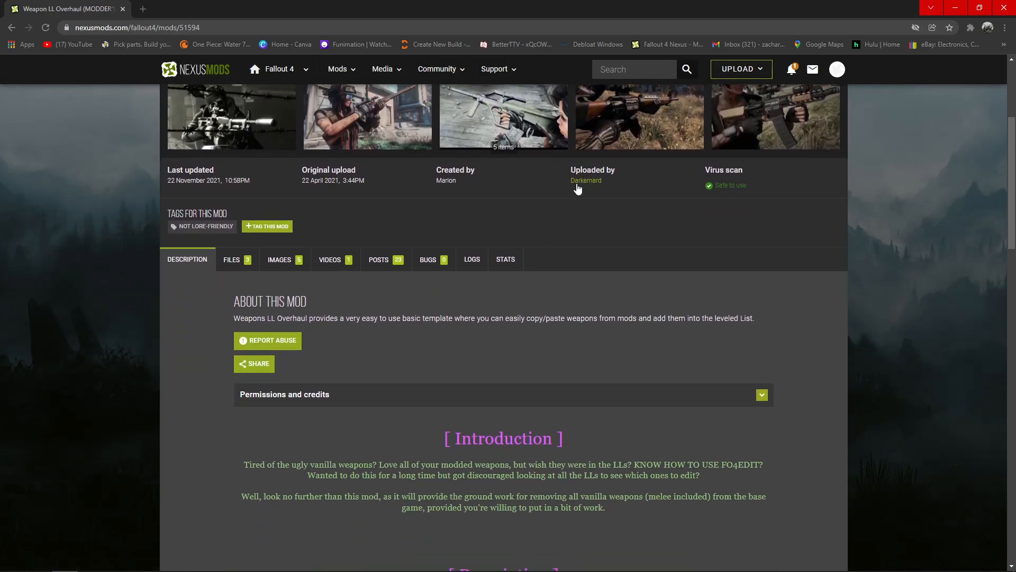
drag(230, 315, 201, 325)
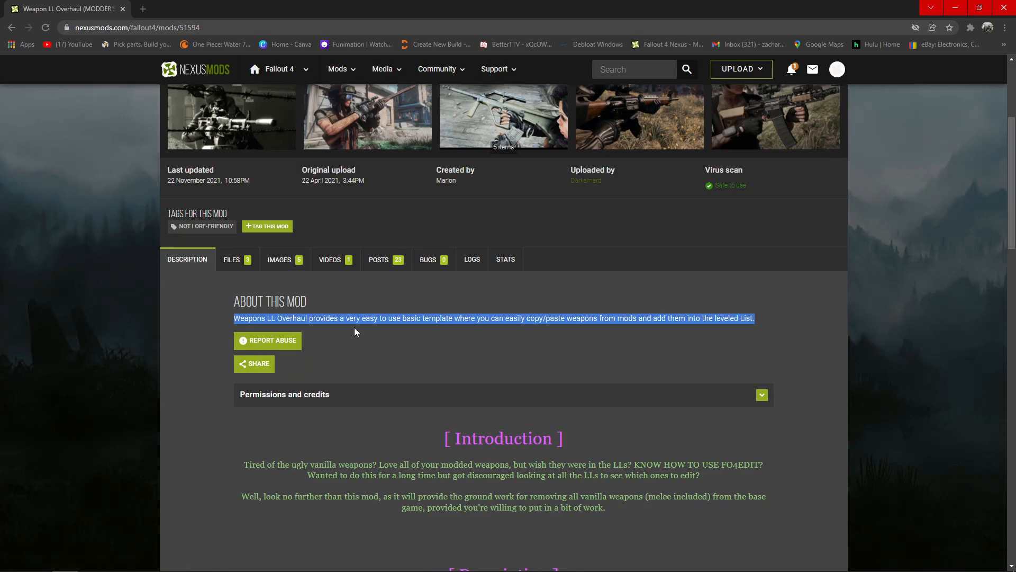
scroll(204, 318, down, 5)
scroll(198, 314, down, 4)
scroll(201, 305, up, 3)
scroll(205, 304, down, 5)
scroll(208, 304, up, 7)
scroll(211, 296, up, 2)
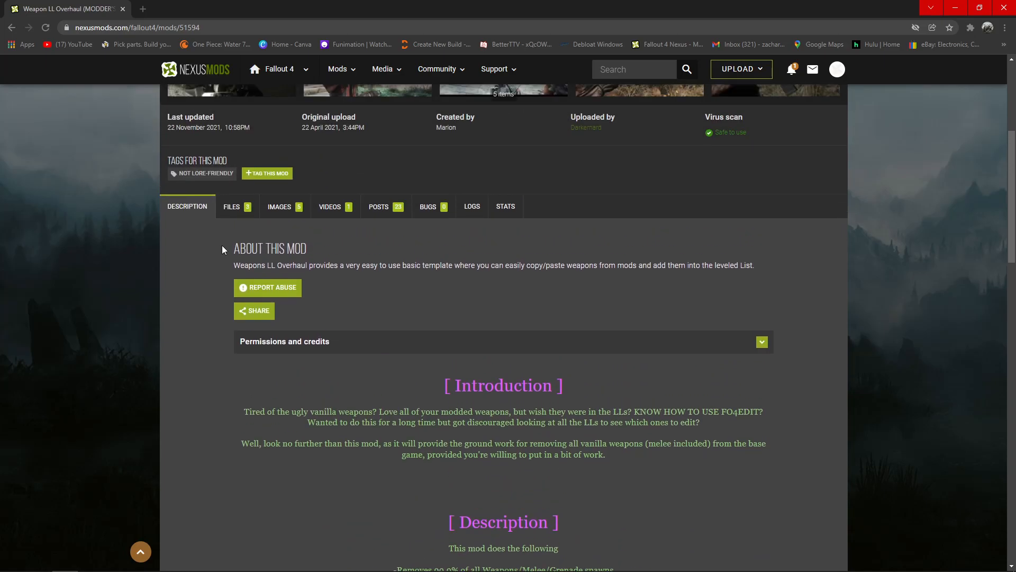
click(232, 207)
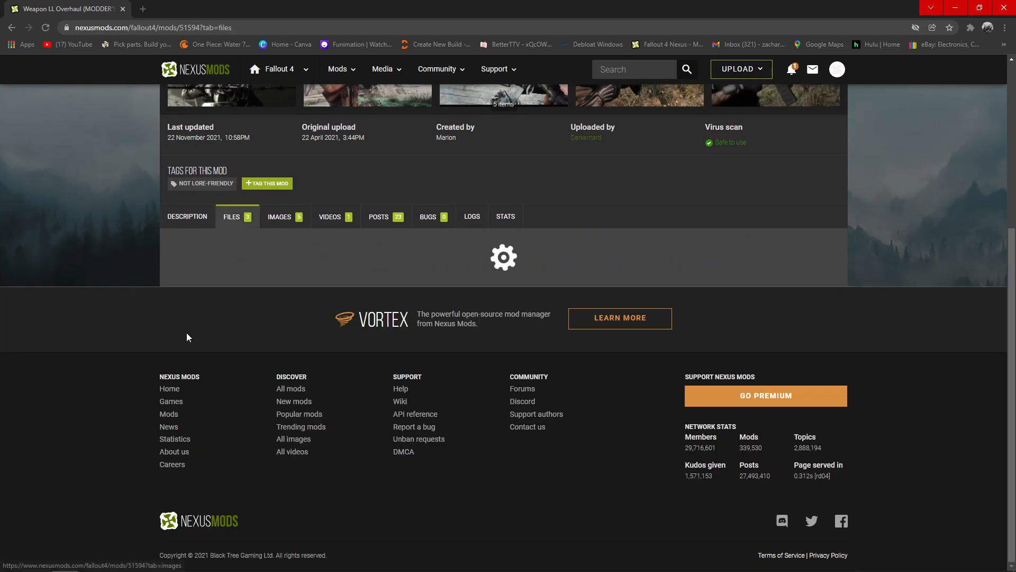
scroll(282, 291, down, 3)
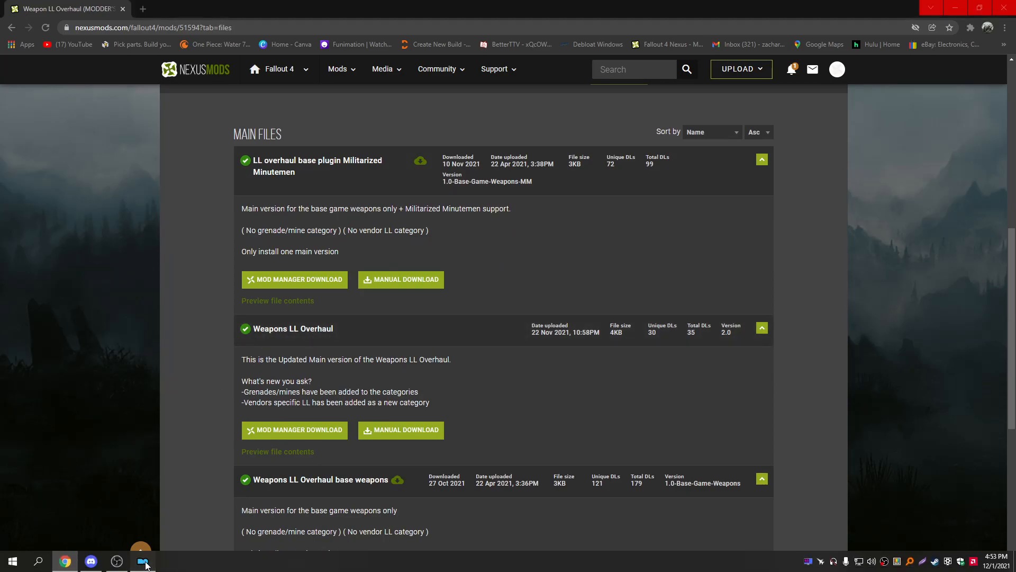
Switch to Mod Organizer, run FO4 xEdit and load only Weapons LL Overhaul.esp with its required masters
click(142, 563)
click(957, 72)
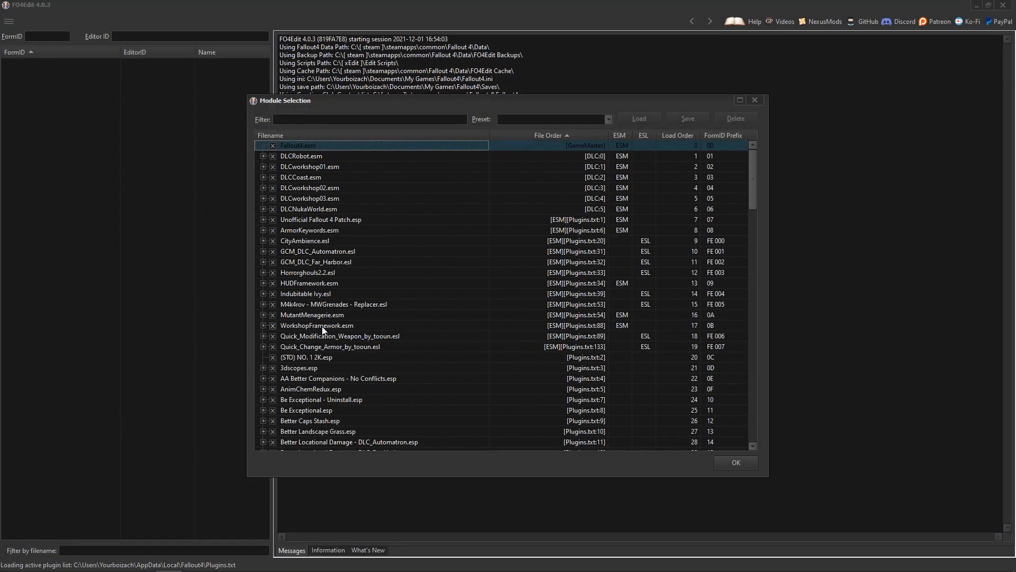
right_click(324, 328)
click(344, 344)
scroll(392, 278, down, 6)
scroll(385, 287, down, 20)
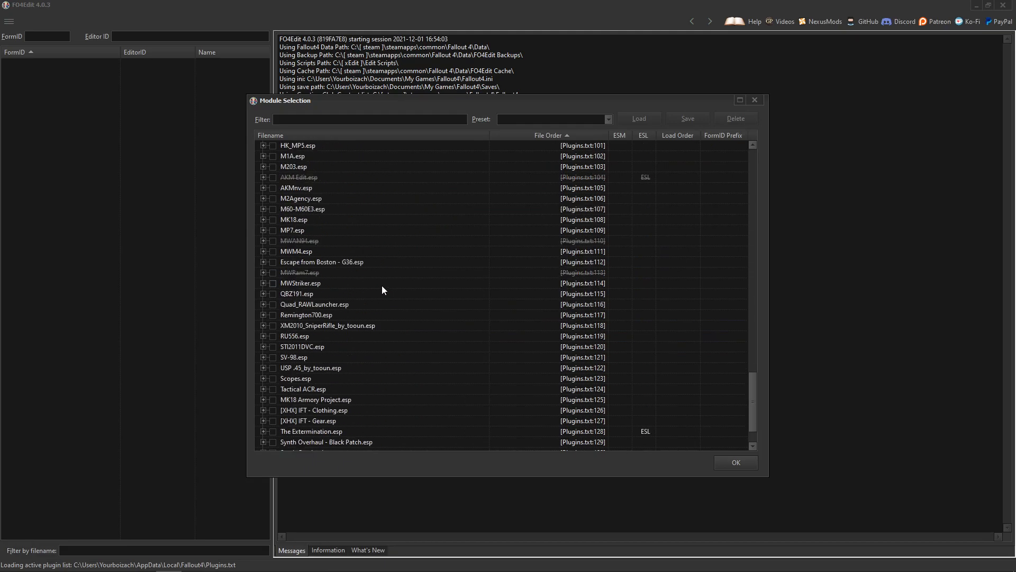
scroll(382, 286, down, 2)
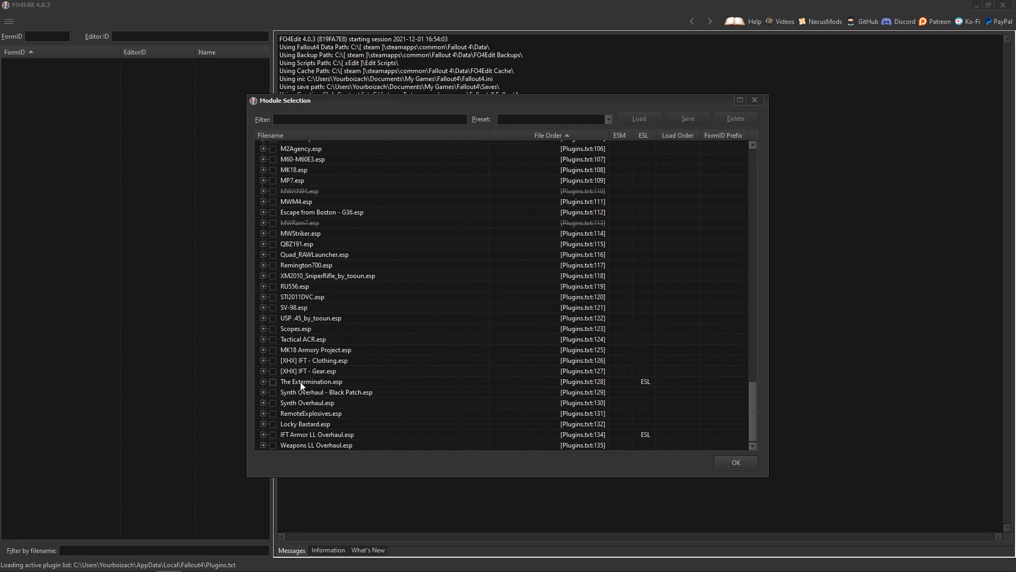
click(273, 445)
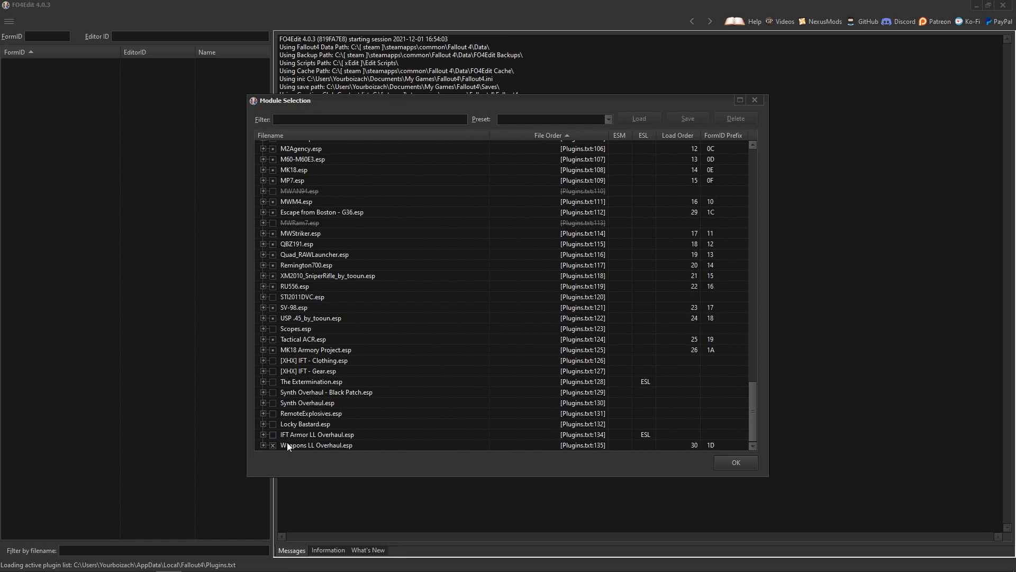
click(727, 464)
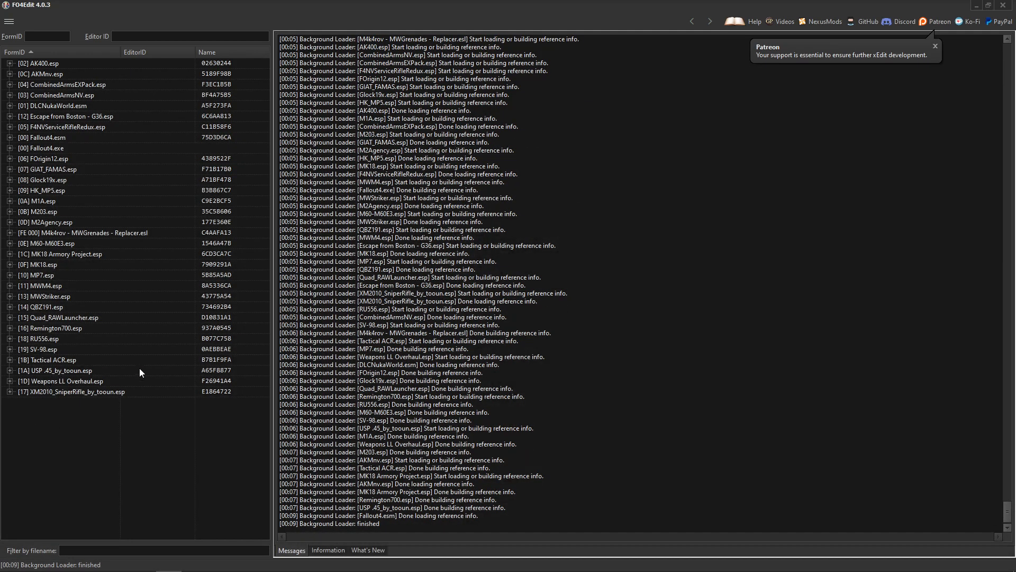
Expand the Leveled Item group of Weapons LL Overhaul.esp and view its custom category lists from Heavy Pistols down to Snipers
click(9, 380)
click(20, 402)
drag(264, 169, 264, 468)
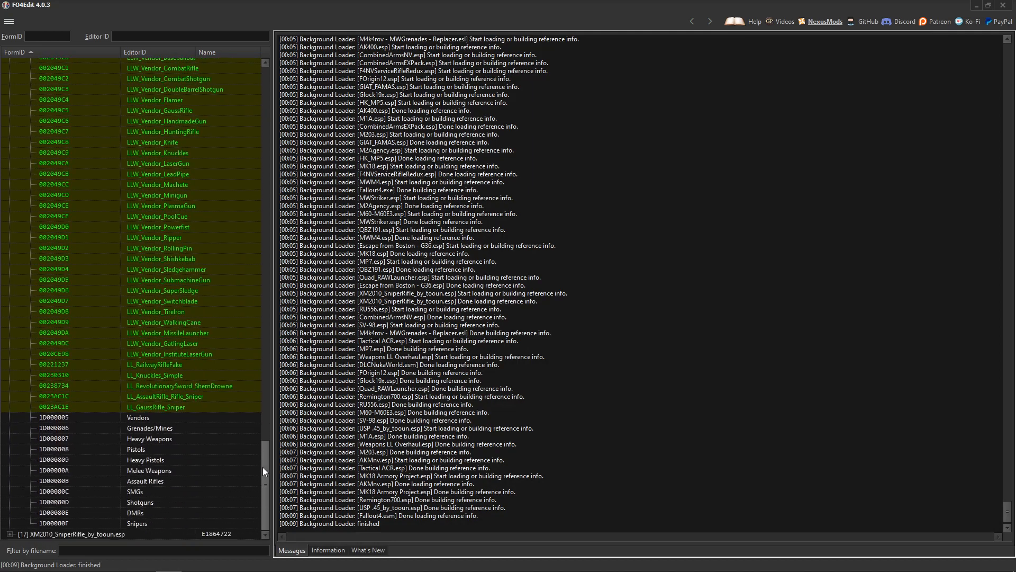
click(149, 460)
click(135, 470)
click(131, 481)
click(137, 491)
click(139, 502)
click(141, 512)
click(144, 521)
View the category lists from DMRs back up to Heavy Pistols and examine the Heavy Pistols entry's weapon reference
click(145, 509)
click(145, 502)
click(148, 491)
click(154, 480)
click(153, 470)
click(154, 458)
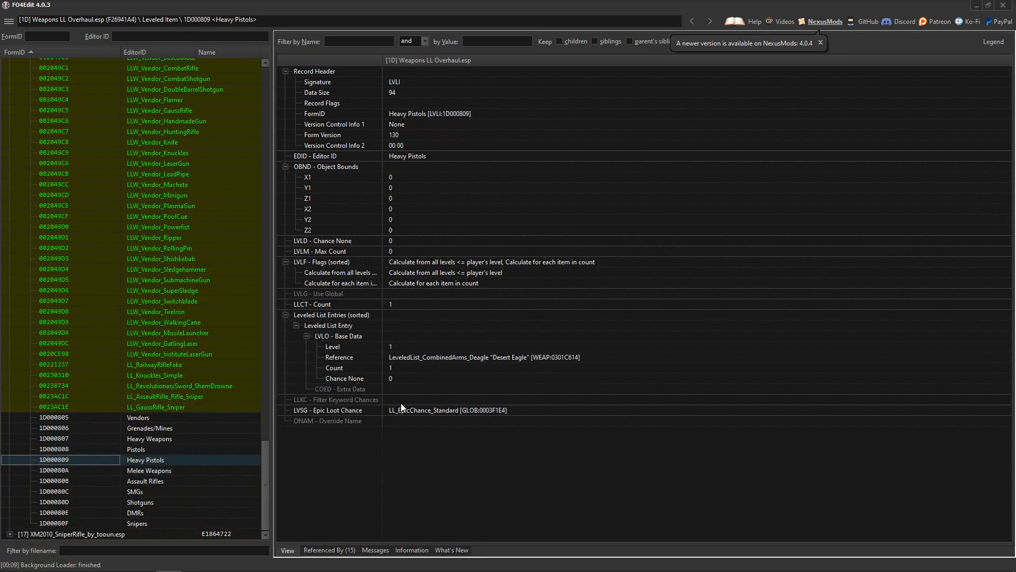
click(456, 357)
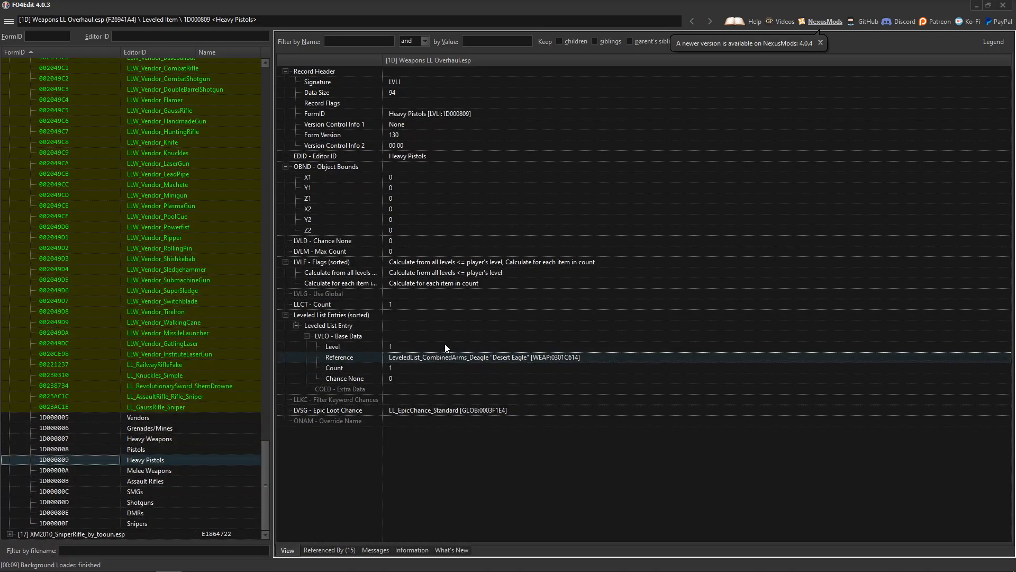
View the Pistols, Heavy Weapons, Grenades/Mines and Vendors leveled lists of Weapons LL Overhaul.esp
click(149, 447)
click(140, 429)
click(142, 419)
click(145, 436)
click(144, 427)
click(143, 418)
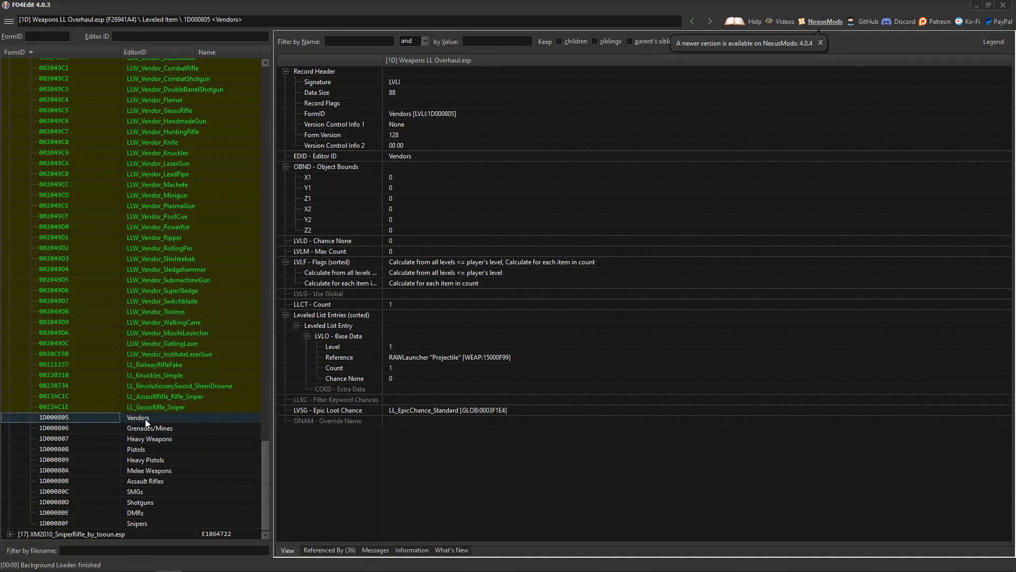
Close FO4Edit, run FO4 xEdit again from Mod Organizer and deselect every module
click(1003, 4)
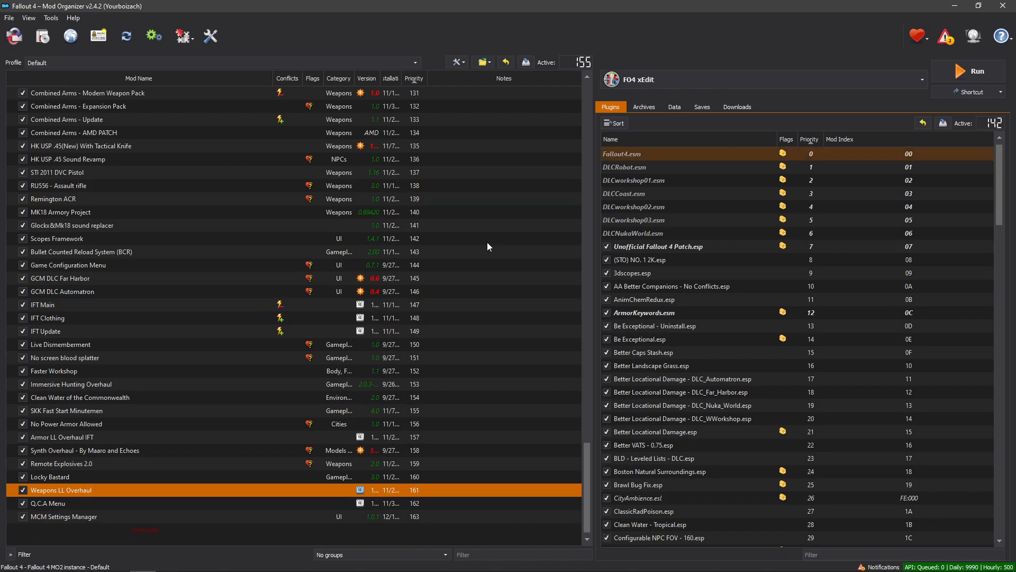
click(956, 75)
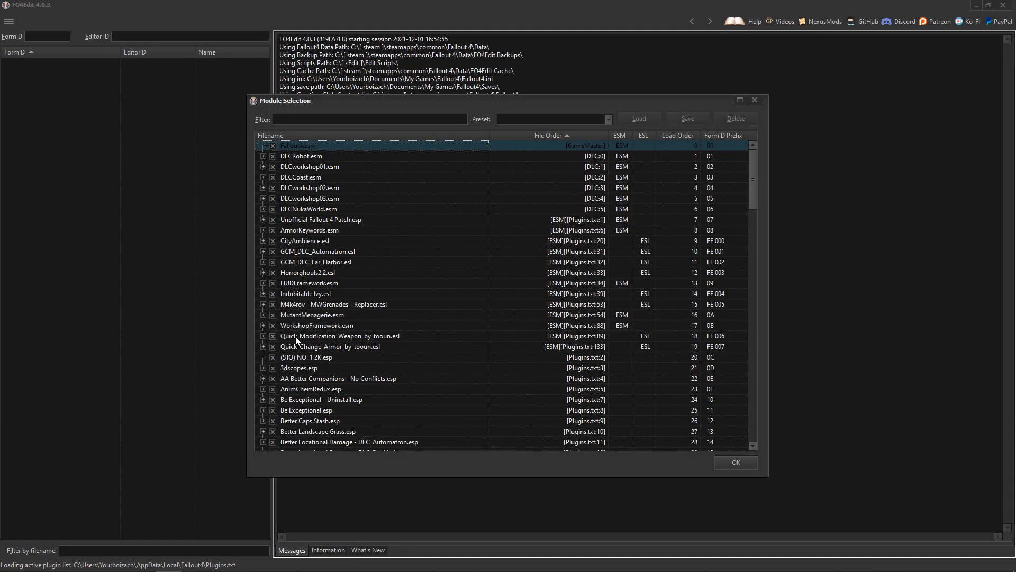
right_click(296, 336)
click(321, 345)
Look through the module list for weapon mods, from M4k4rov - MWGrenades - Replacer.esl down to the weapon plugins
scroll(382, 310, down, 20)
scroll(363, 322, up, 20)
click(362, 298)
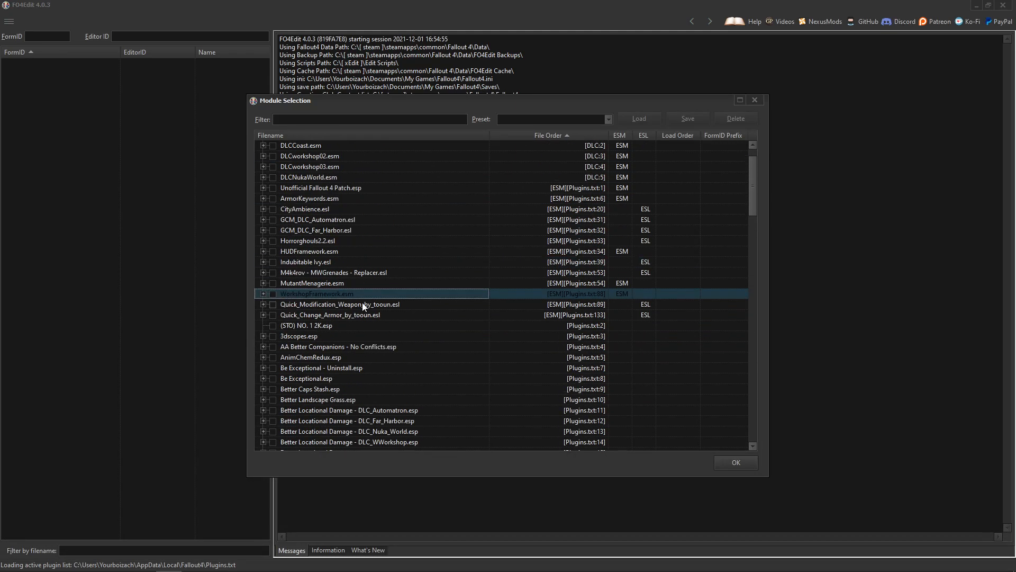
click(329, 271)
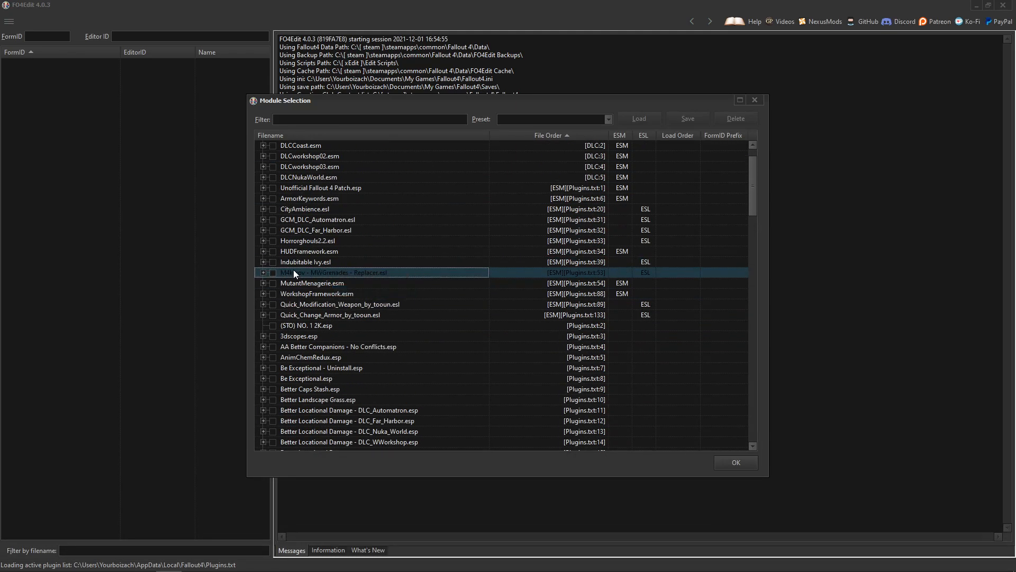
scroll(289, 155, up, 1)
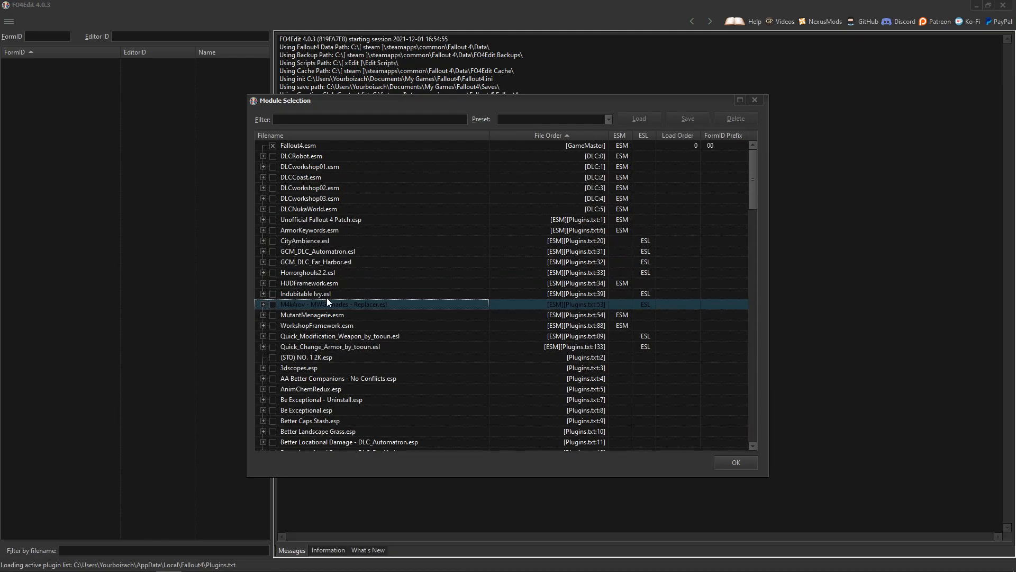
scroll(330, 288, down, 4)
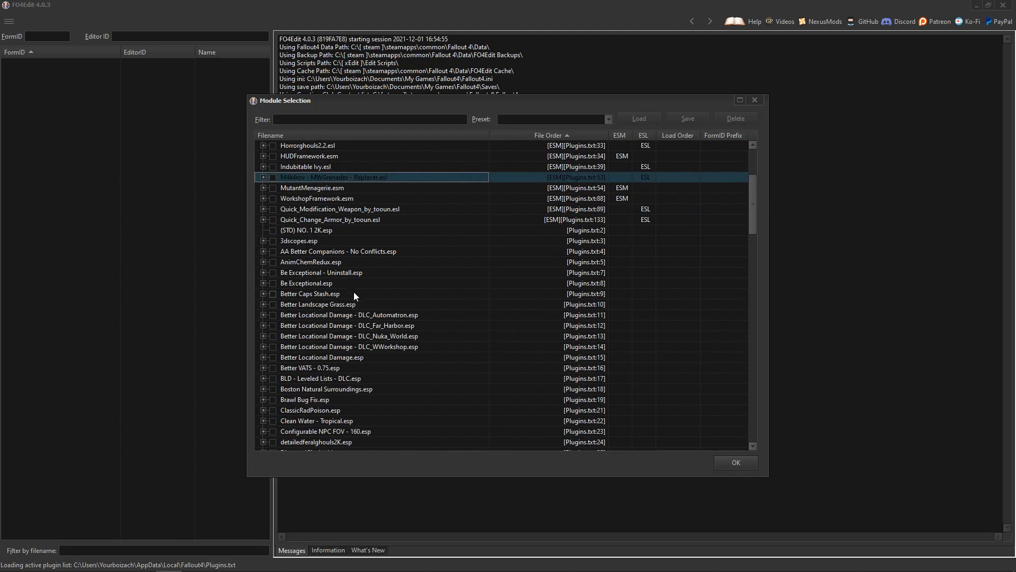
scroll(346, 302, down, 5)
scroll(359, 320, down, 7)
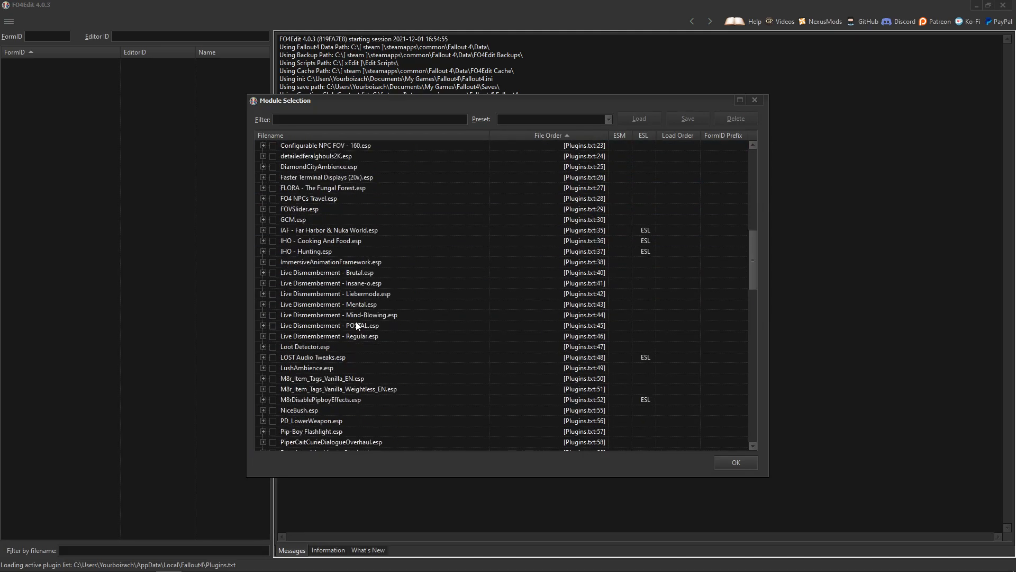
scroll(351, 316, down, 13)
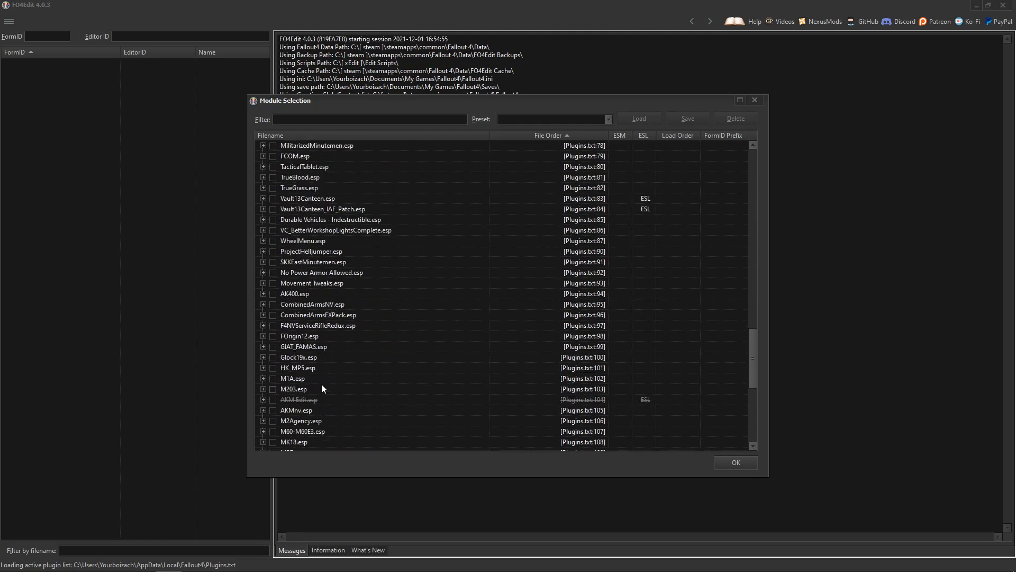
scroll(319, 389, down, 4)
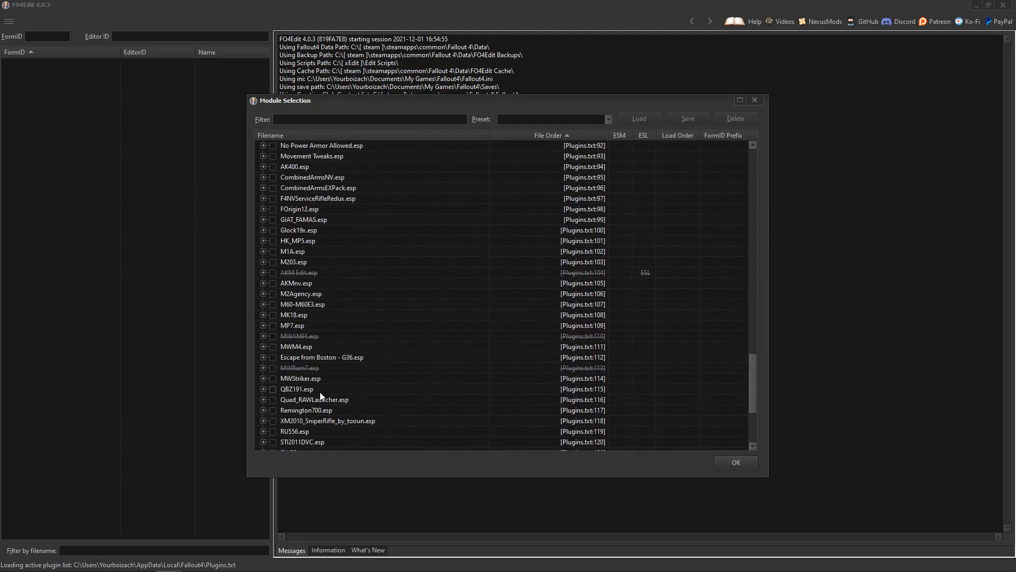
Load only HK_MP5.esp with its master from the module list
click(263, 336)
click(263, 336)
scroll(342, 339, down, 1)
scroll(334, 344, up, 4)
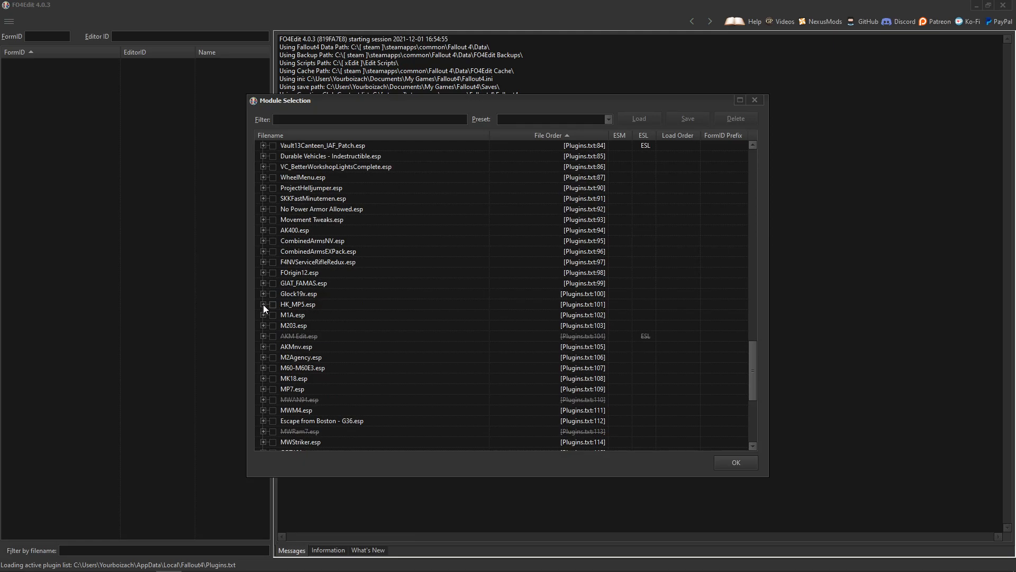
key(Escape)
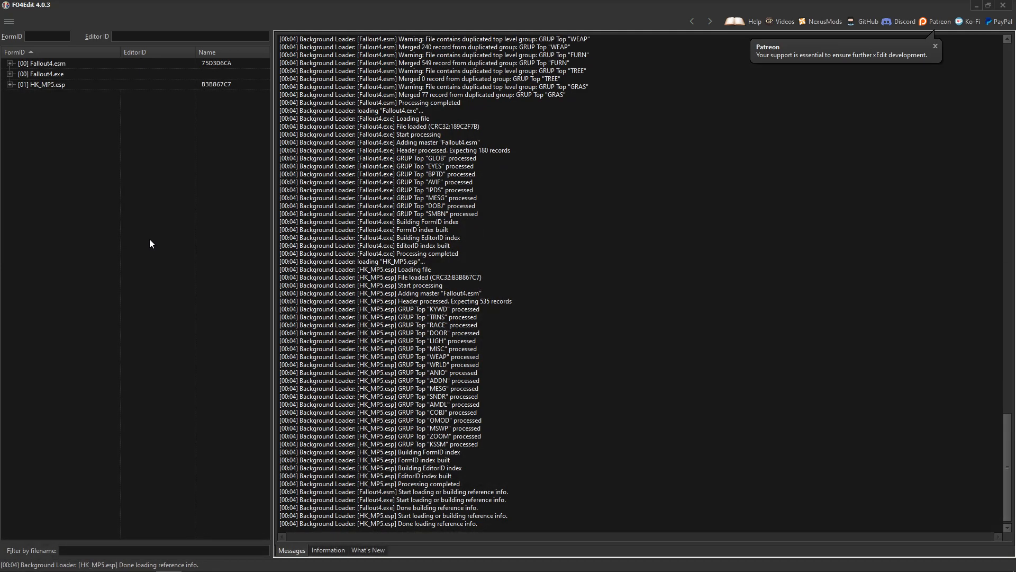
Show the record groups of Fallout4.esm and view the HK MP5 weapon record in HK_MP5.esp
click(10, 64)
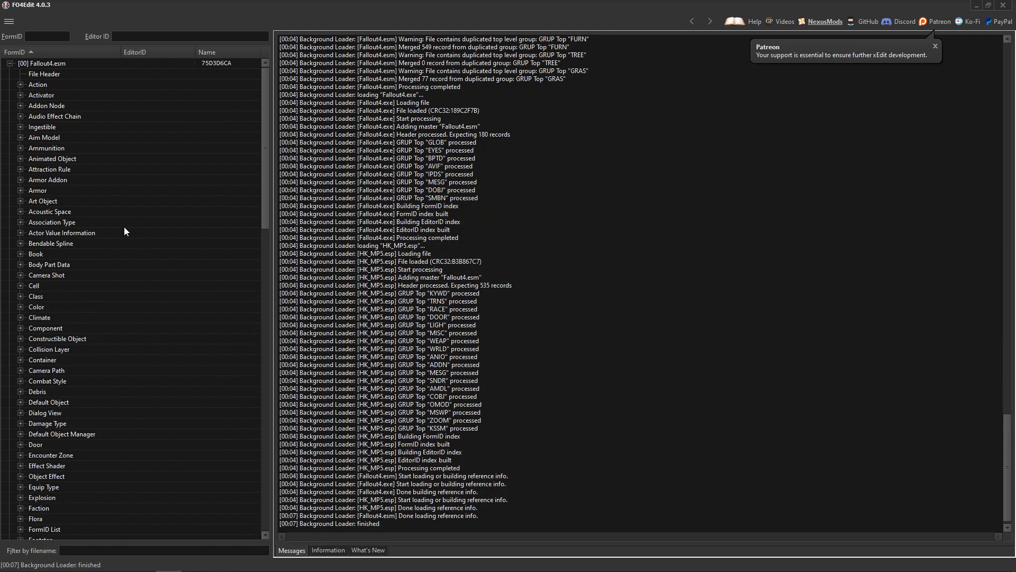
scroll(46, 355, down, 9)
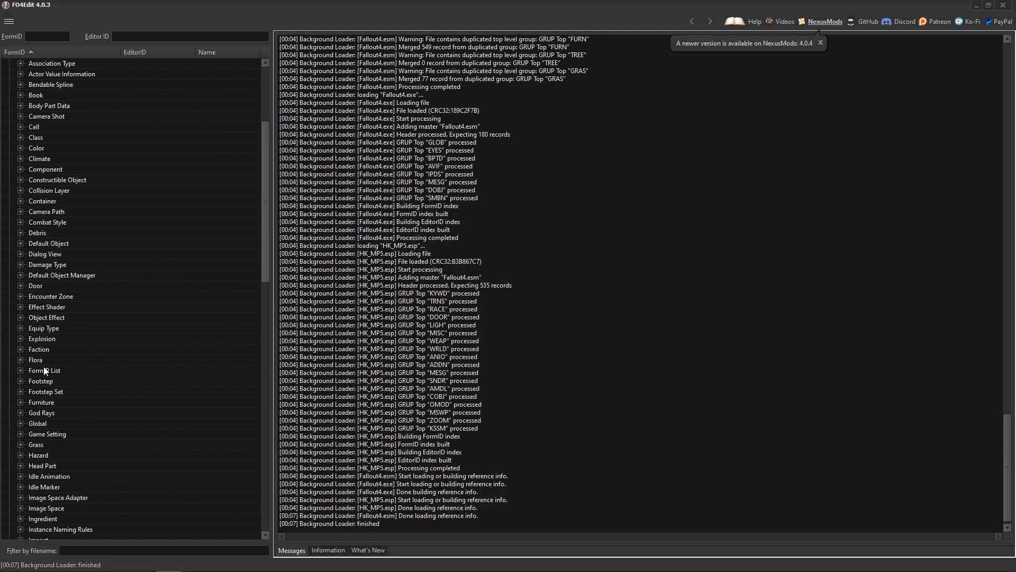
scroll(23, 440, down, 20)
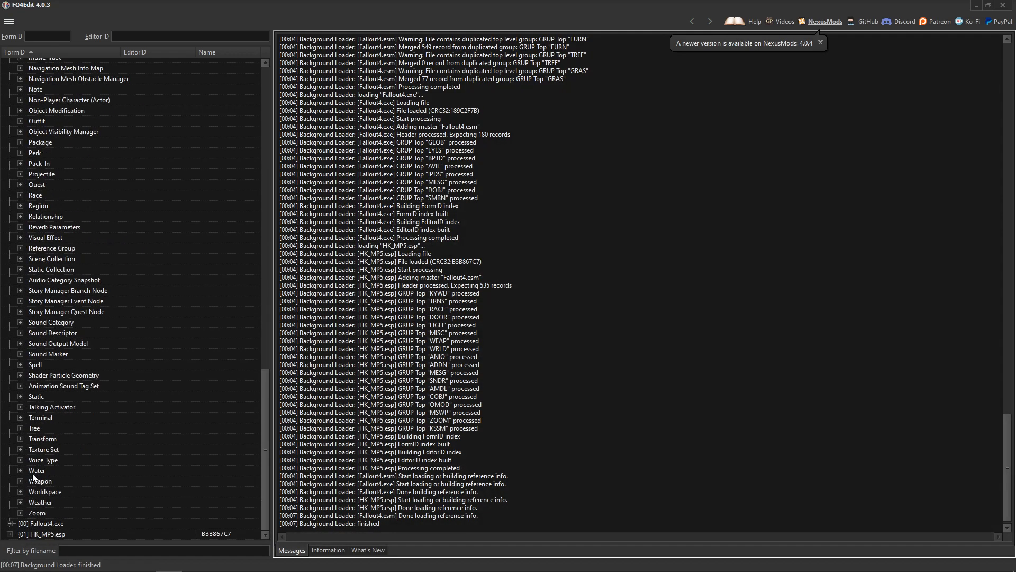
click(10, 534)
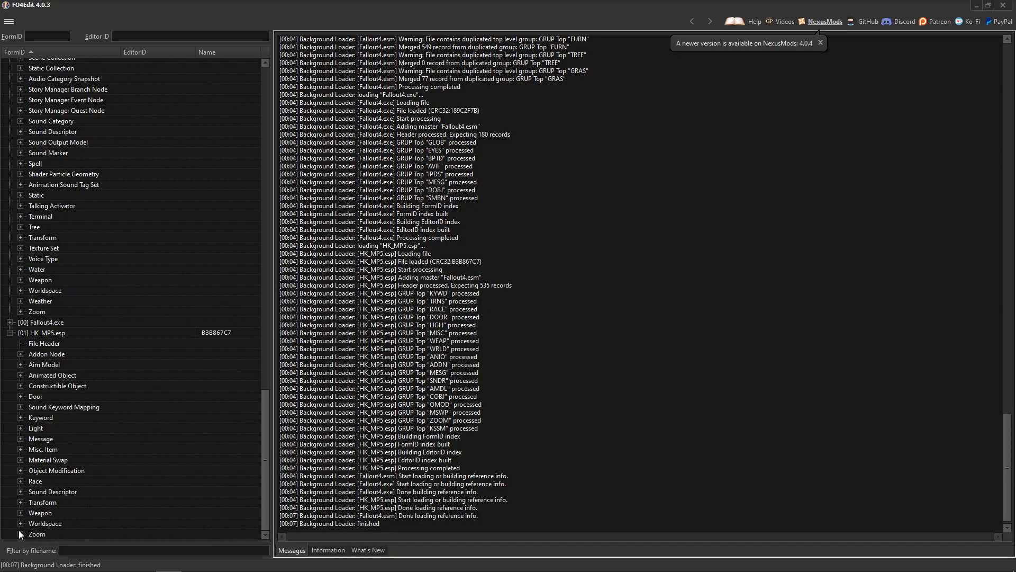
click(21, 513)
click(150, 524)
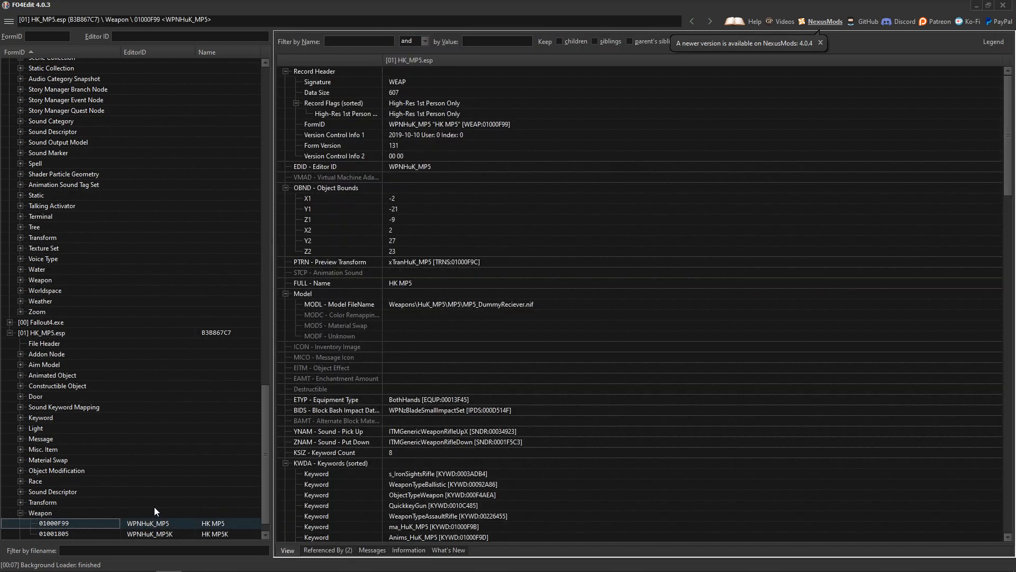
scroll(154, 508, down, 1)
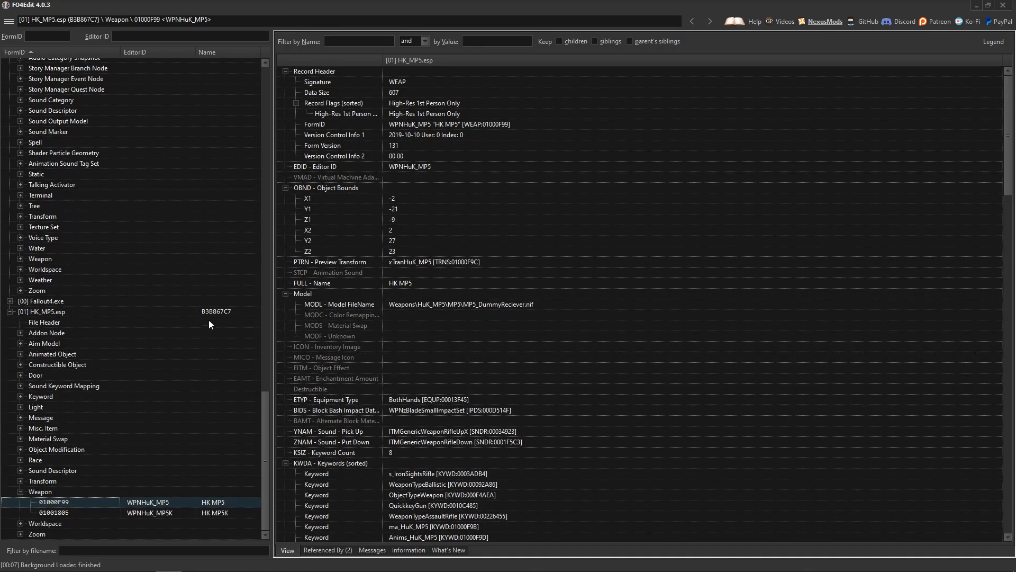
List the Leveled Item records of Fallout4.esm, sort them by EditorID and go to the LL_ entries
drag(264, 443, 266, 469)
drag(264, 457, 262, 248)
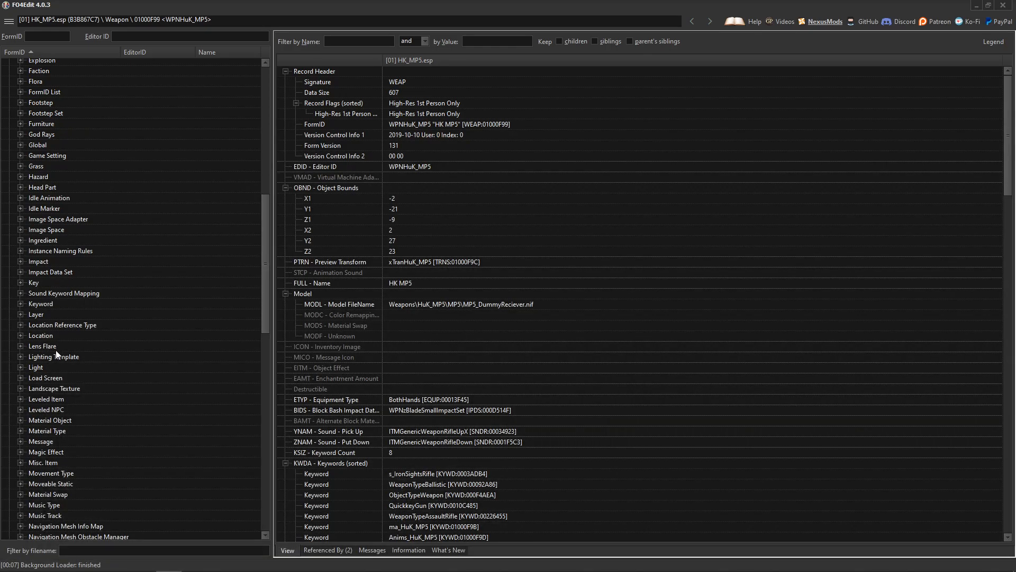
click(19, 399)
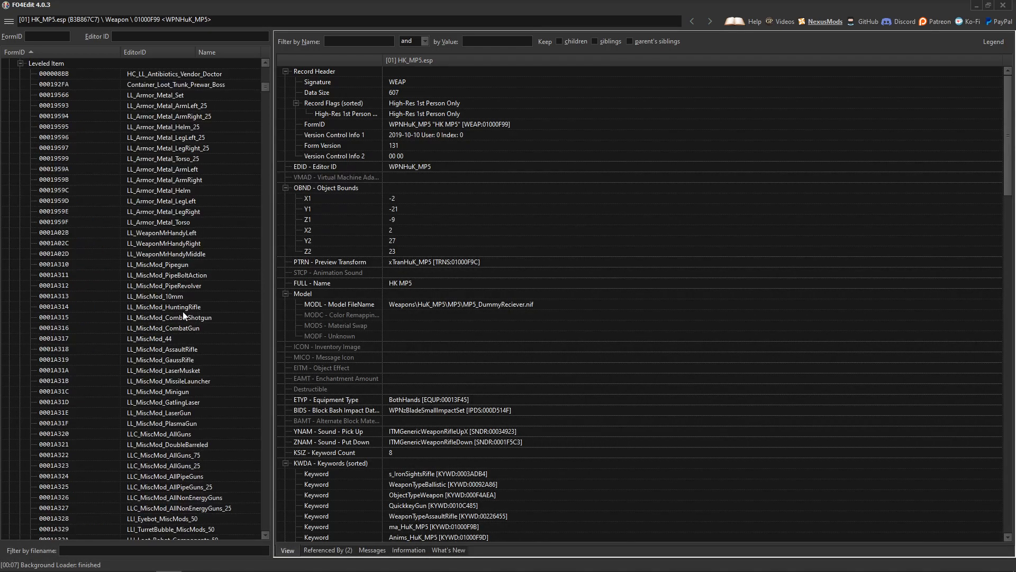
scroll(209, 348, down, 10)
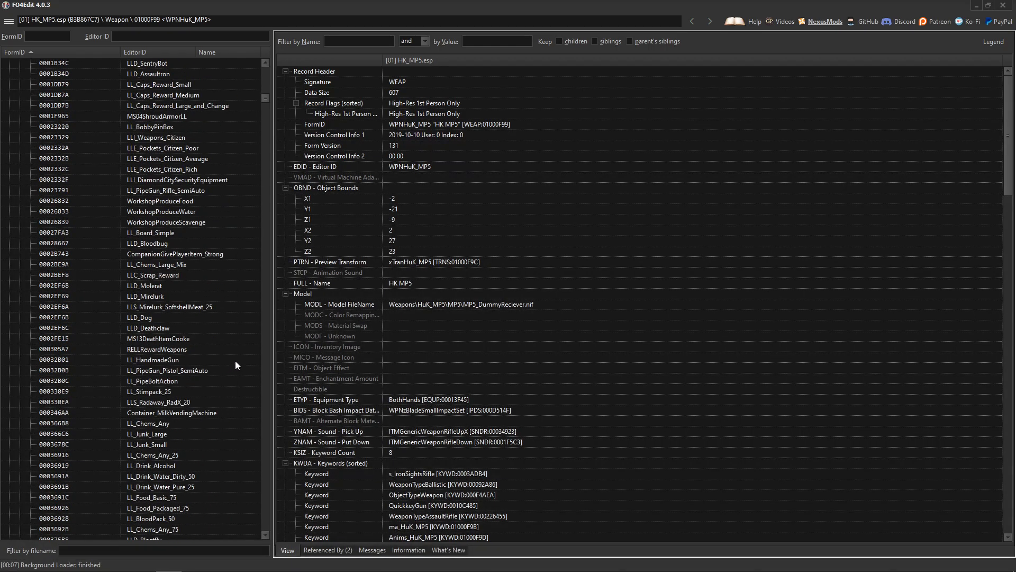
scroll(234, 361, down, 11)
scroll(238, 307, down, 16)
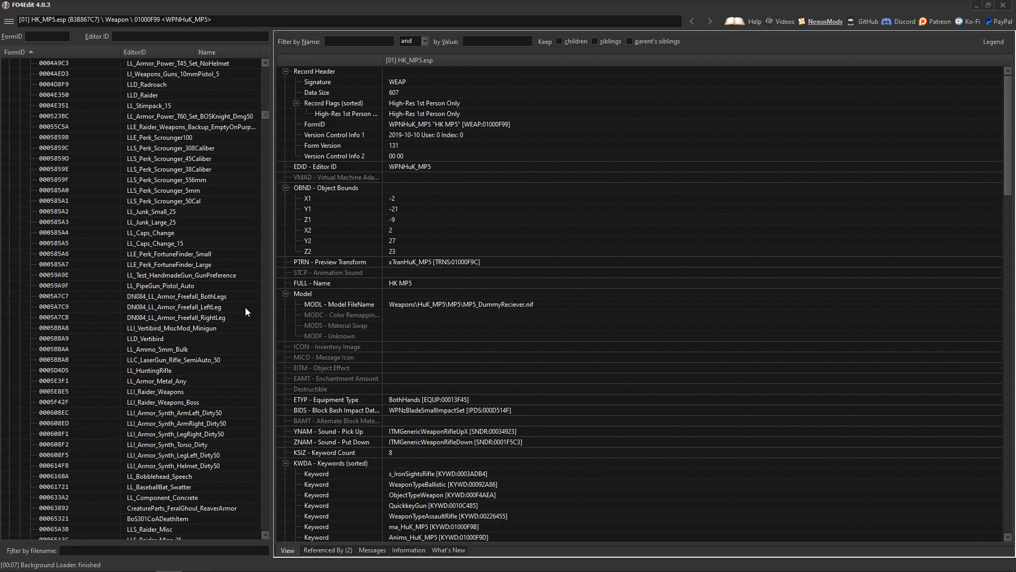
click(167, 51)
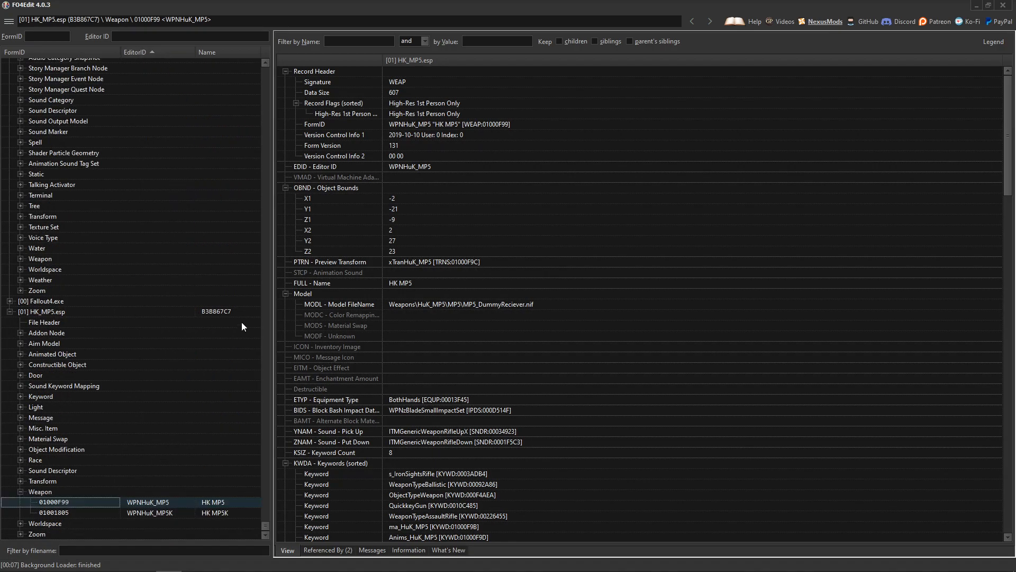
drag(270, 497, 272, 475)
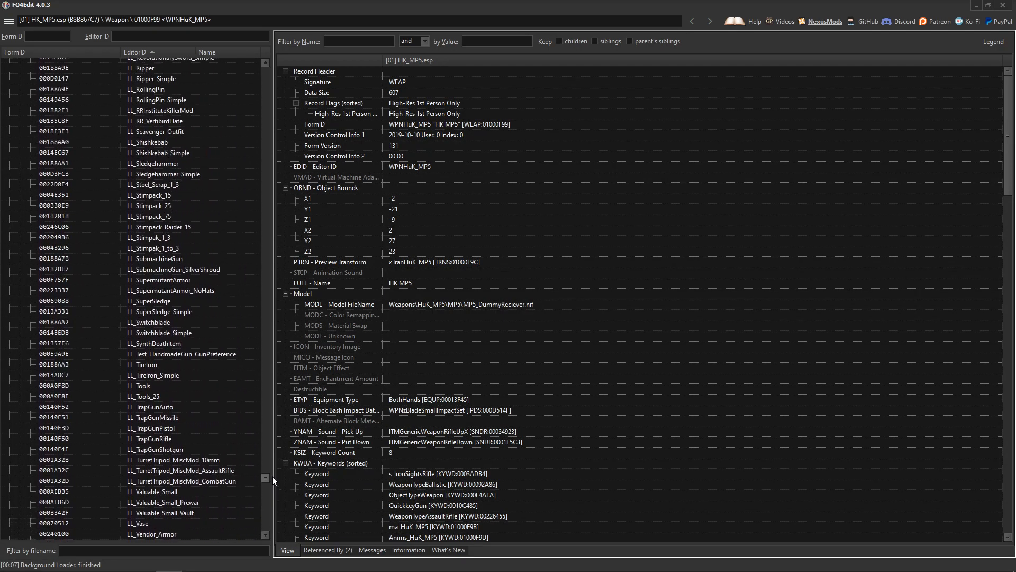
Compare the LL_TireIron leveled list with its neighbours, including LL_TireIron_Simple
click(156, 365)
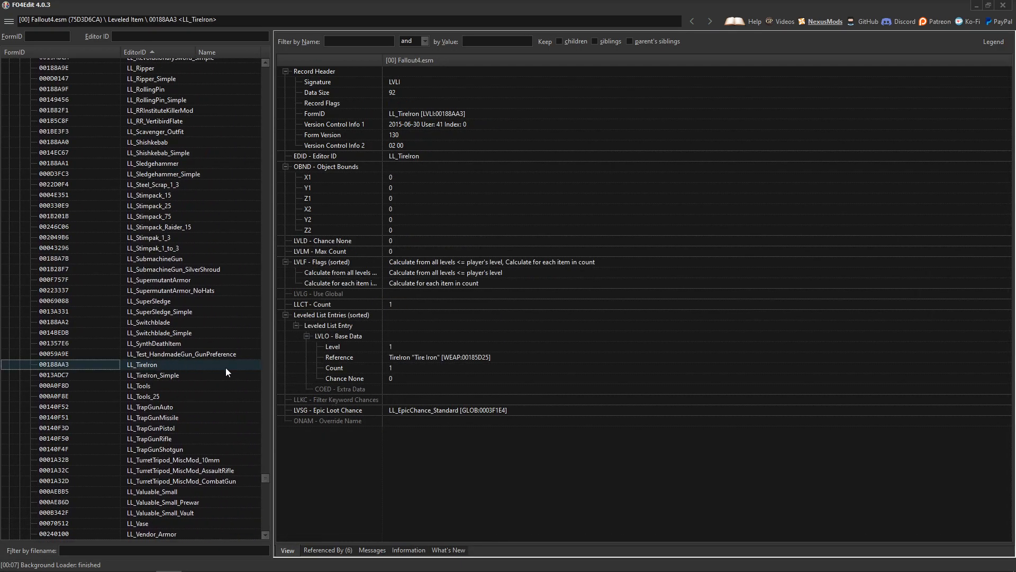
click(158, 354)
click(158, 377)
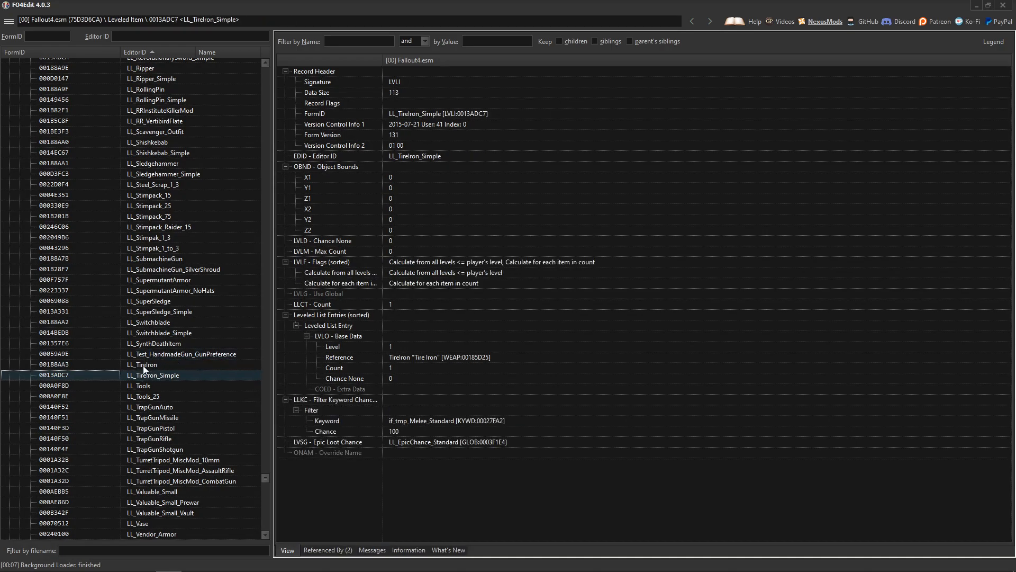
Check which records reference the LL_TireIron leveled list, including debug_Melee, LL_Weapon_Melee_All_Unique and LLI_Raider_Melee_Standard, and return to its record data
click(142, 366)
click(328, 550)
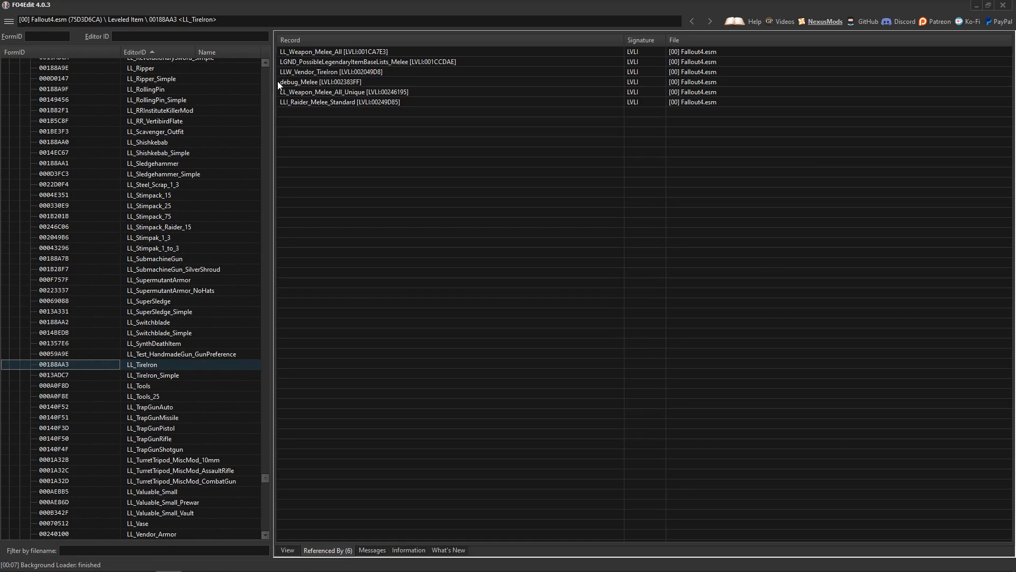
click(327, 84)
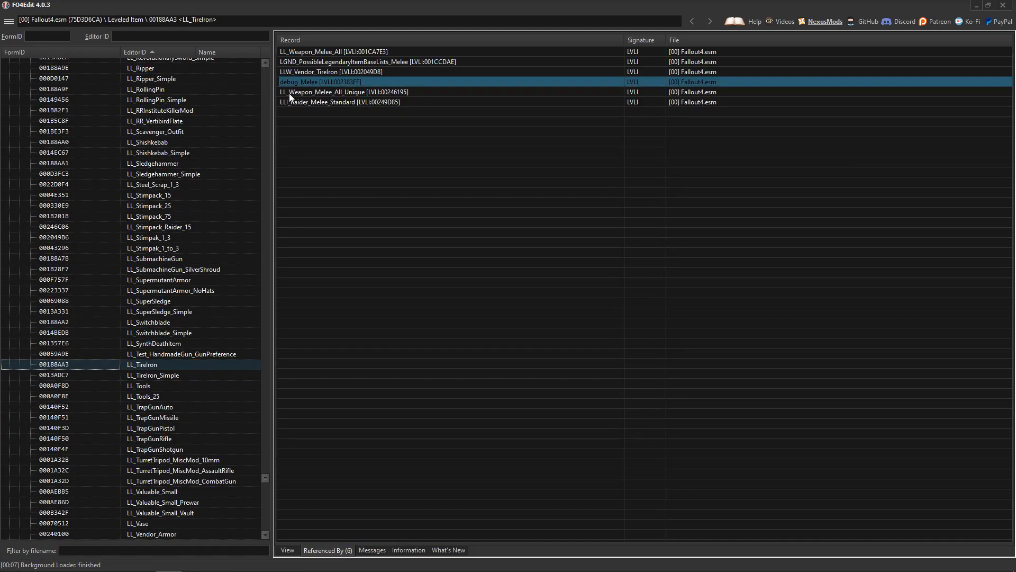
click(358, 92)
click(316, 102)
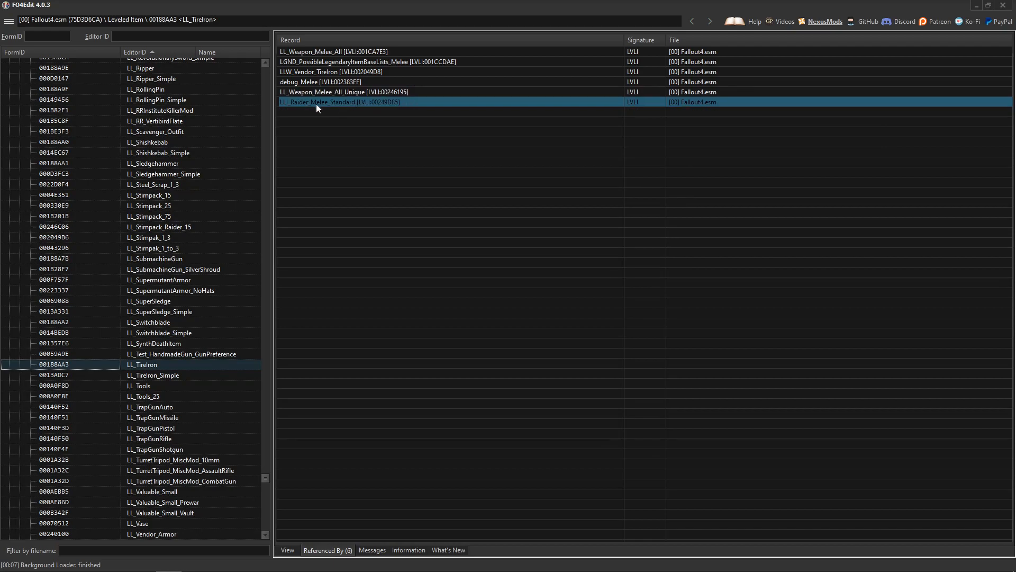
click(289, 552)
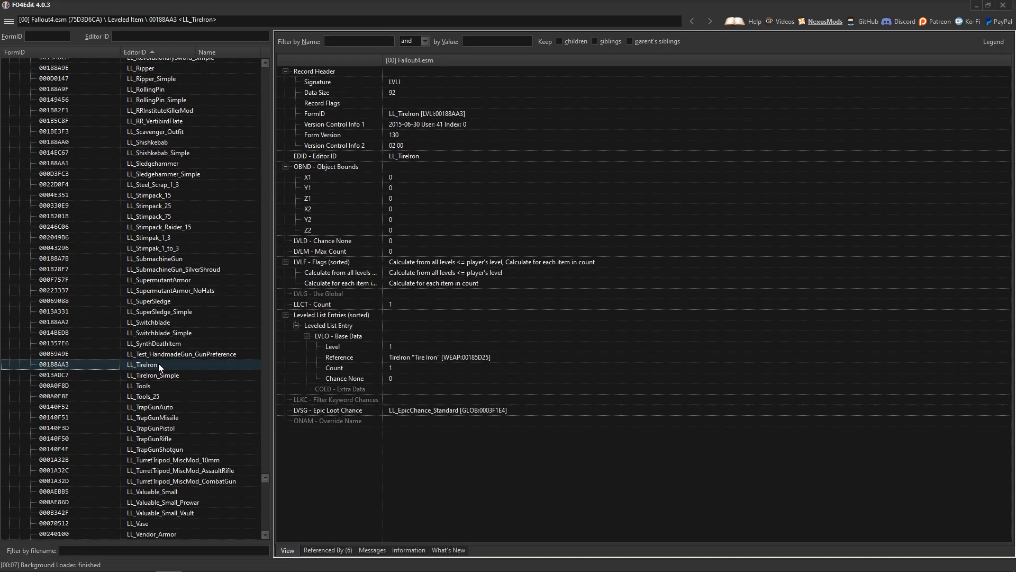
Copy LL_TireIron as an override into a new ESL-flagged .esp module named "test ll mp5"
right_click(158, 363)
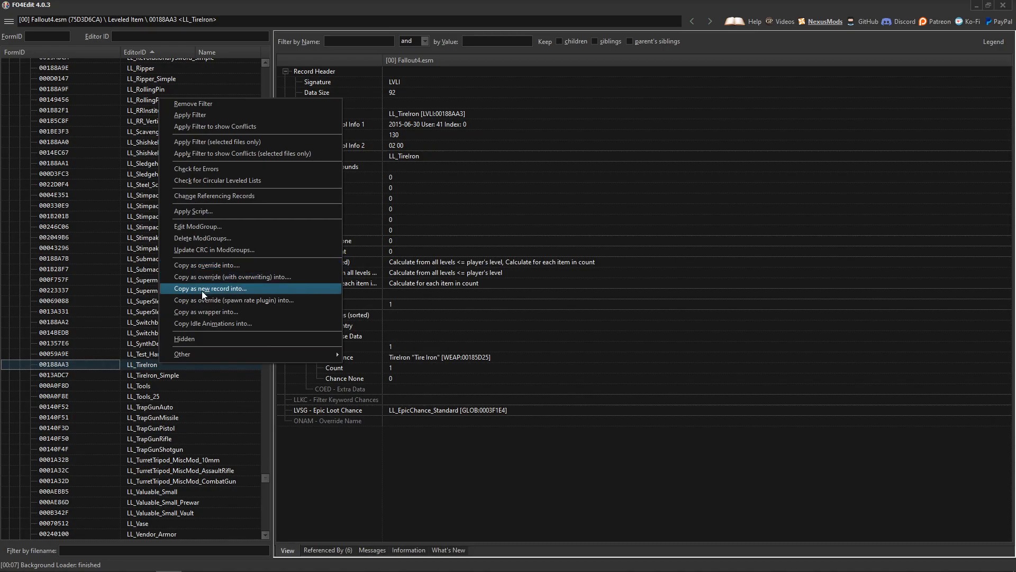
click(217, 266)
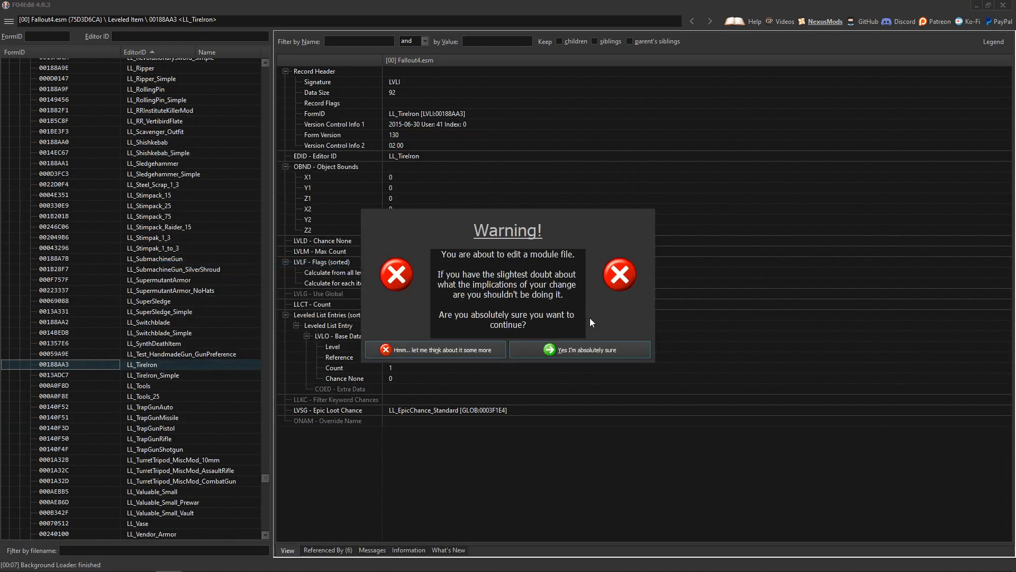
click(584, 355)
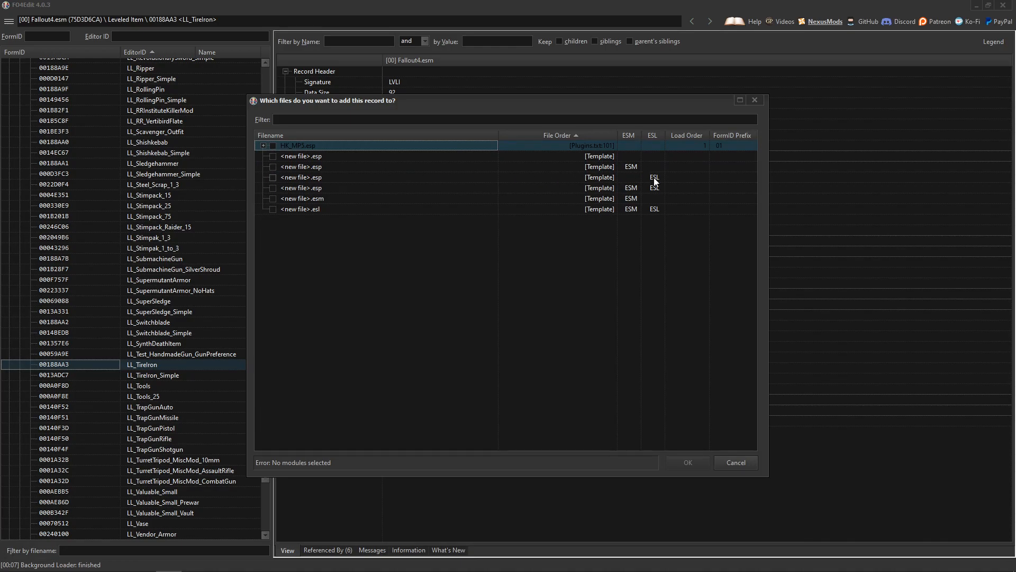
click(272, 178)
click(687, 462)
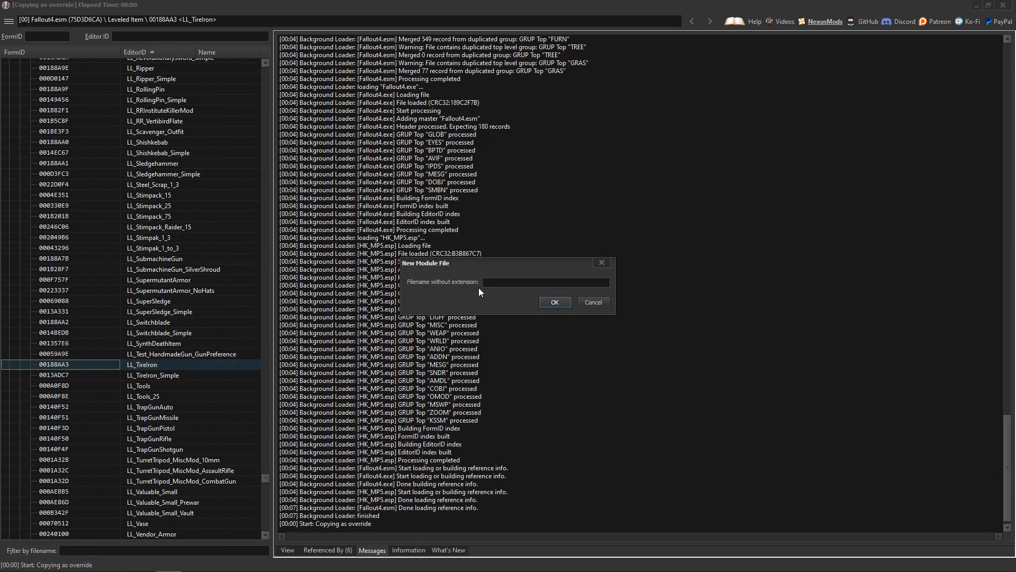
text(test ll mp5)
click(554, 303)
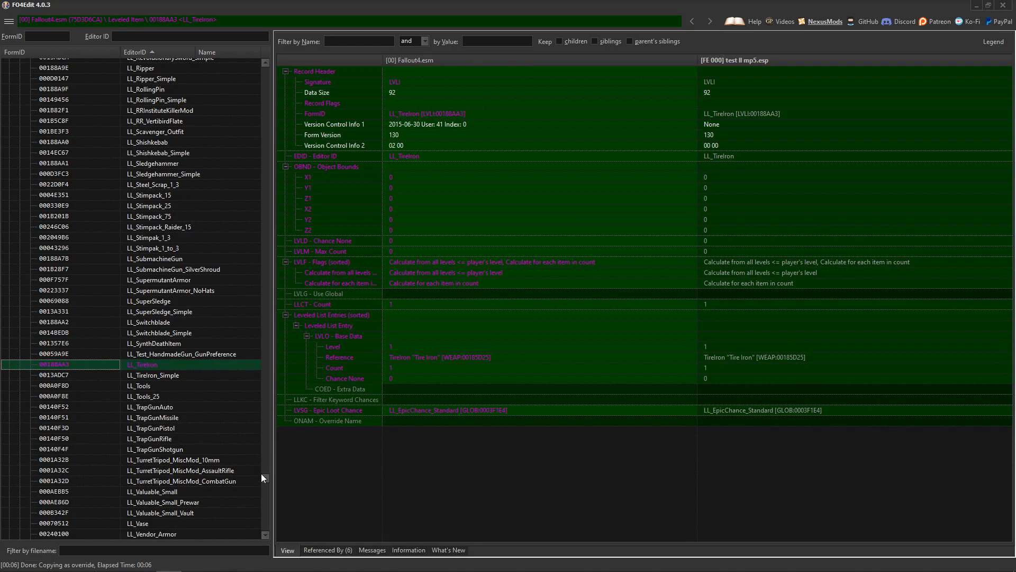
Collapse Fallout4.esm and open the LL_TireIron override in the Leveled Item group of test ll mp5.esp
drag(265, 480, 267, 70)
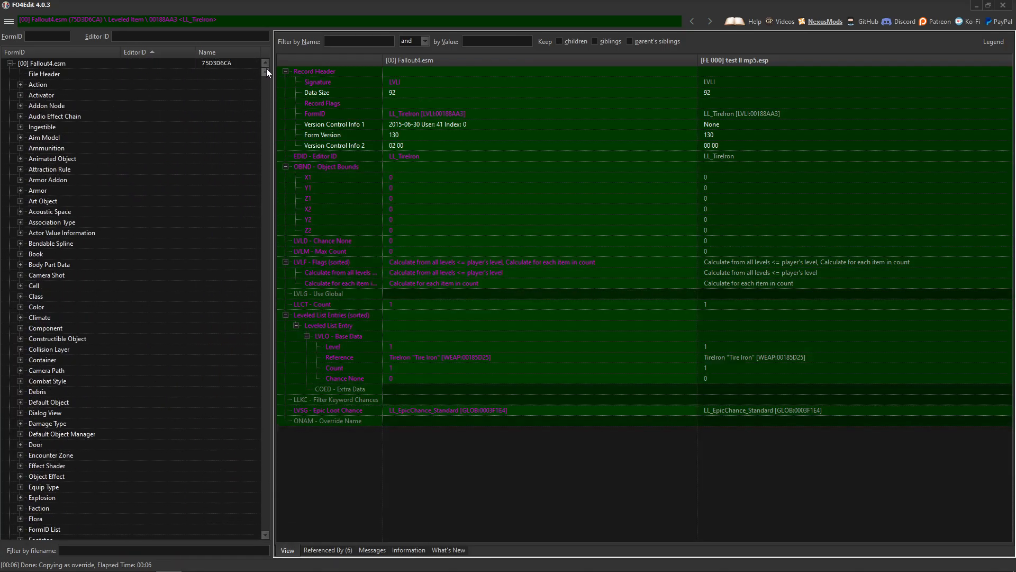
scroll(40, 174, down, 4)
scroll(40, 183, up, 4)
click(10, 63)
click(10, 85)
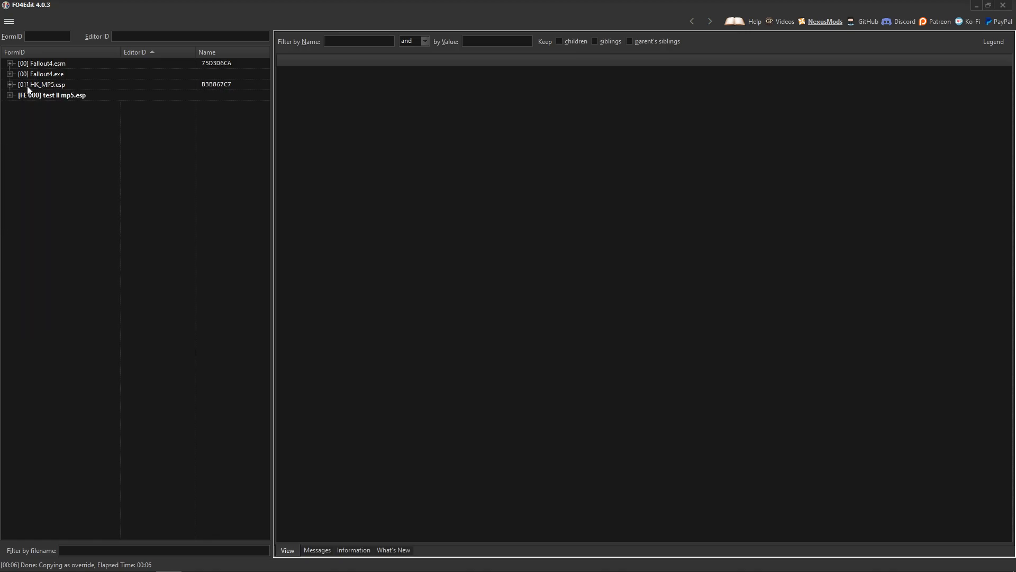
click(10, 95)
click(21, 116)
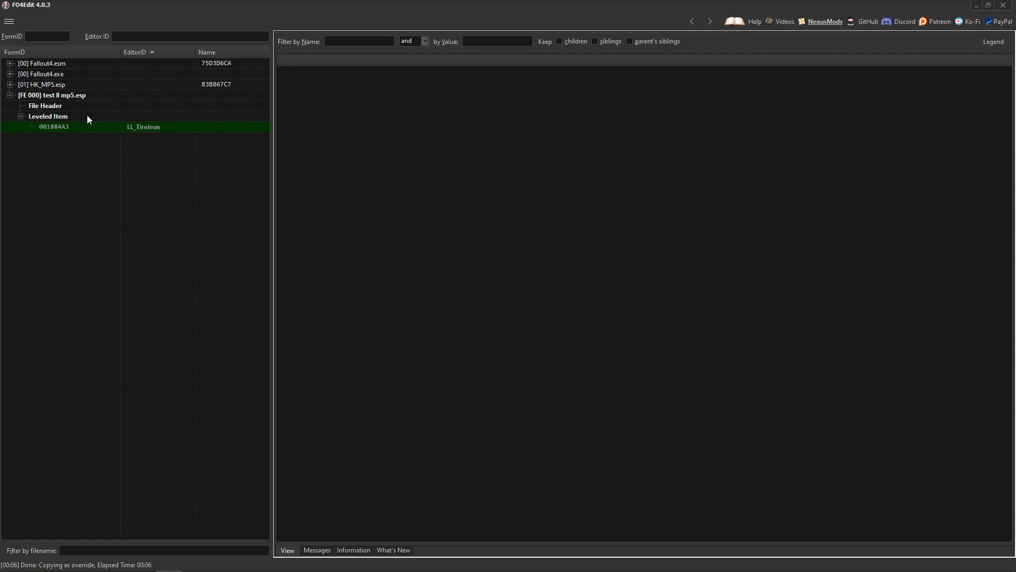
click(141, 128)
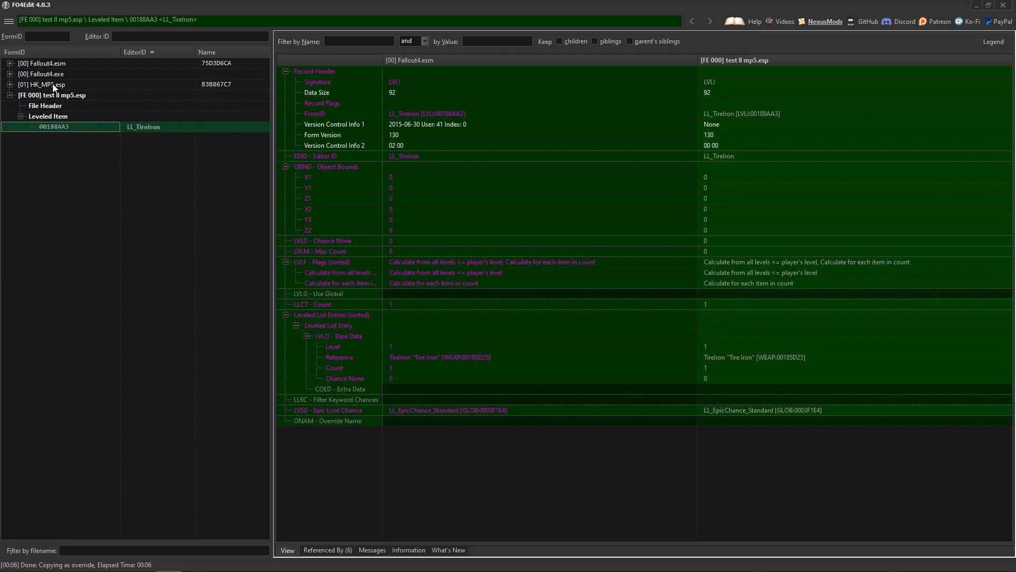
Open the WPNHuK_MP5 record among the weapons of HK_MP5.esp to read its FormID
click(9, 84)
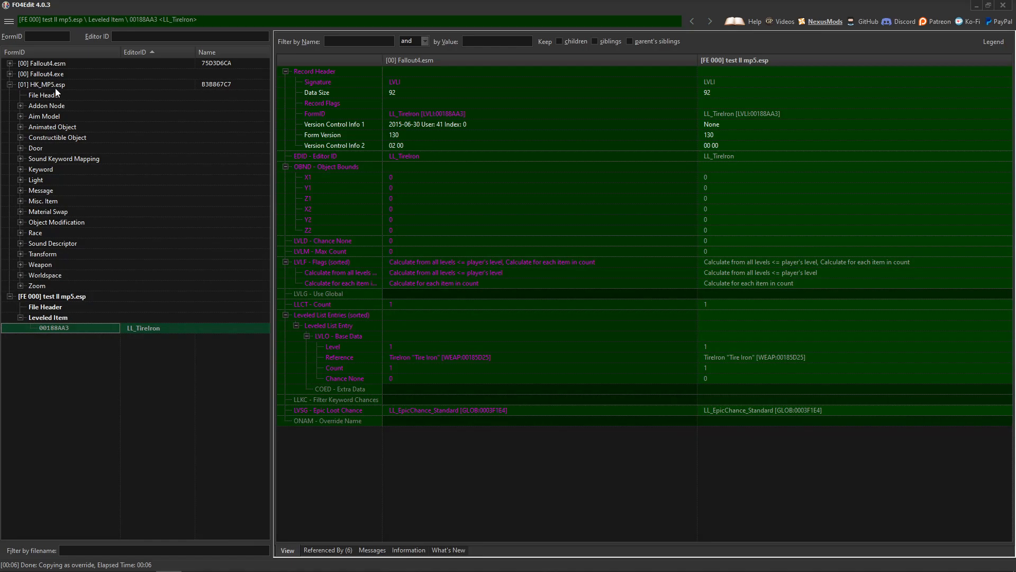
click(21, 265)
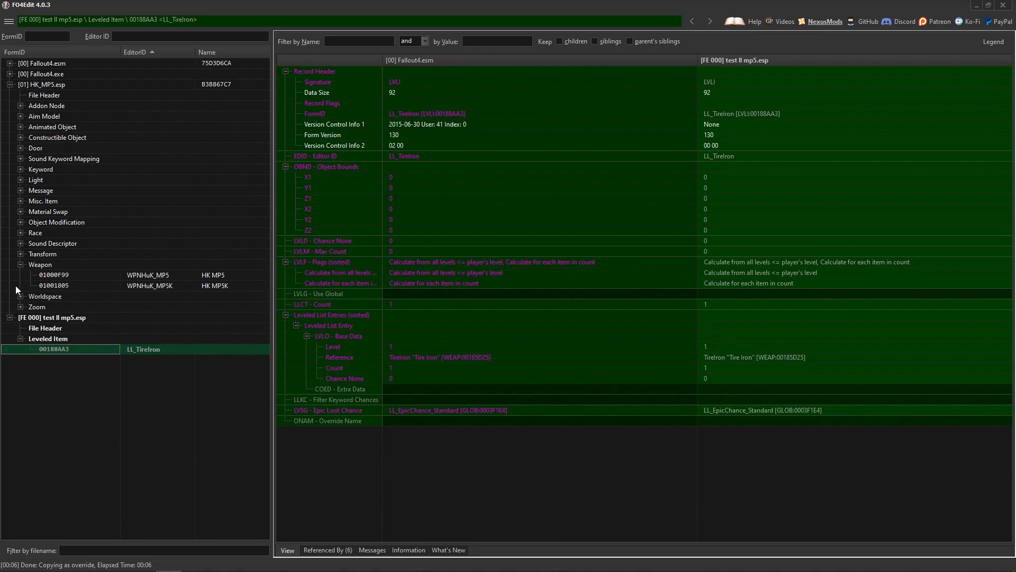
click(152, 276)
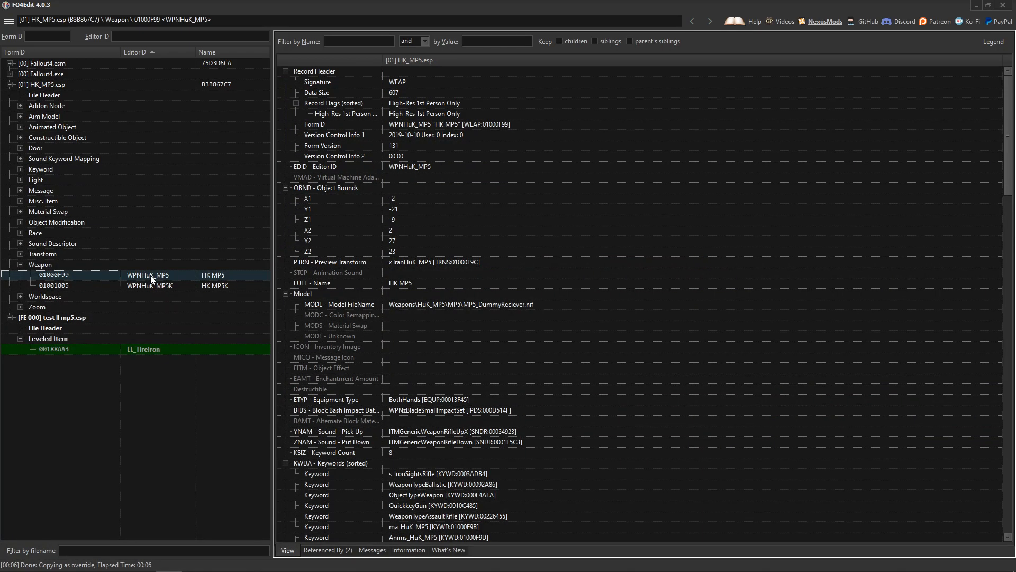
Try to set the leveled list entry's Reference in the LL_TireIron override of test ll mp5.esp to FormID 01000F99
click(144, 350)
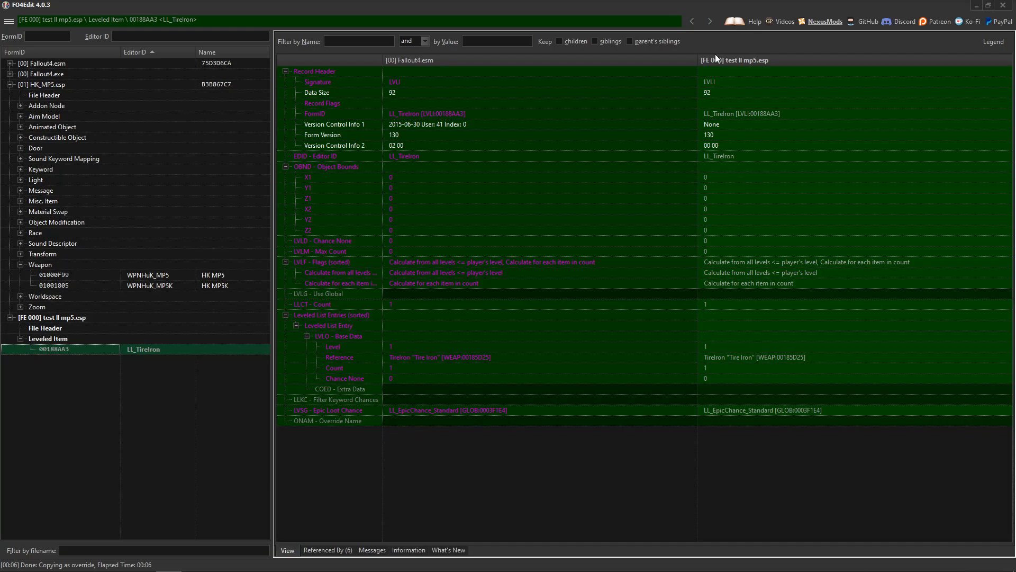
right_click(145, 348)
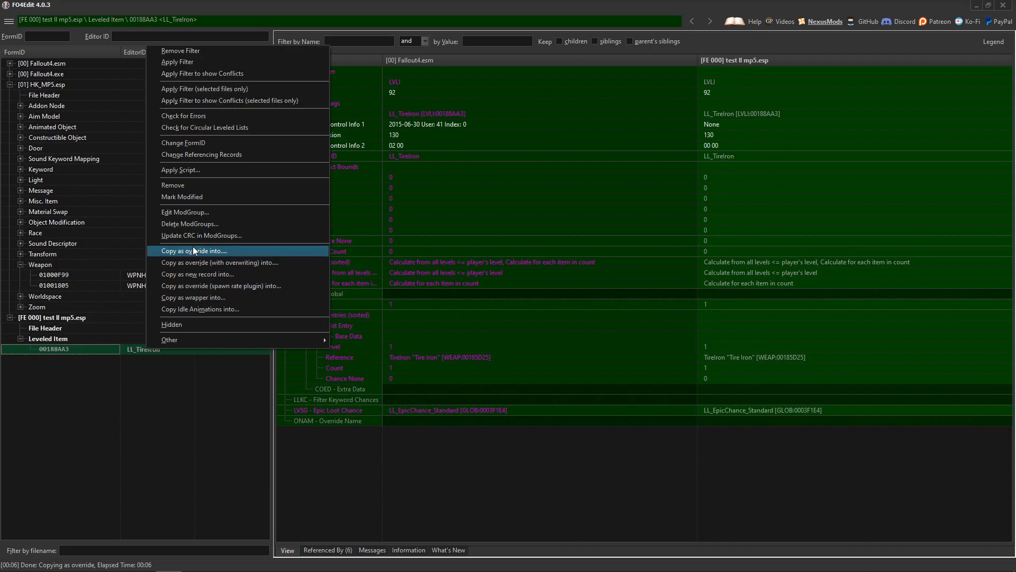
click(134, 354)
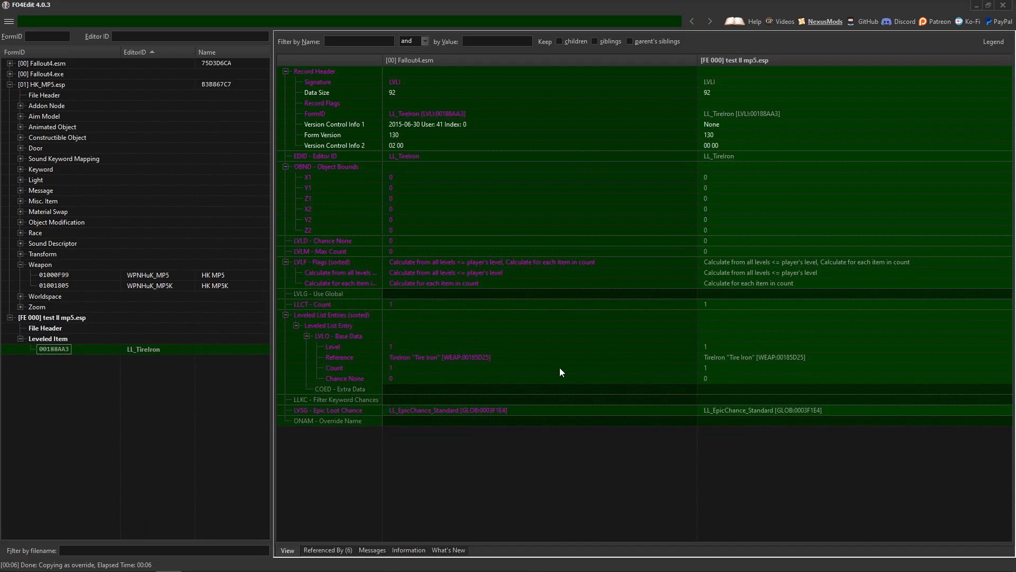
double_click(729, 357)
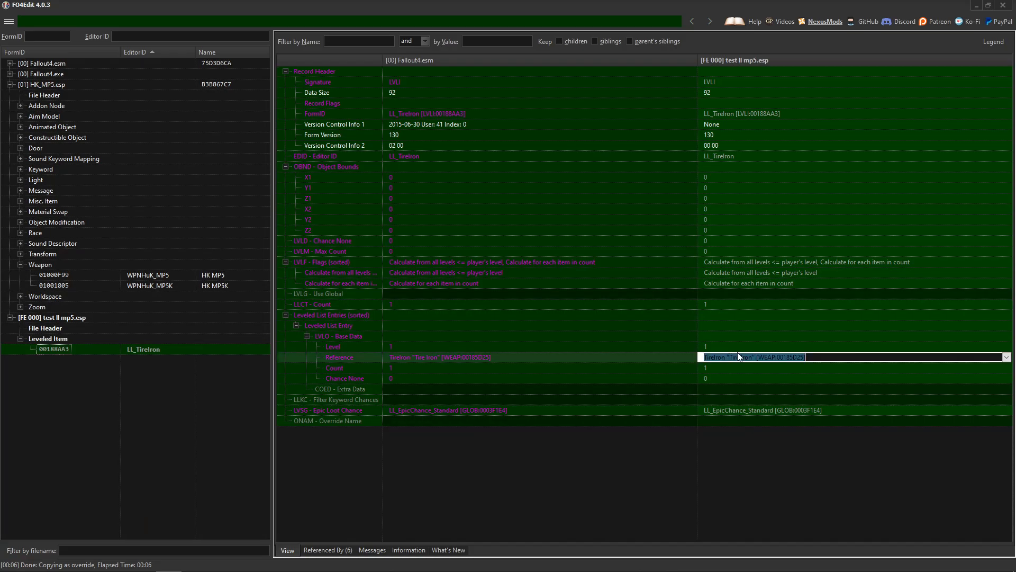
text(01000F99)
key(Return)
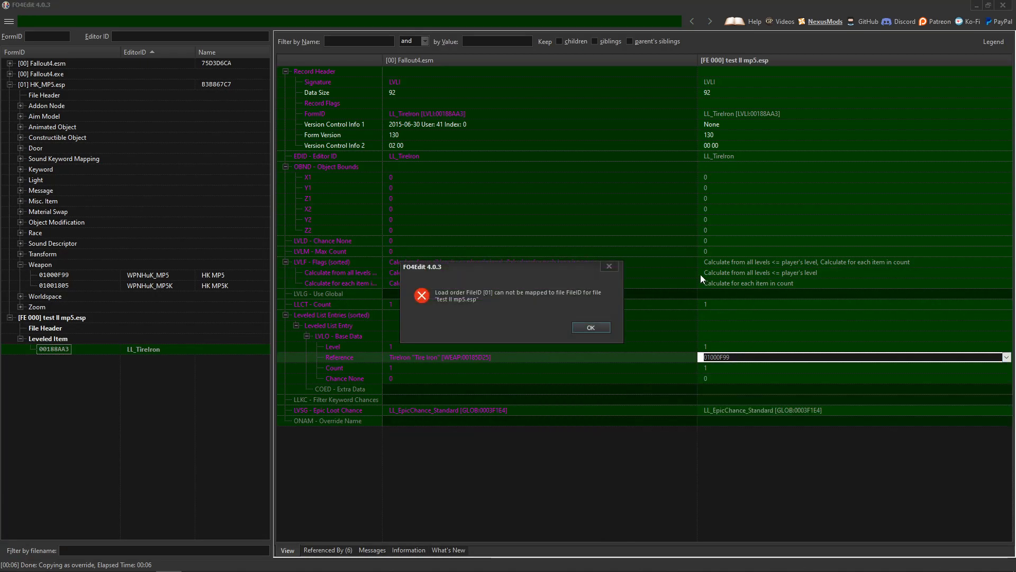
click(591, 327)
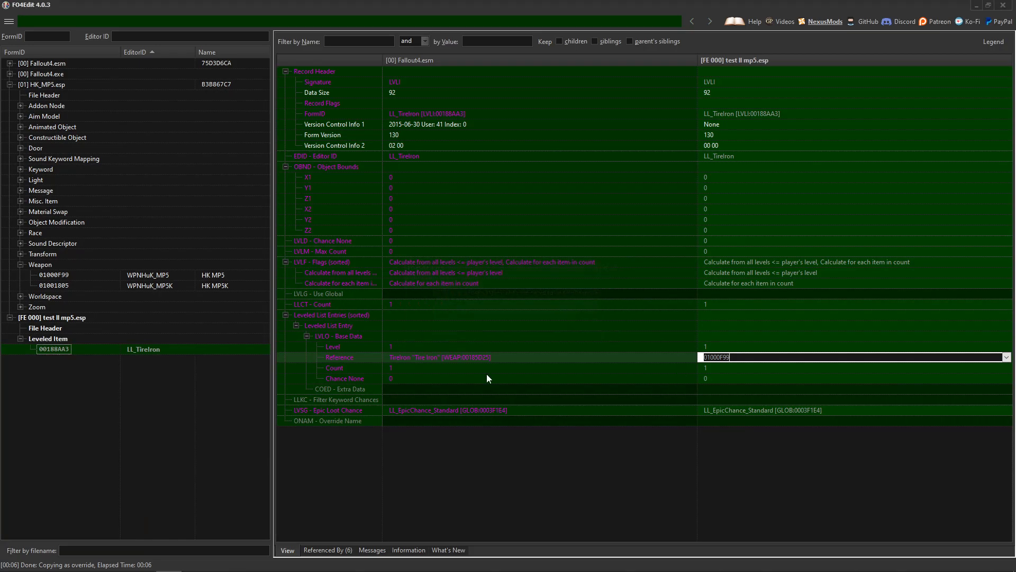
click(102, 318)
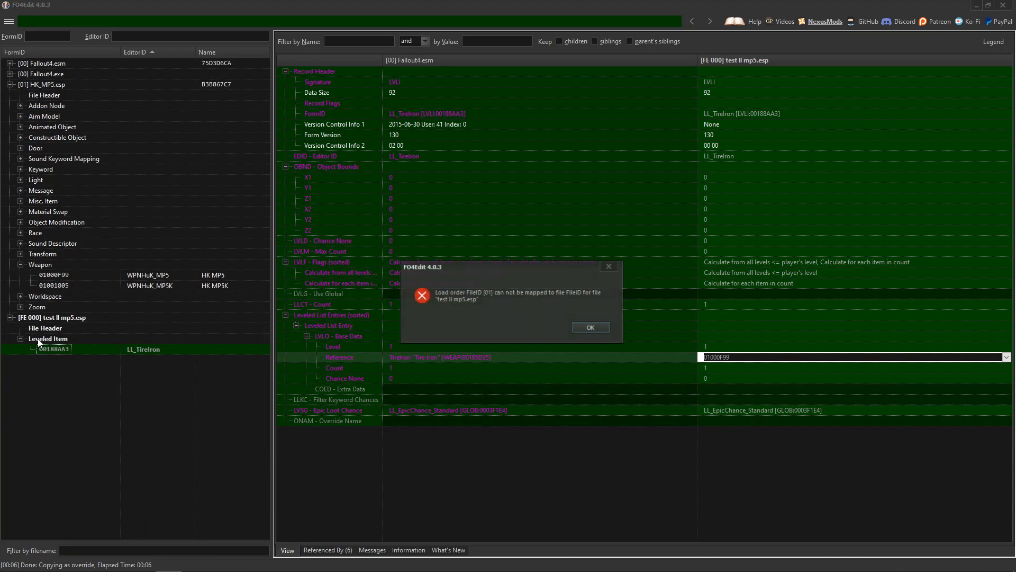
click(582, 327)
click(135, 350)
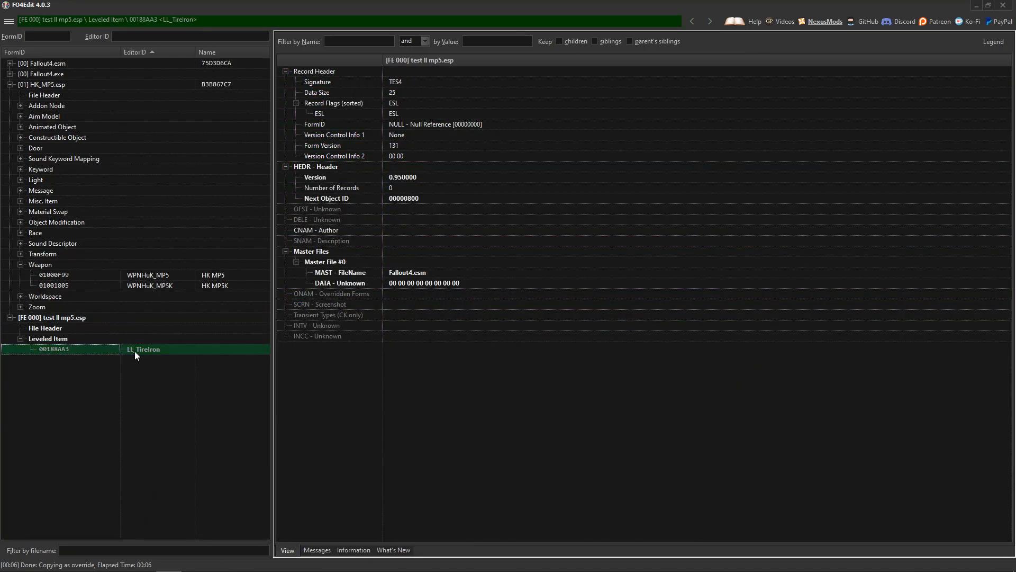
Add HK_MP5.esp as a master to test ll mp5.esp
click(103, 317)
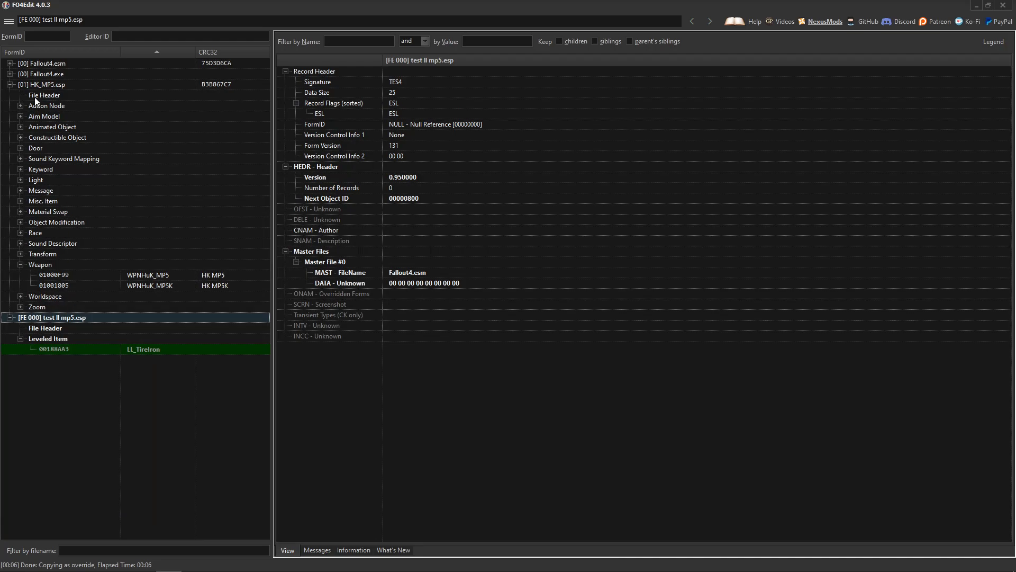
click(10, 85)
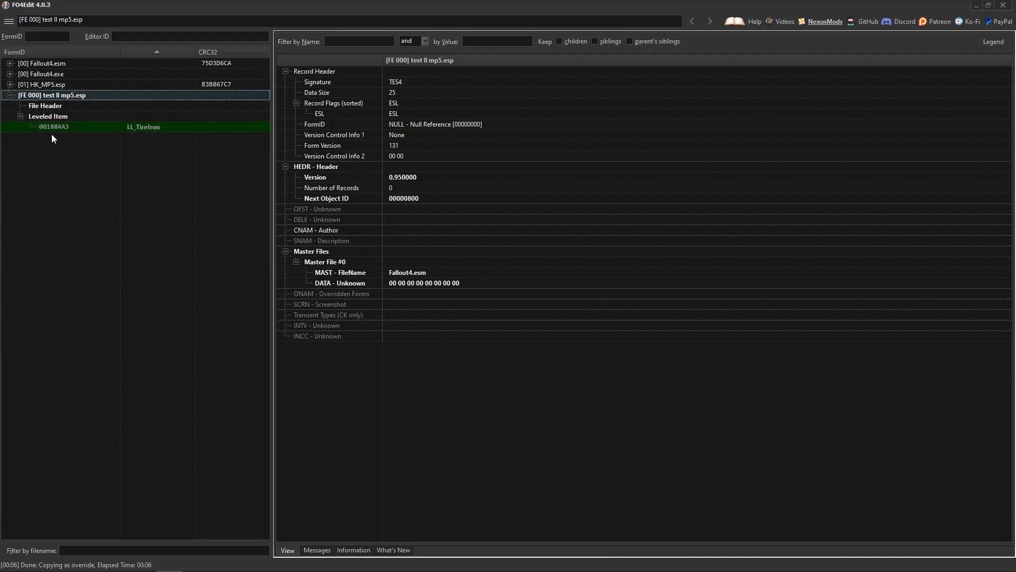
right_click(68, 96)
click(110, 290)
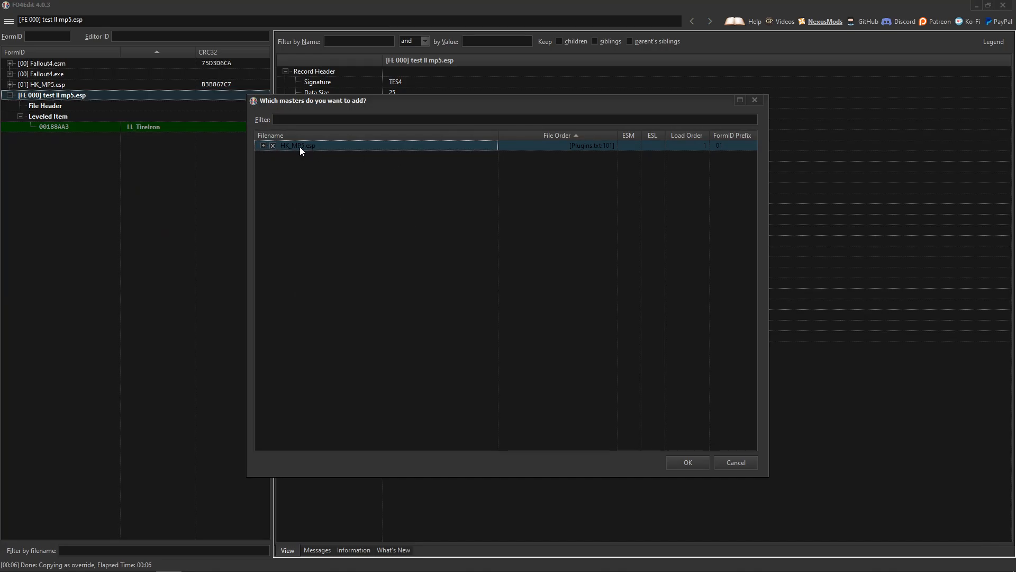
click(687, 462)
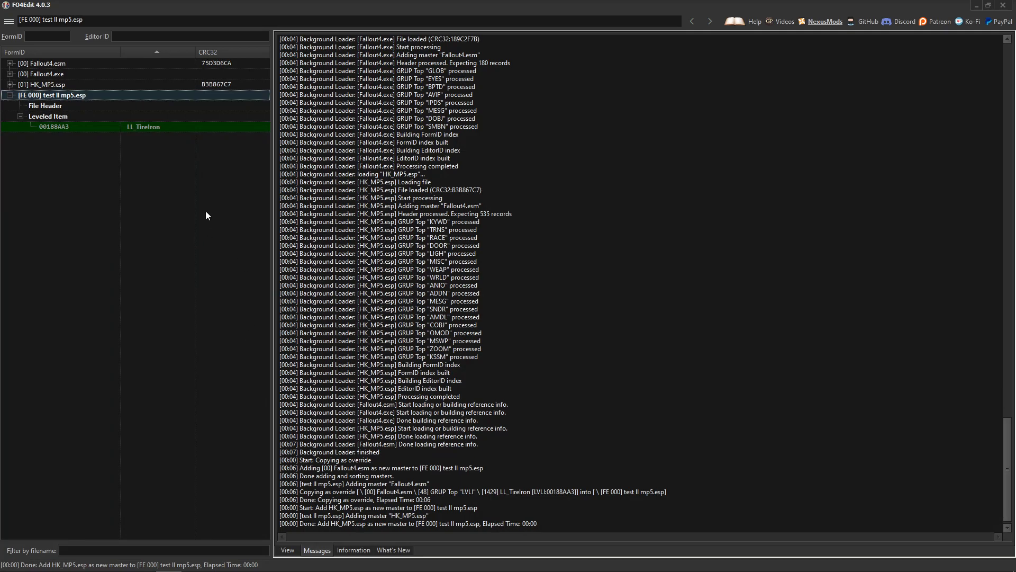
scroll(359, 514, down, 1)
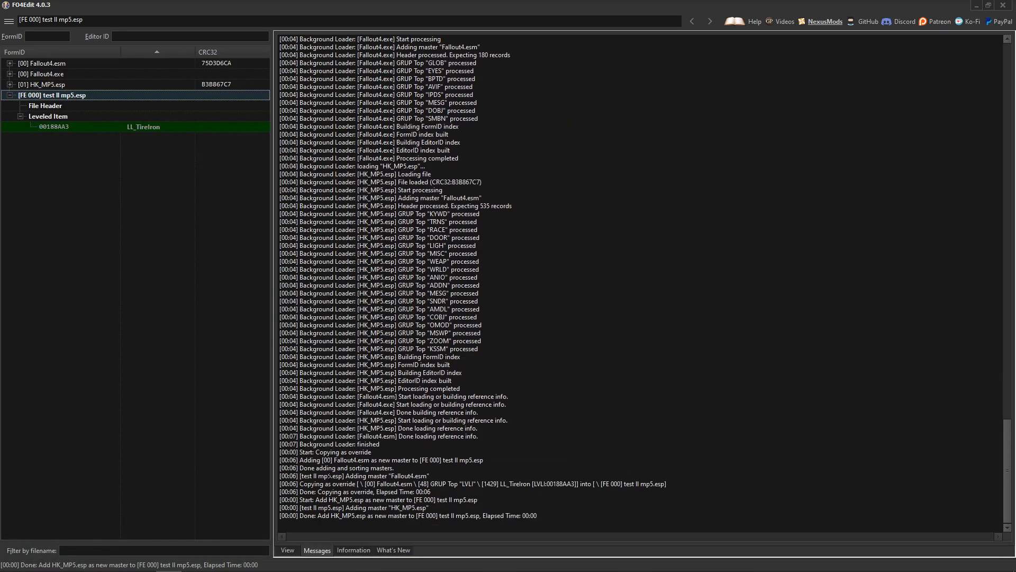
click(143, 127)
click(731, 355)
double_click(730, 355)
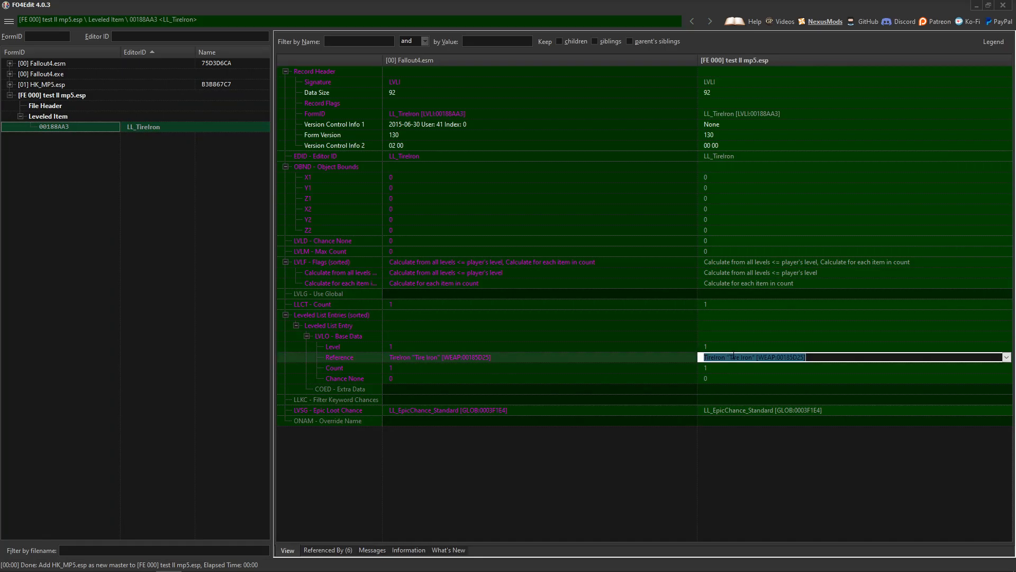
key(Escape)
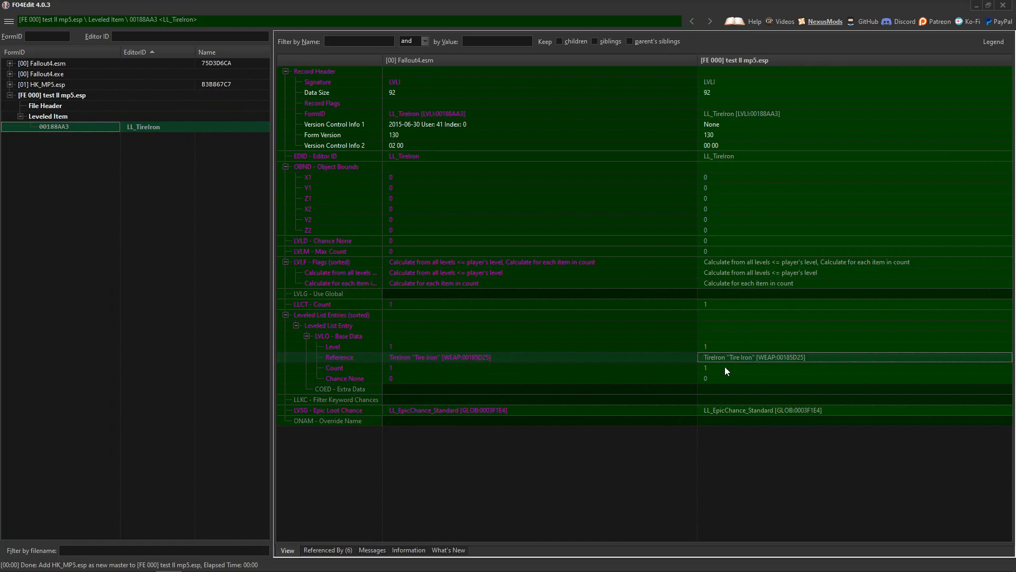
right_click(731, 355)
click(751, 360)
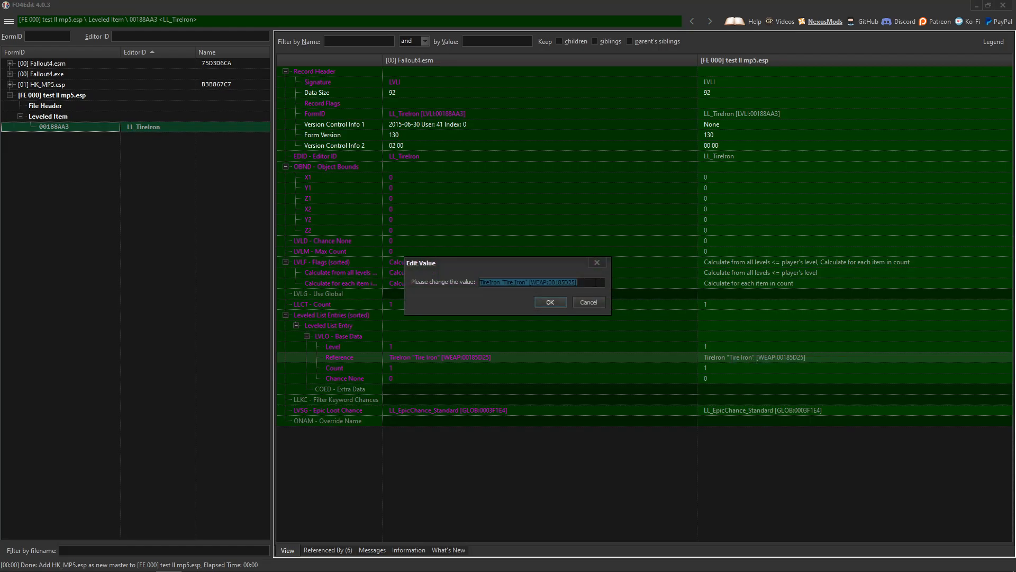
click(593, 300)
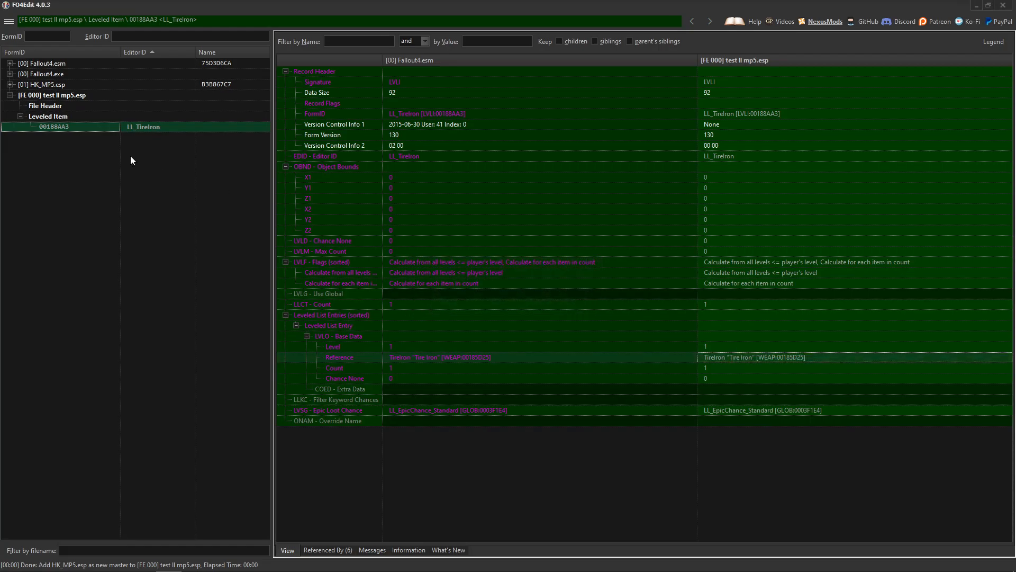
Look up WPNHuK_MP5 in HK_MP5.esp and set the LL_TireIron override's entry Reference to its FormID, 01000F99
click(9, 84)
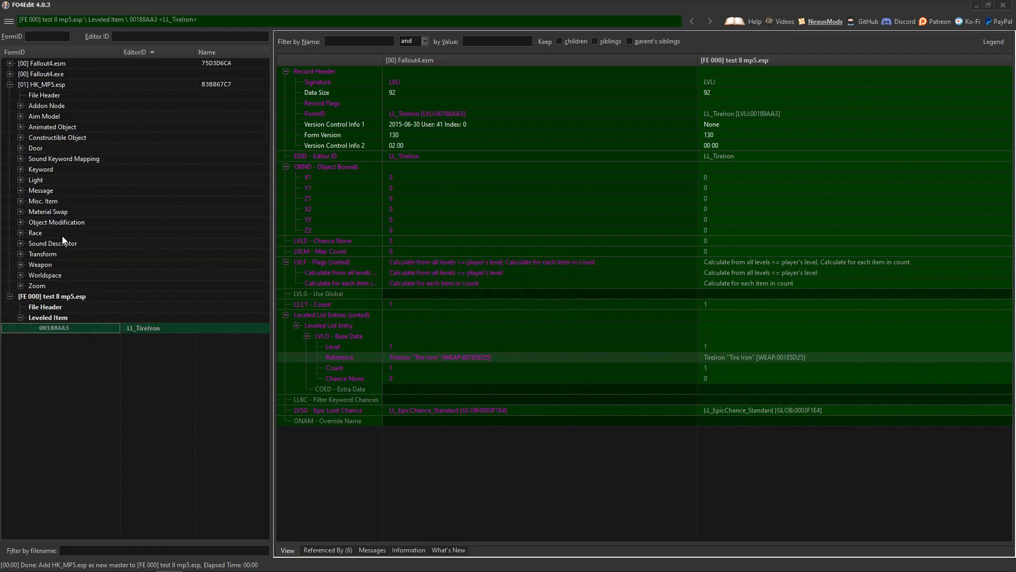
click(20, 264)
click(154, 273)
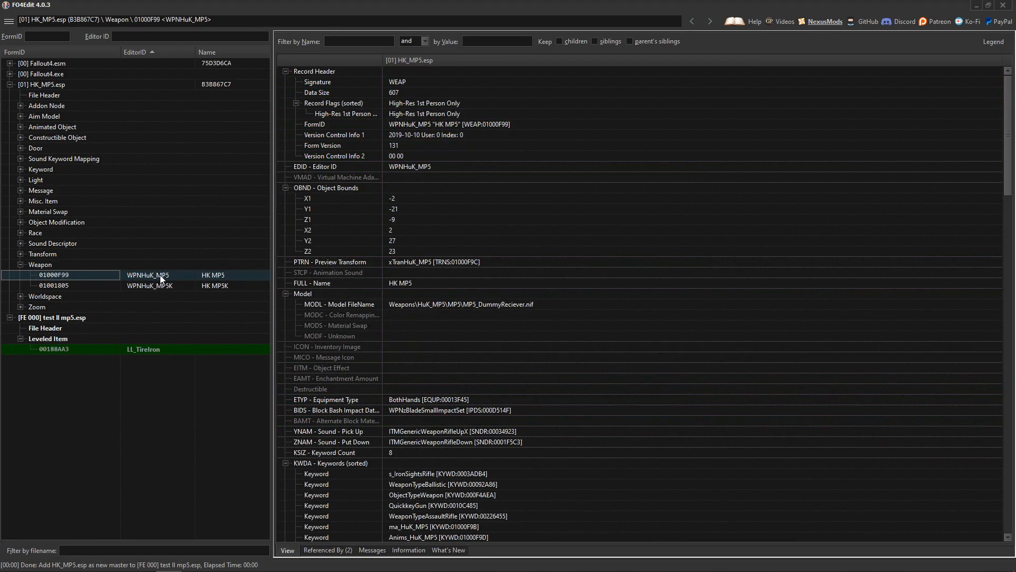
click(129, 349)
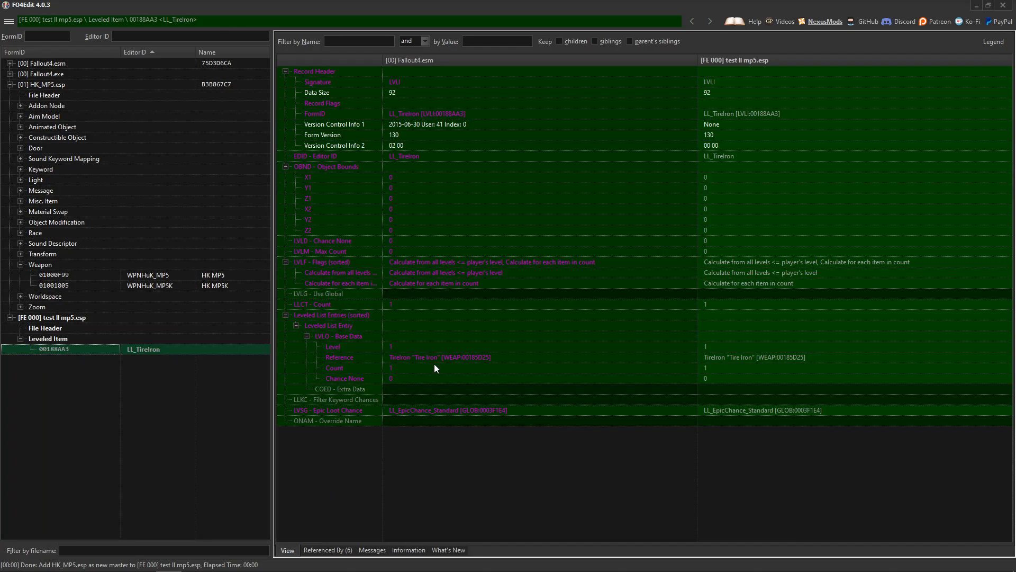
double_click(731, 358)
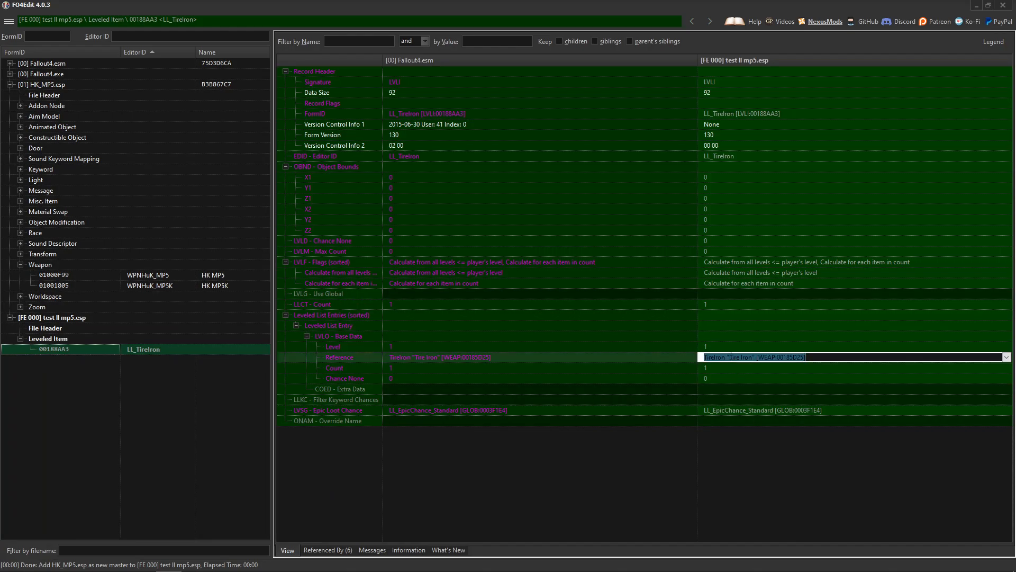
text(01000F99)
key(Return)
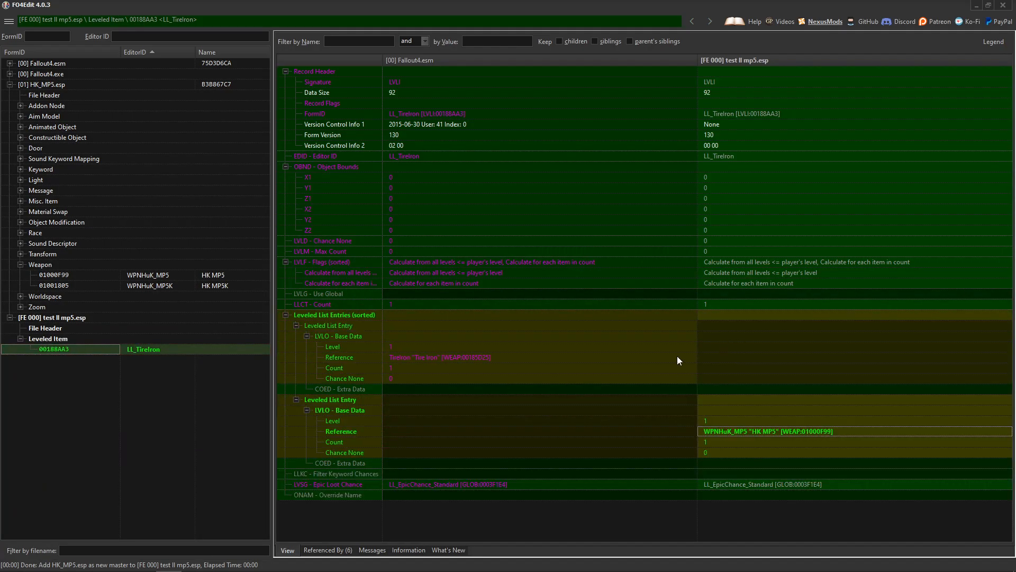
Compare the original Tire Iron reference with the new HK MP5 reference and review the records that reference LL_TireIron
click(408, 357)
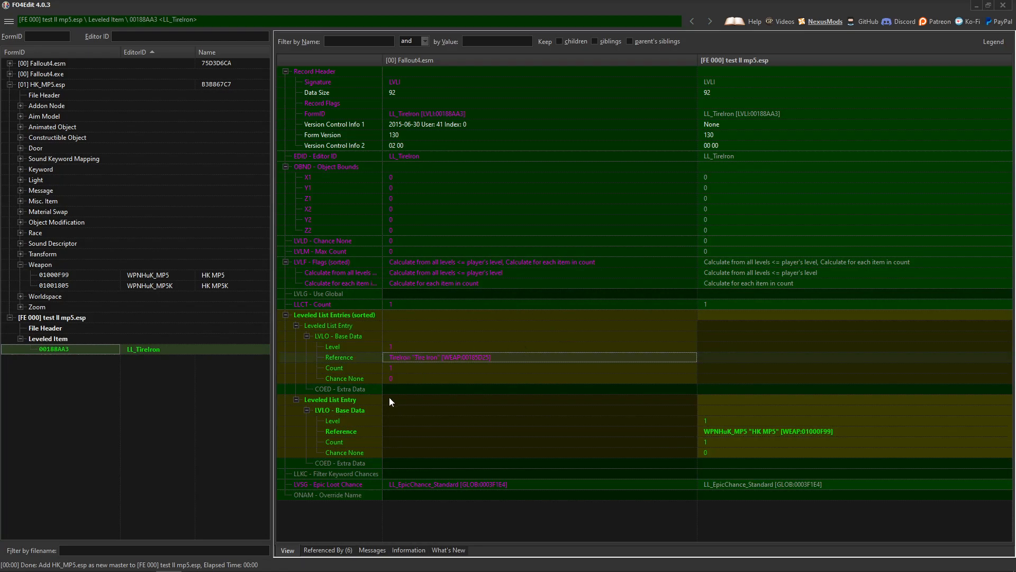
click(334, 550)
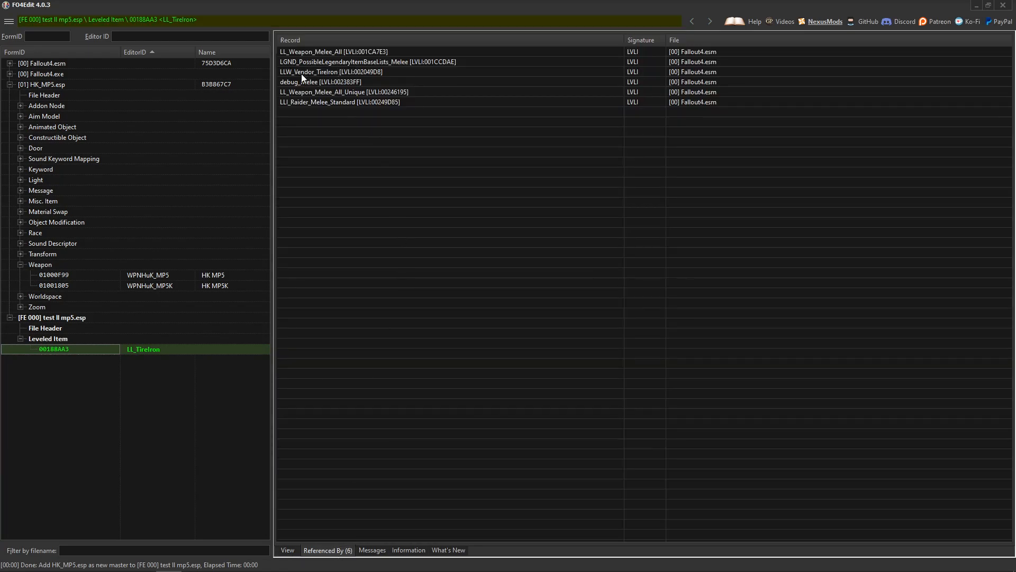
drag(352, 105, 323, 51)
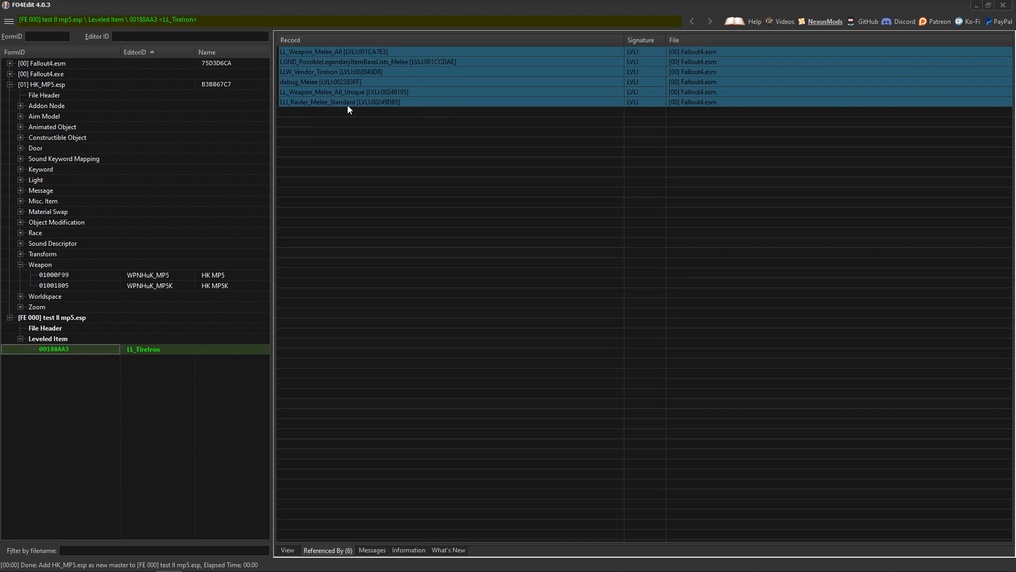
click(289, 550)
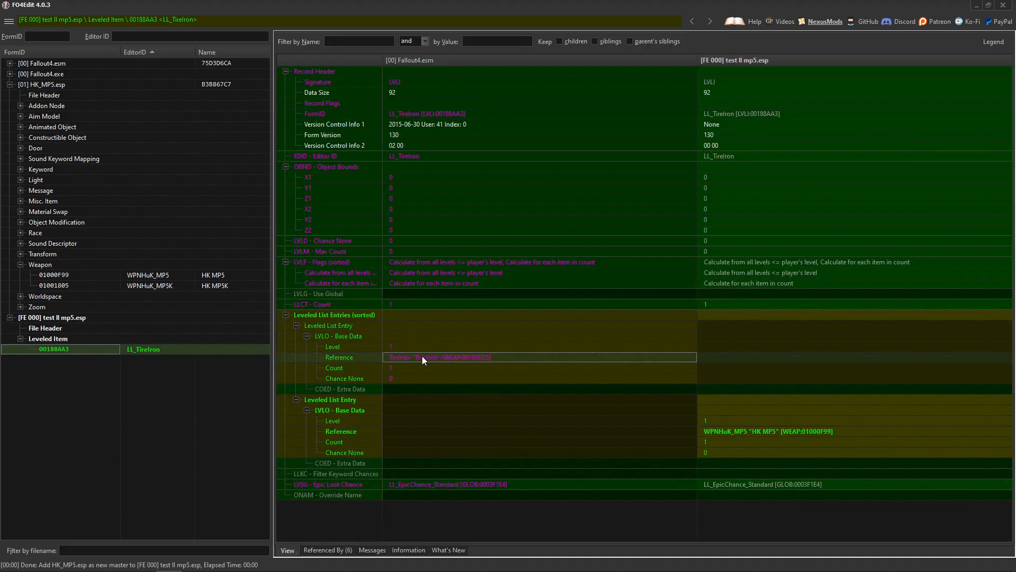
click(328, 550)
drag(309, 129, 376, 42)
click(291, 551)
click(730, 435)
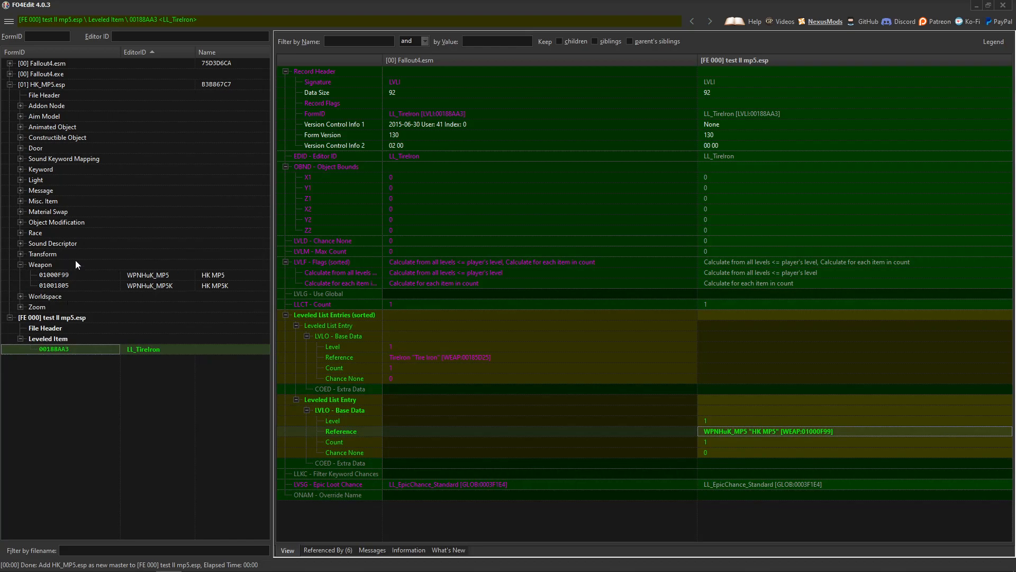
Collapse test ll mp5.esp and HK_MP5.esp, and list the weapon records of Fallout4.esm sorted by EditorID
click(9, 317)
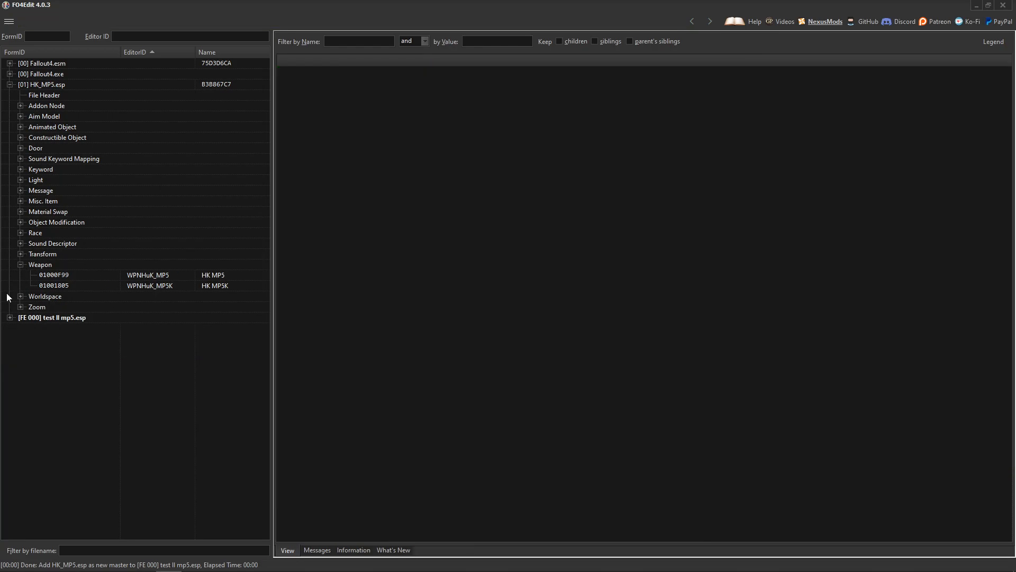
click(9, 84)
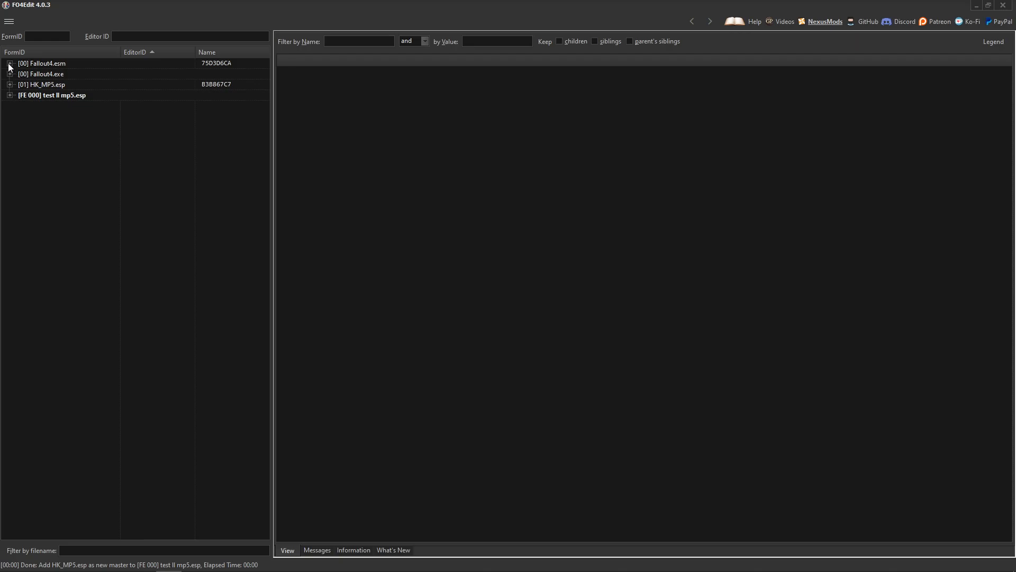
click(9, 63)
drag(265, 130, 259, 434)
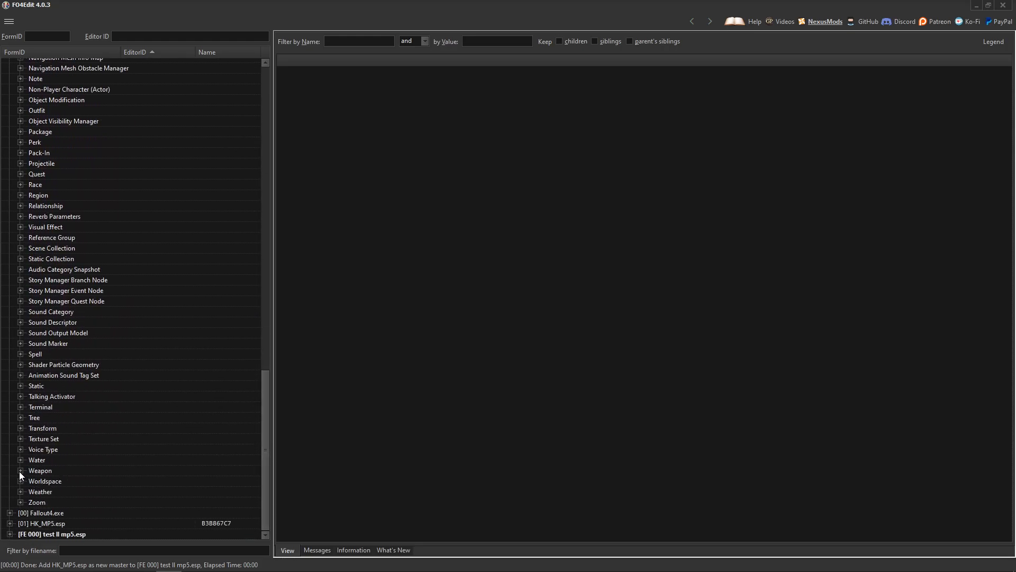
scroll(92, 232, up, 20)
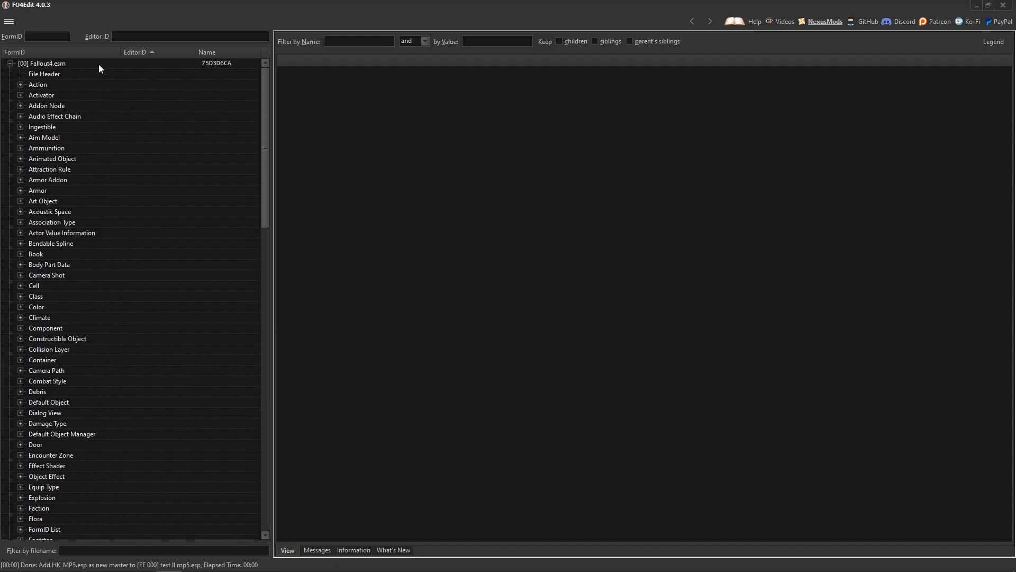
scroll(61, 212, down, 20)
scroll(48, 310, down, 7)
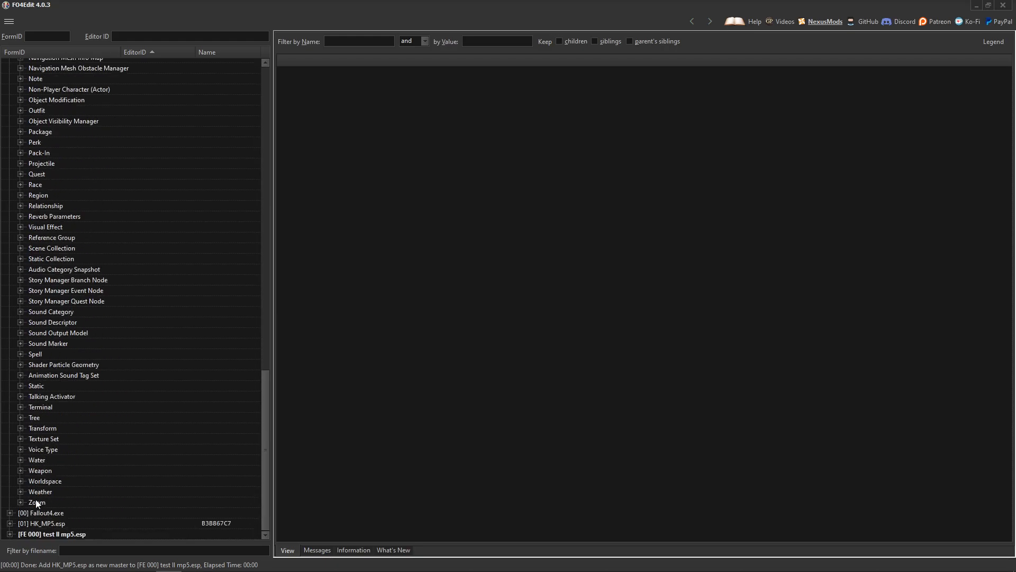
click(19, 470)
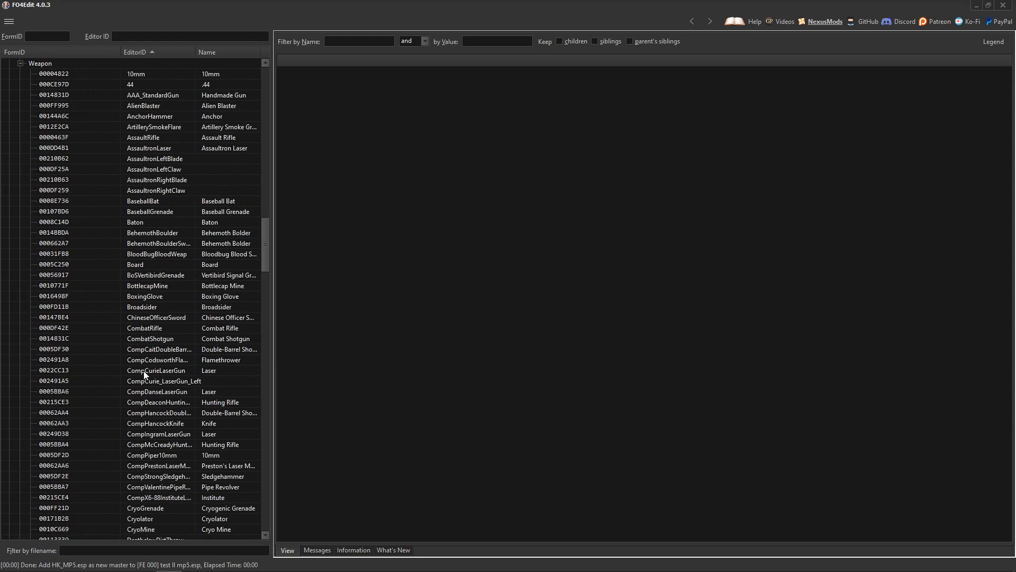
click(227, 53)
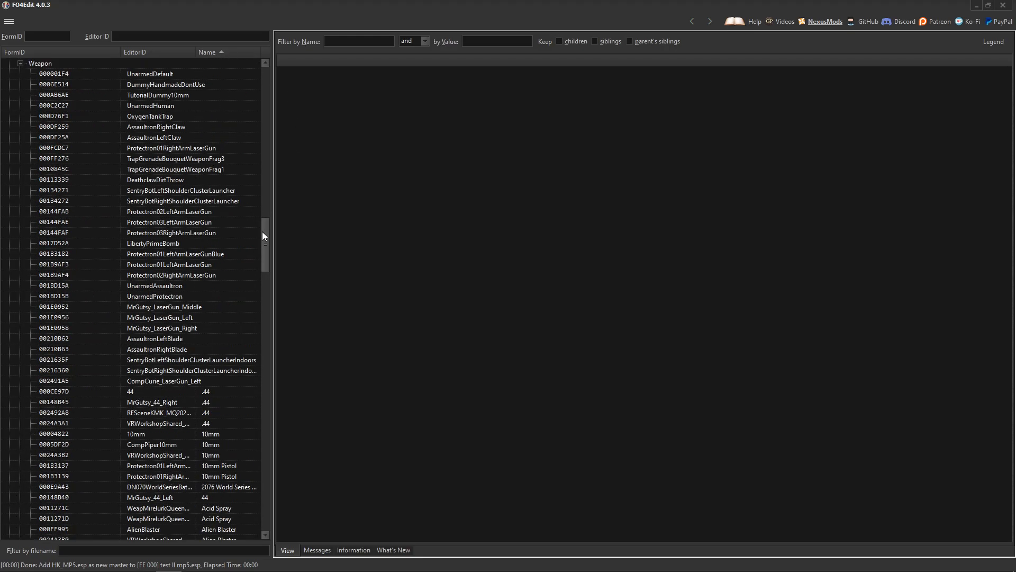
click(164, 53)
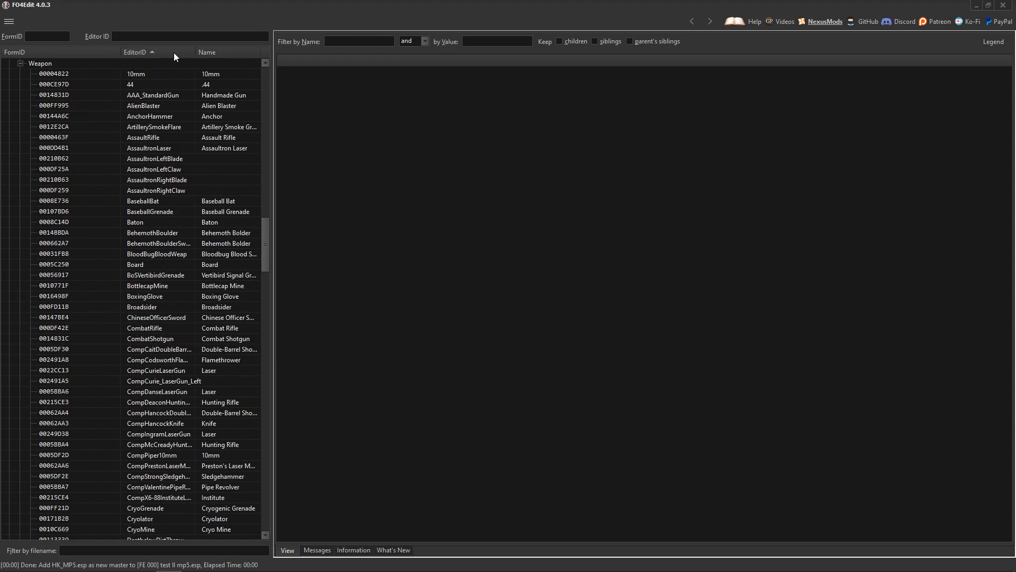
Sort the Fallout4.esm weapon records by Name in descending order and find the base 10mm weapon record
click(214, 53)
drag(267, 227, 265, 166)
click(230, 53)
click(206, 361)
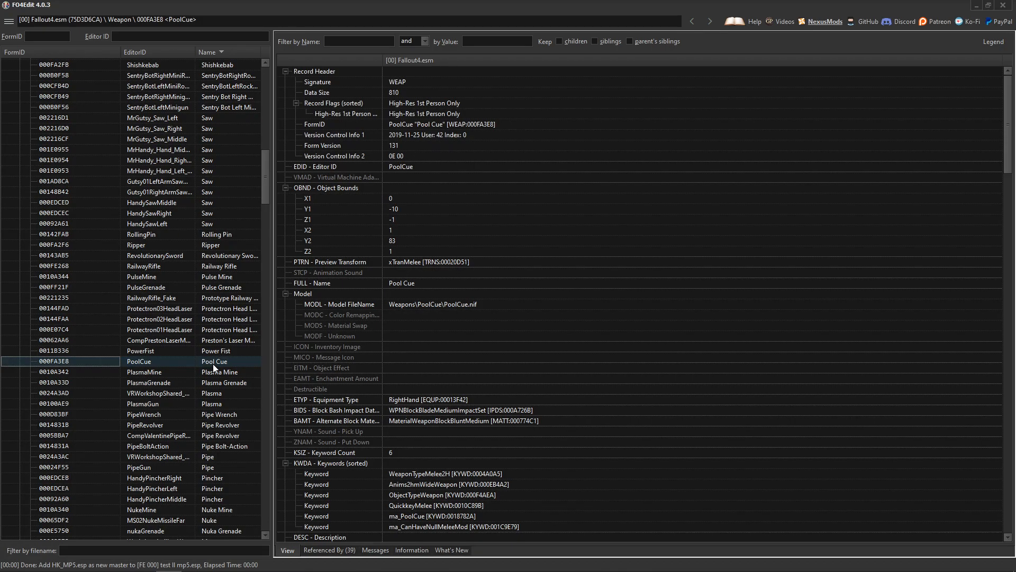
scroll(190, 373, down, 5)
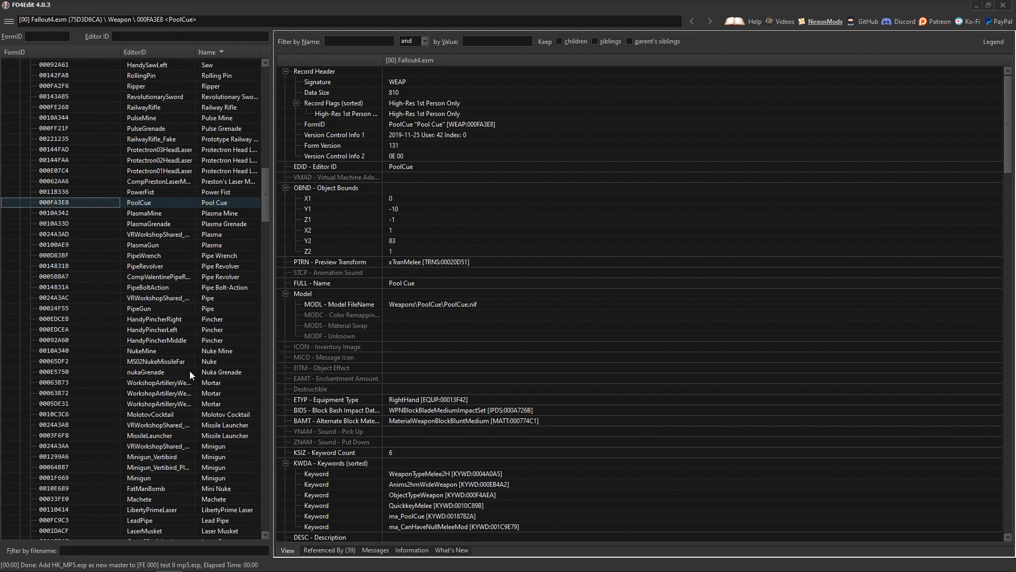
click(206, 383)
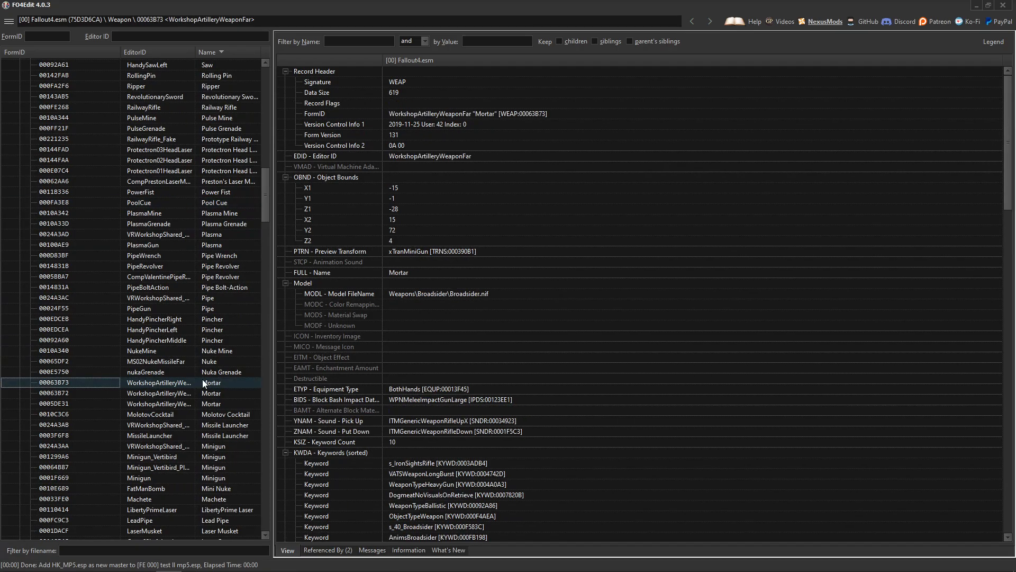
scroll(202, 379, down, 5)
scroll(207, 370, down, 20)
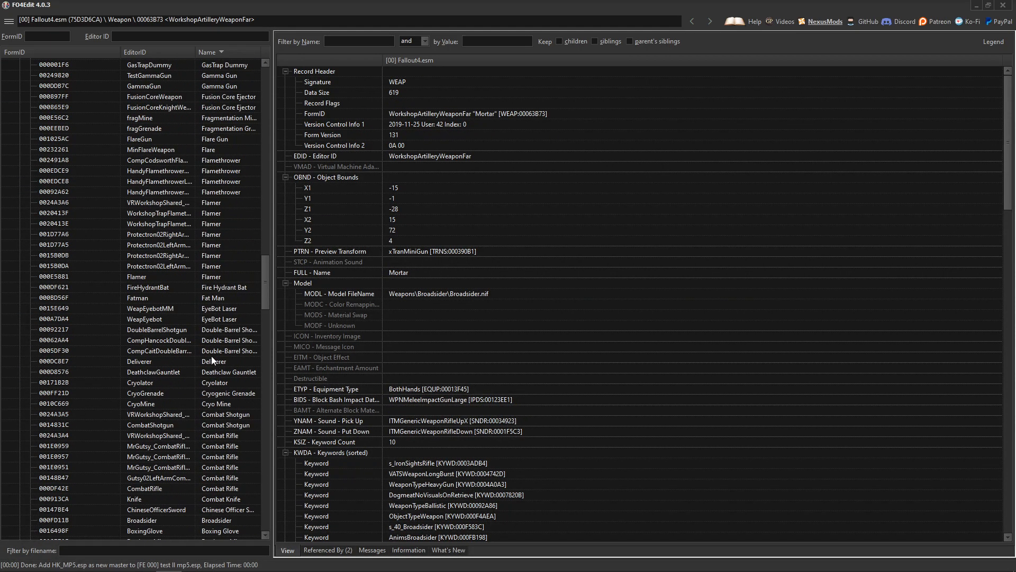
scroll(215, 362, down, 6)
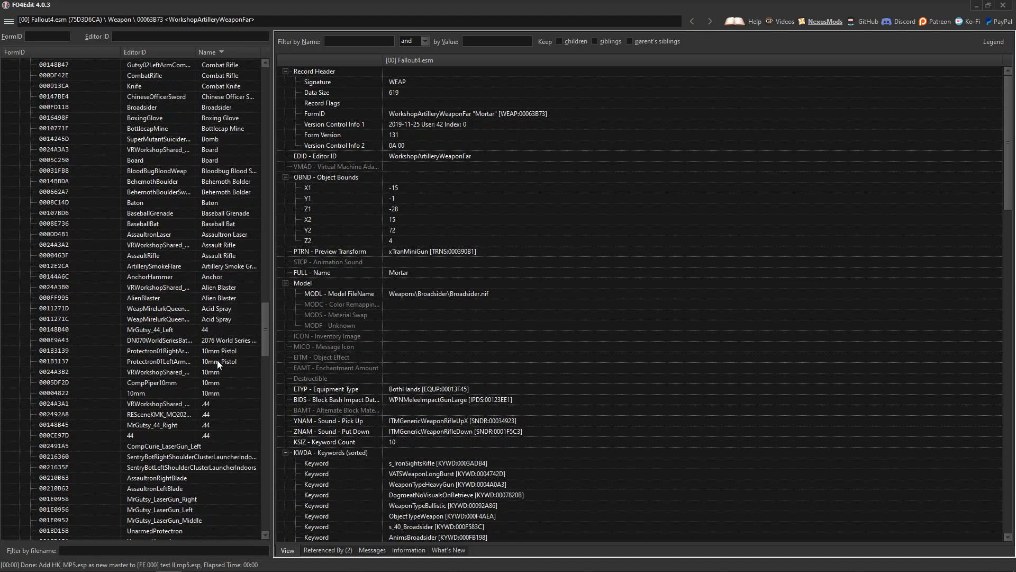
mouse_move(265, 314)
mouse_down()
mouse_move(262, 354)
mouse_move(267, 320)
mouse_up()
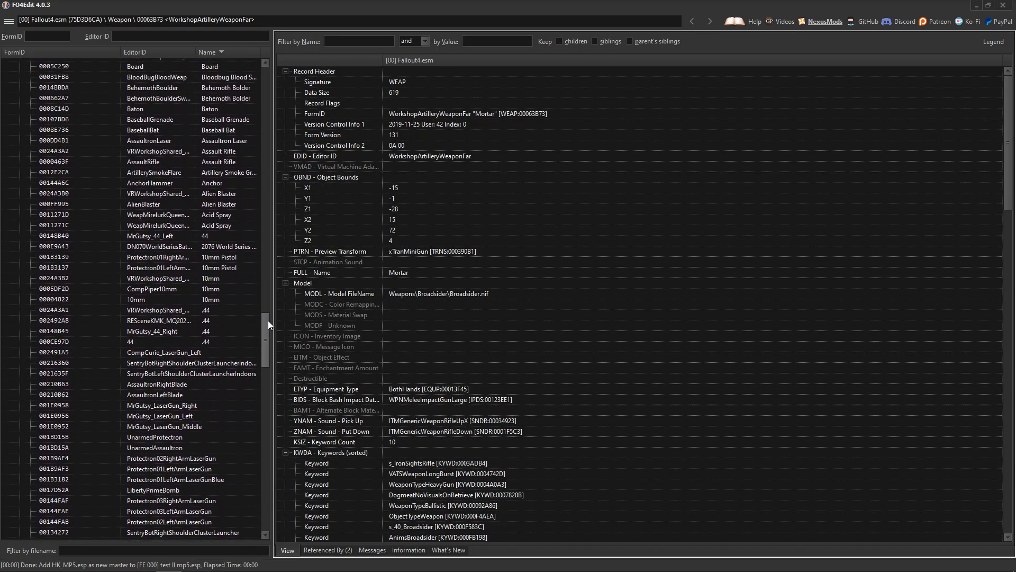
click(136, 343)
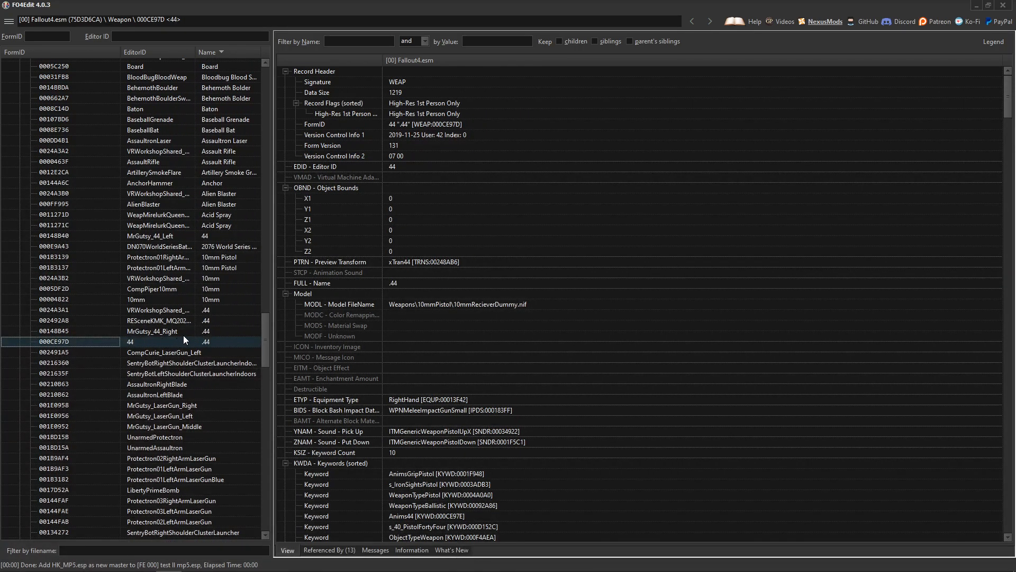
click(162, 299)
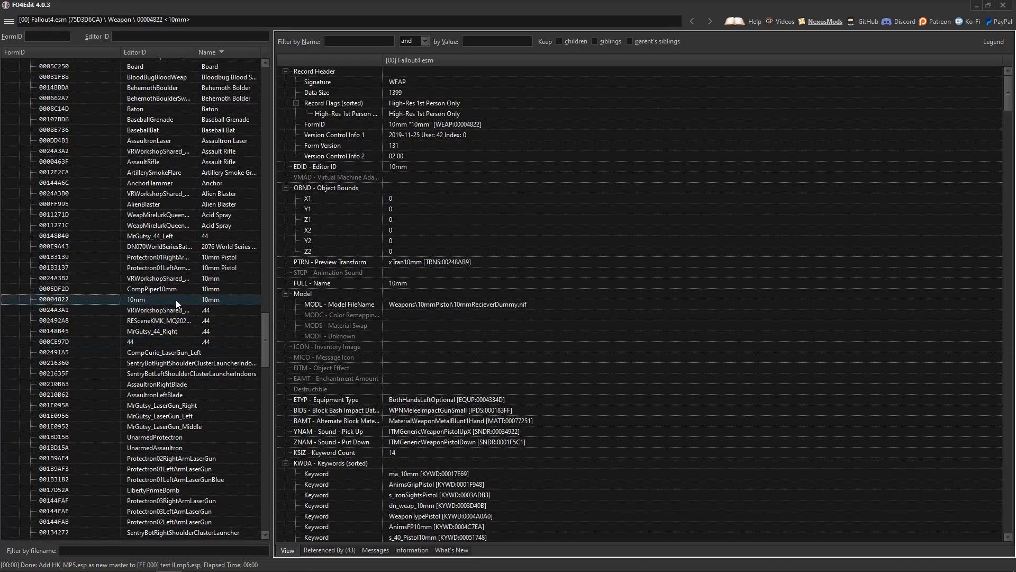
Review the records that reference the 10mm weapon, including LL_10mm_Pistol_SemiAuto, DN124_Loot_Slocums_Safe, WeaponsGunsList and REMerchant01VendorChest
scroll(175, 318, up, 1)
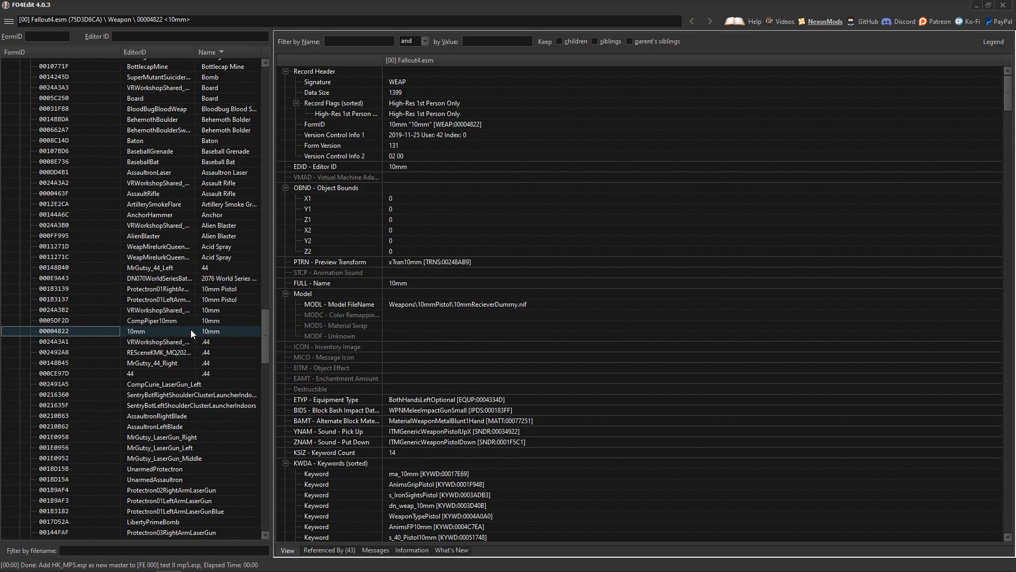
click(332, 550)
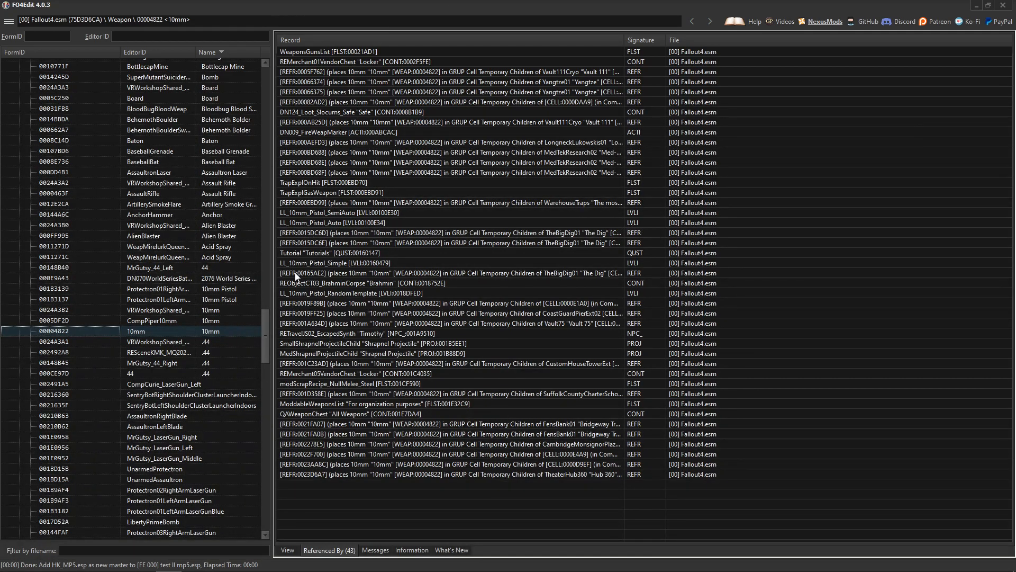
click(318, 214)
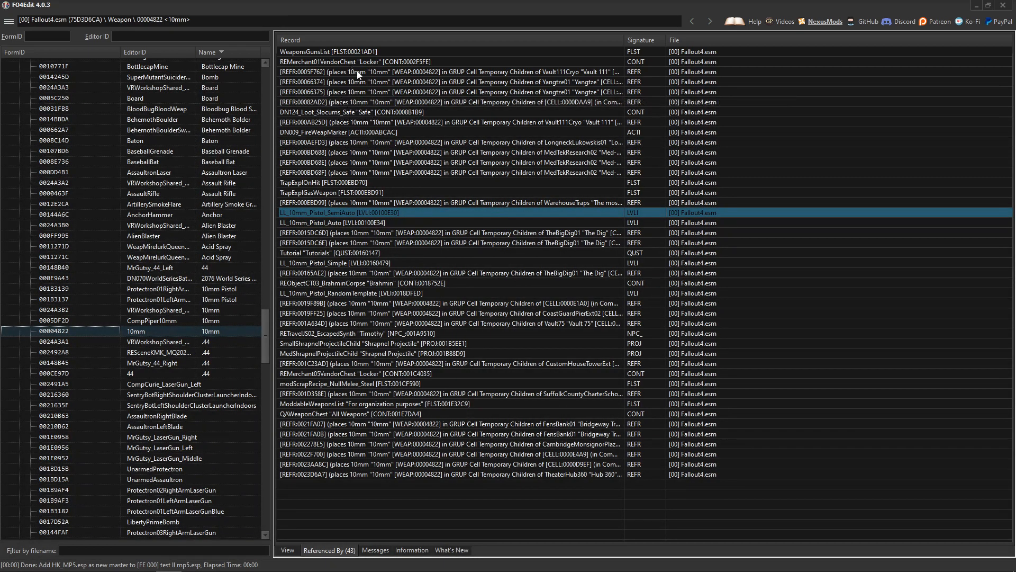
click(351, 110)
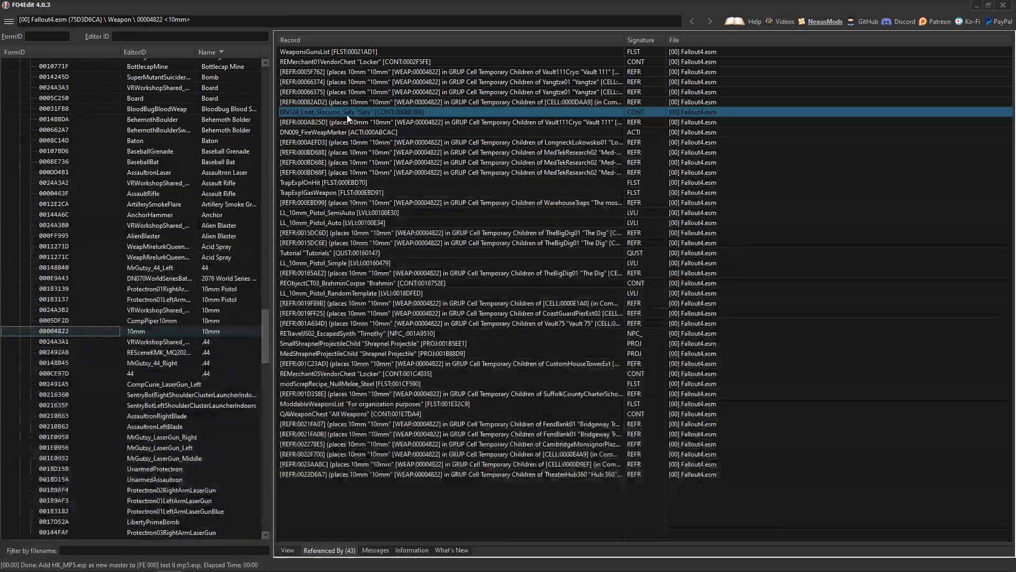
click(316, 51)
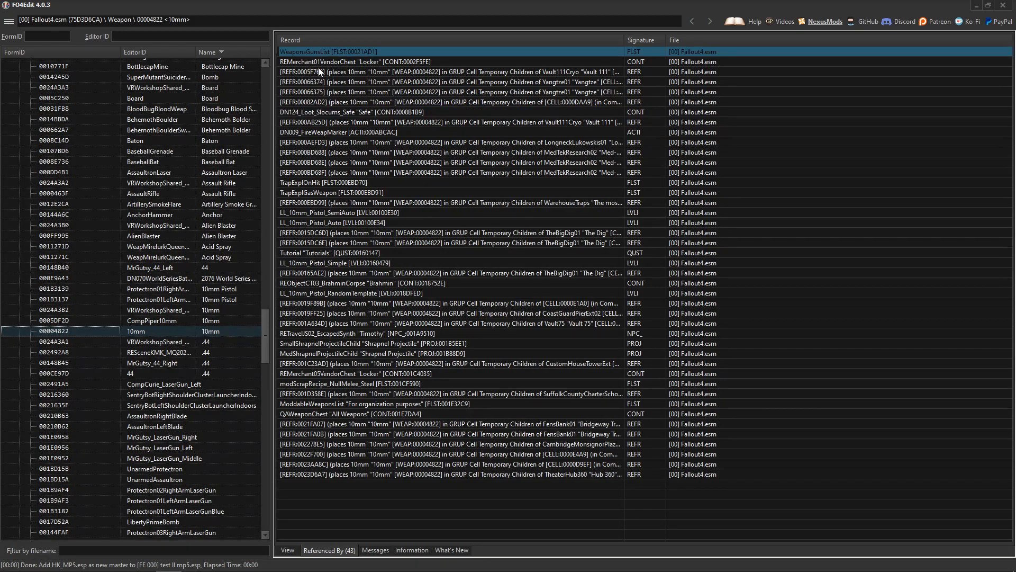
click(365, 61)
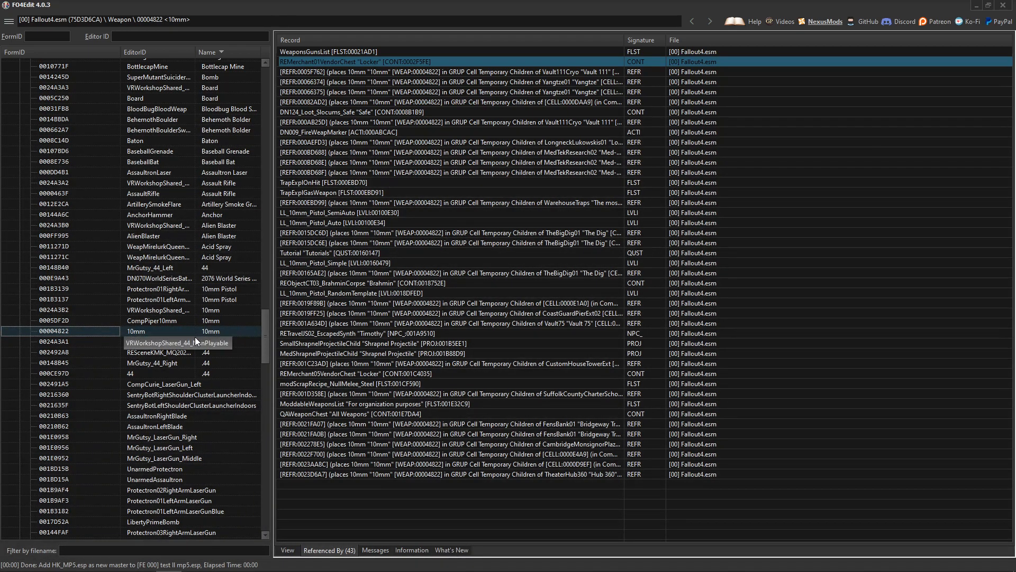
Copy the 10mm weapon record as an override into test ll mp5.esp
click(167, 330)
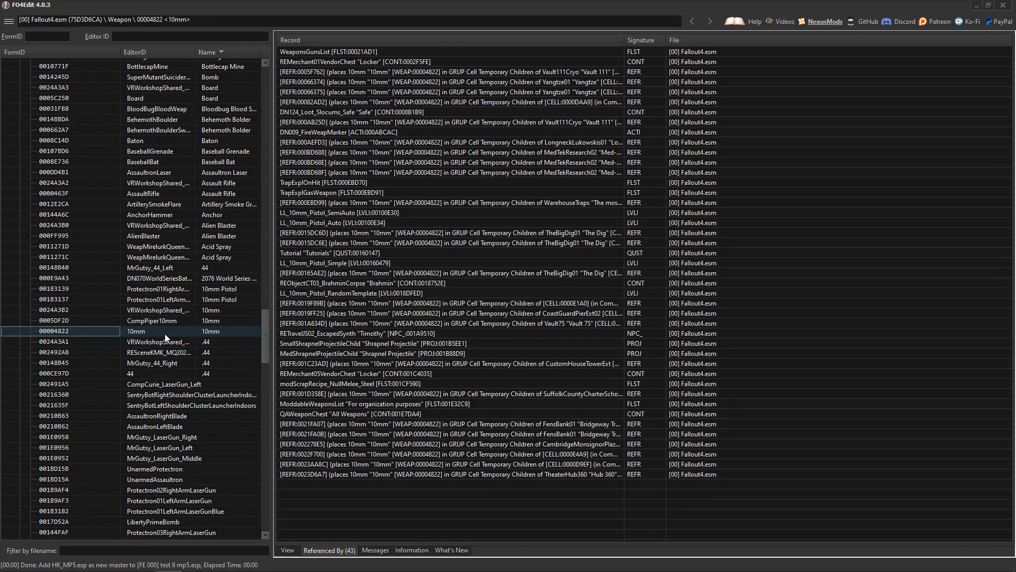
right_click(164, 334)
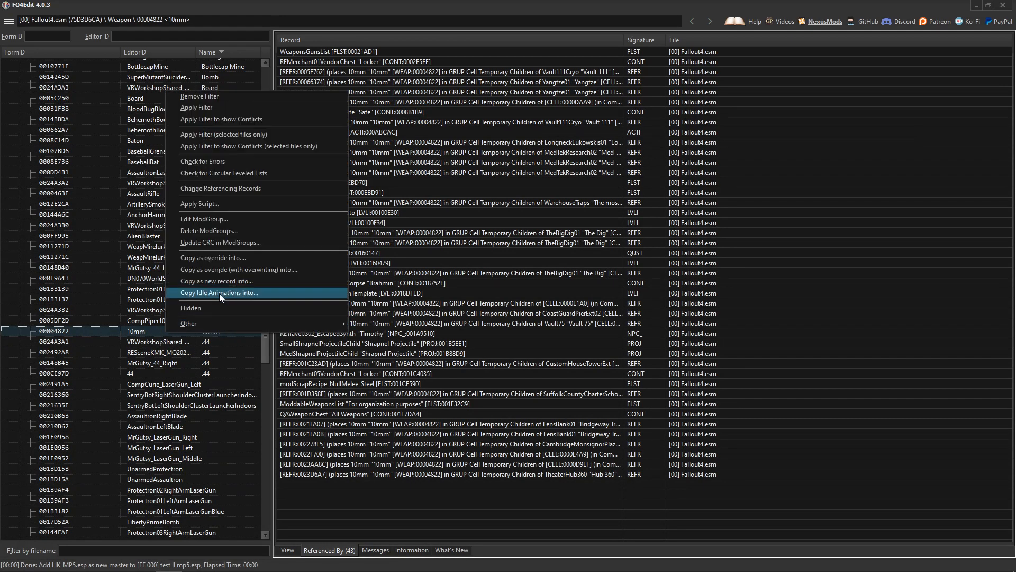
click(215, 259)
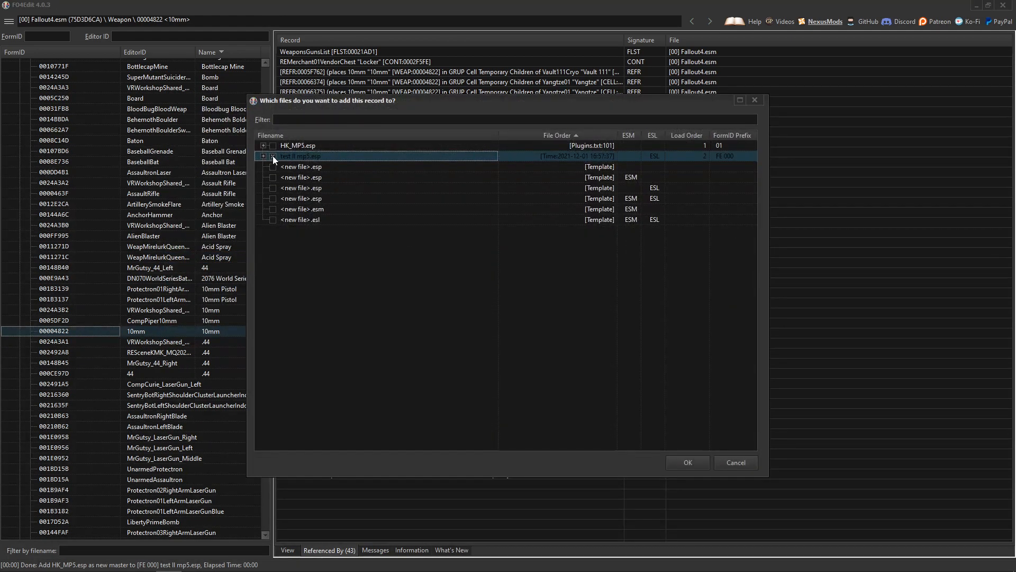
click(696, 464)
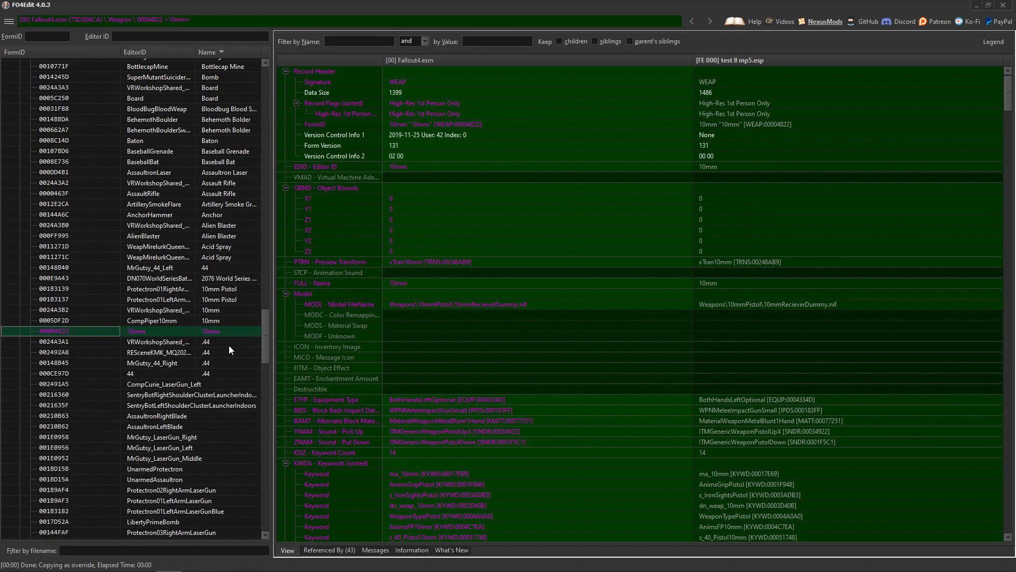
Collapse Fallout4.esm and open the 10mm weapon override in test ll mp5.esp
drag(268, 332, 109, 113)
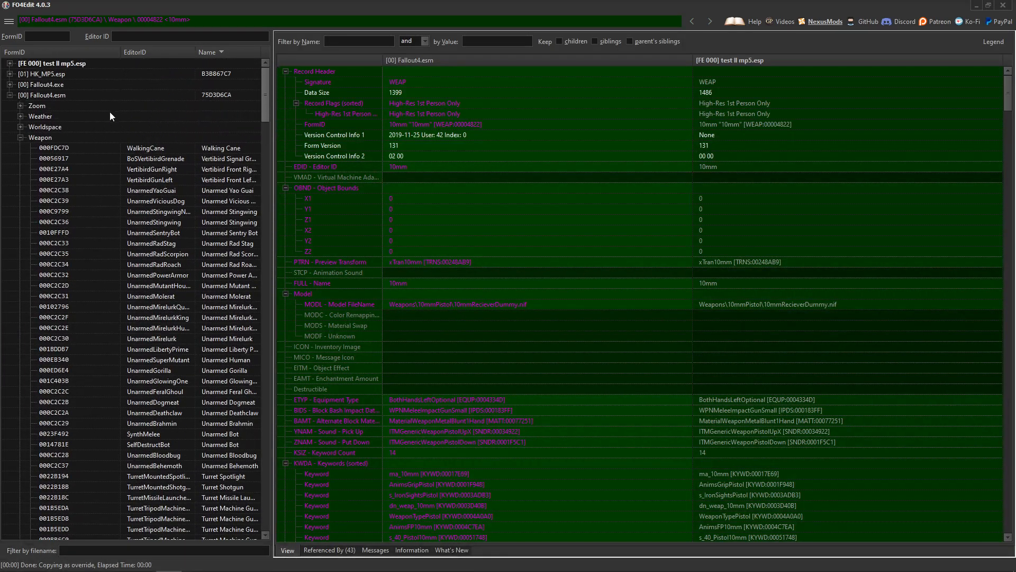
click(12, 96)
click(10, 64)
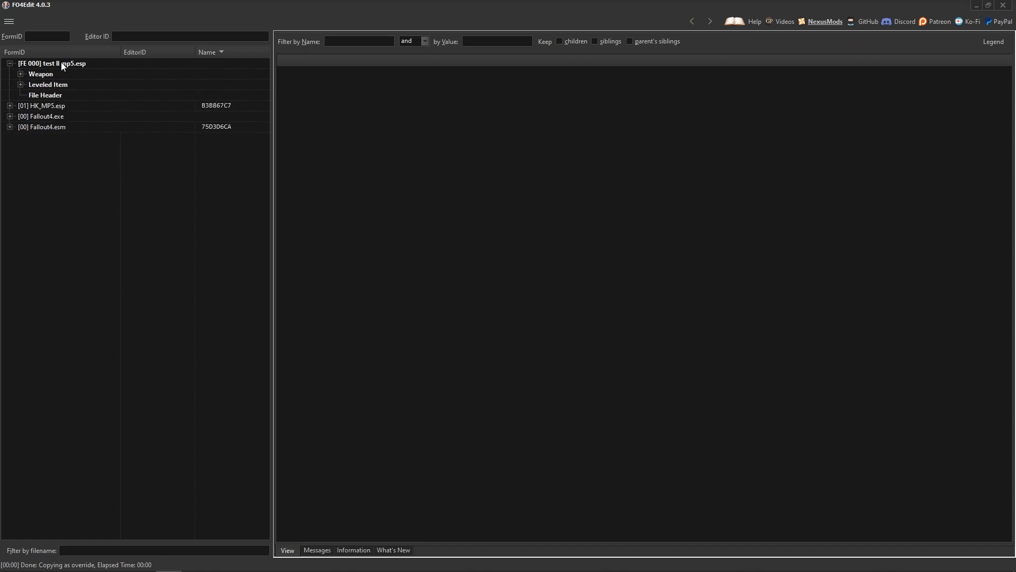
click(21, 74)
click(154, 85)
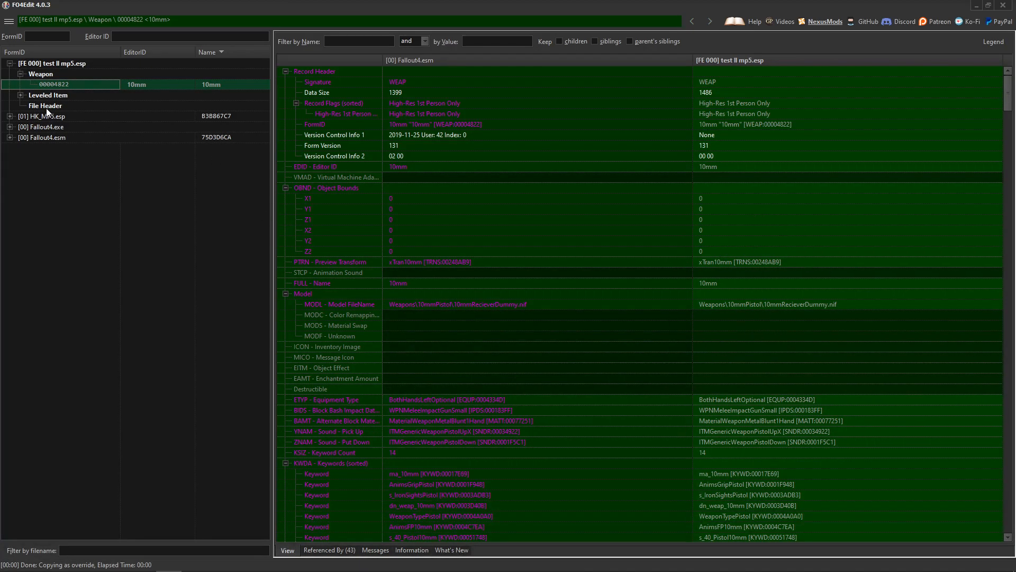
Sort the tree by EditorID and copy WPNHuK_MP5 from HK_MP5.esp as an override into test ll mp5.esp
click(10, 116)
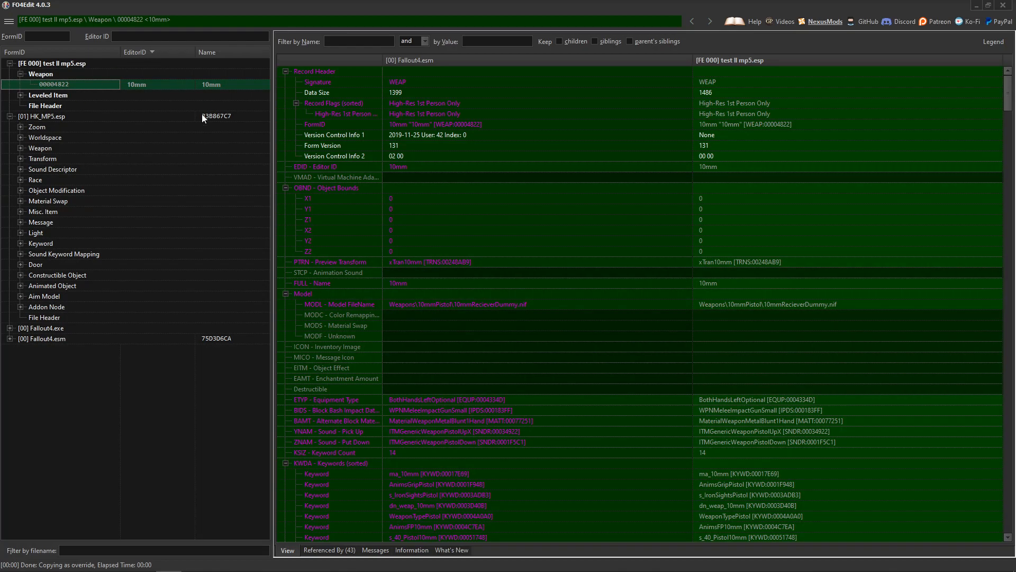
click(146, 52)
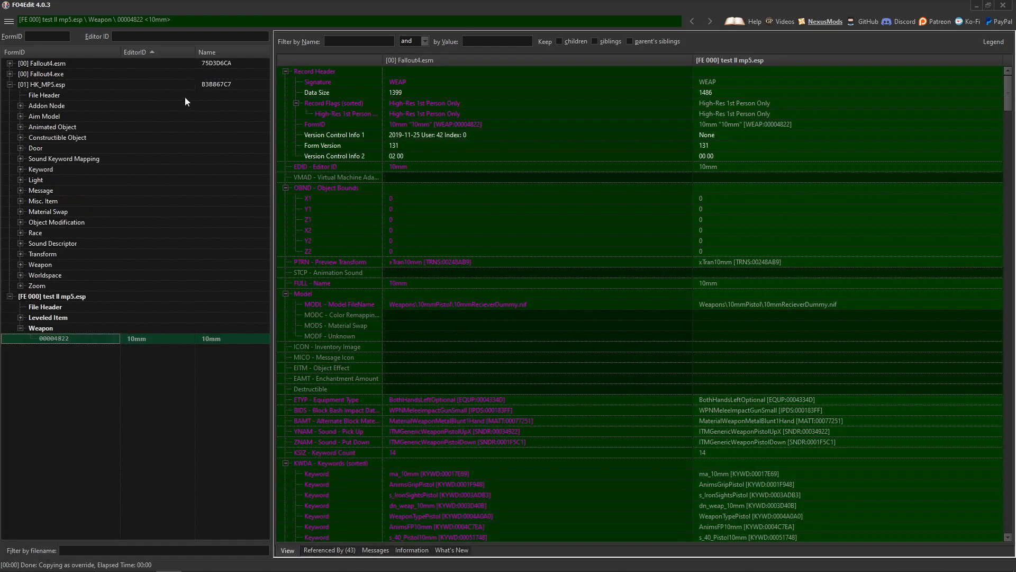
click(20, 264)
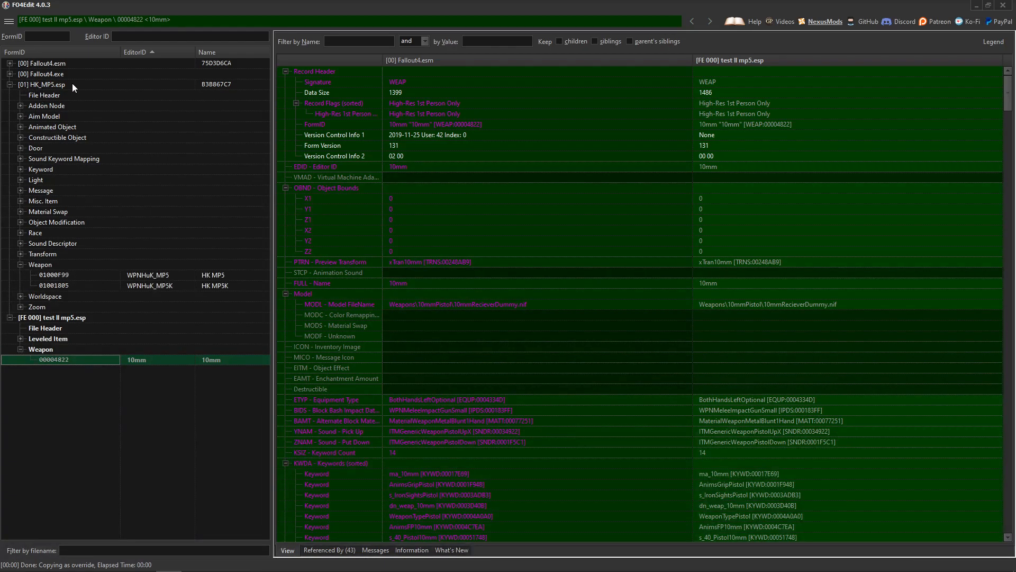
click(157, 276)
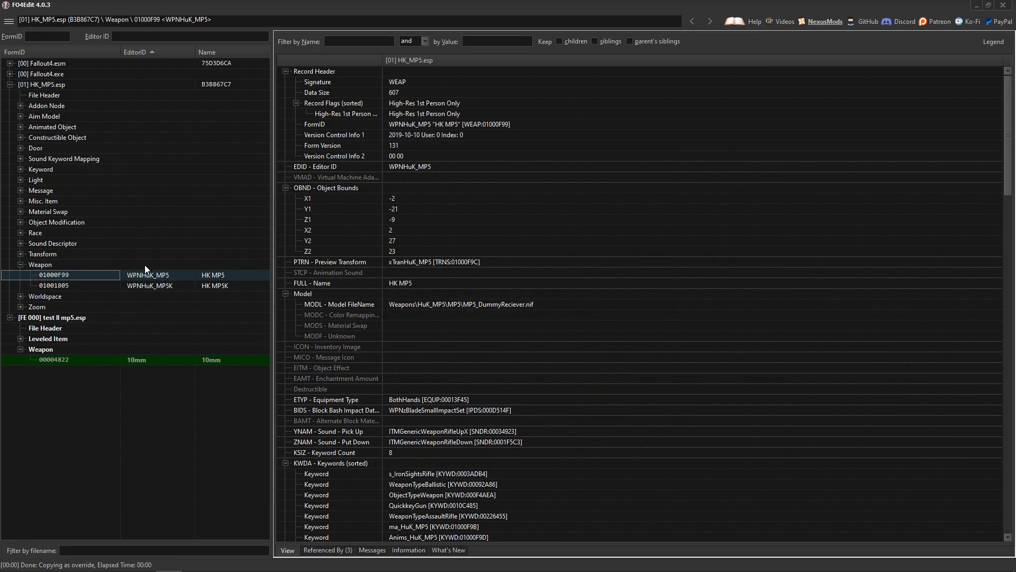
right_click(152, 275)
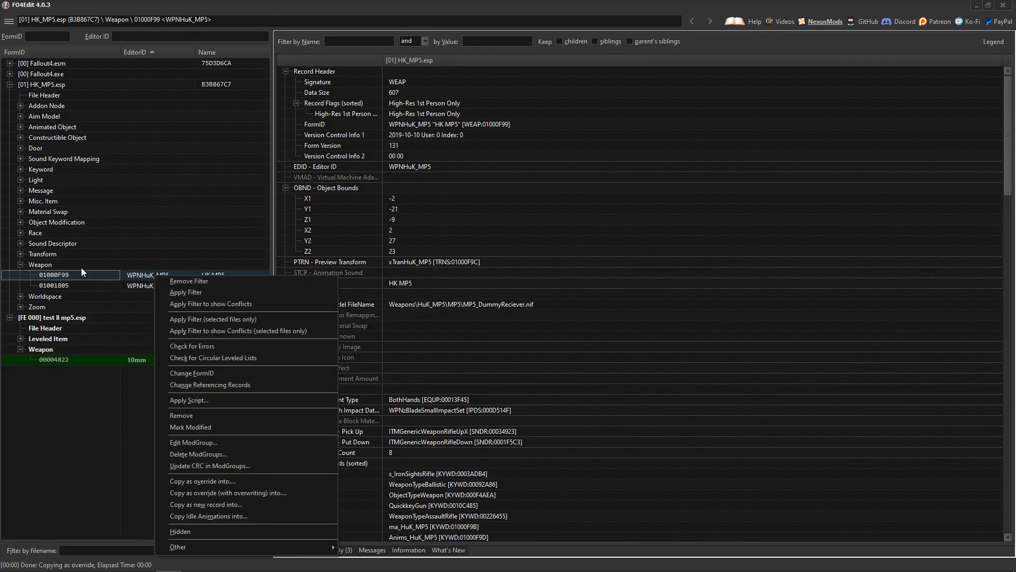
click(207, 480)
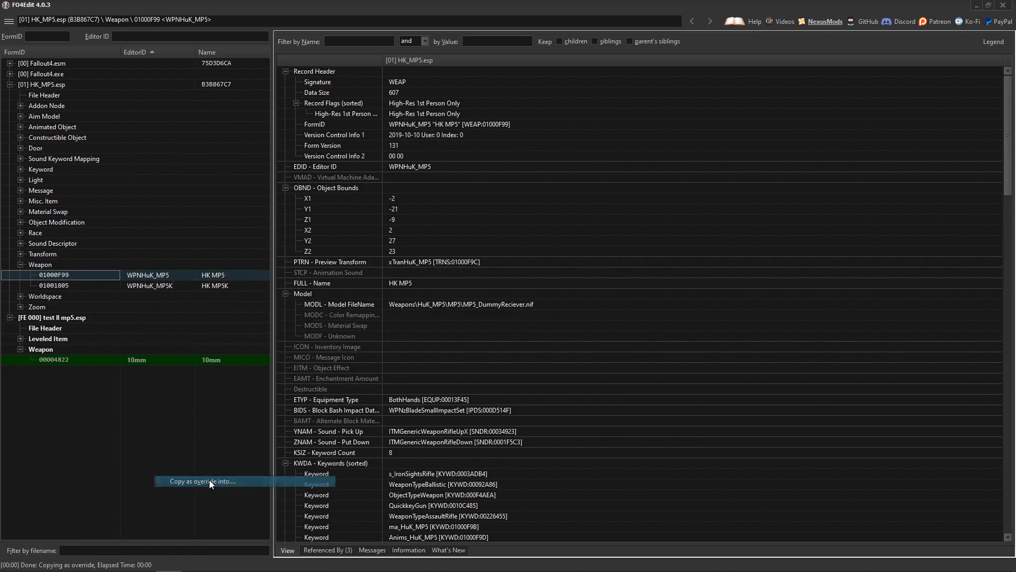
click(272, 145)
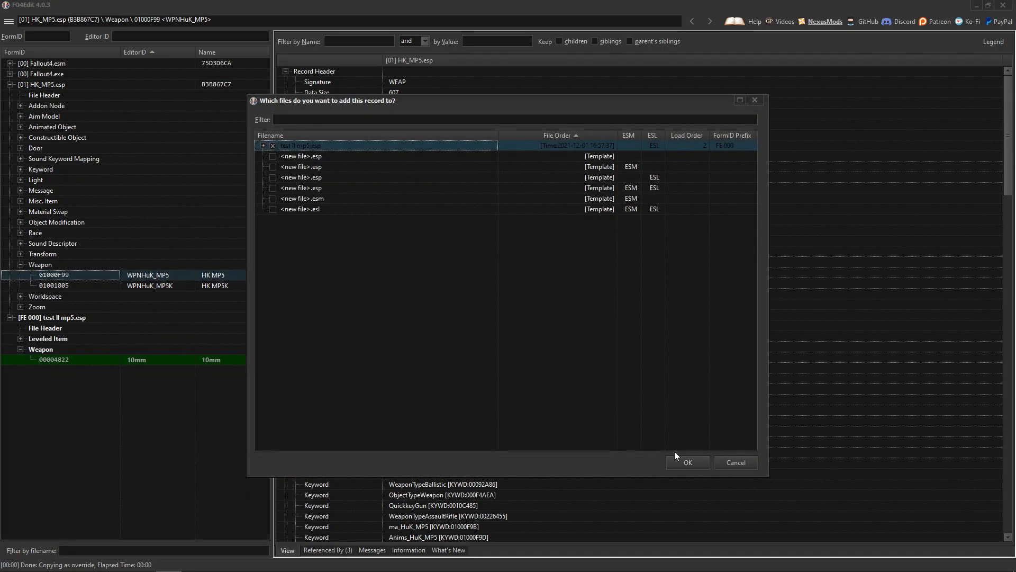
click(681, 465)
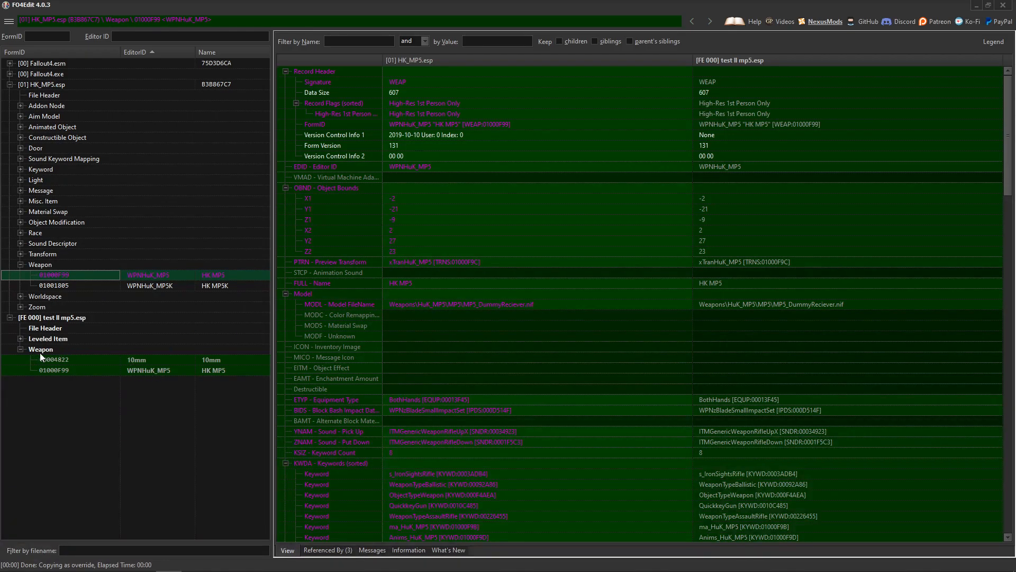
Compare the 10mm and WPNHuK_MP5 weapon overrides of test ll mp5.esp side by side
click(148, 370)
click(146, 360)
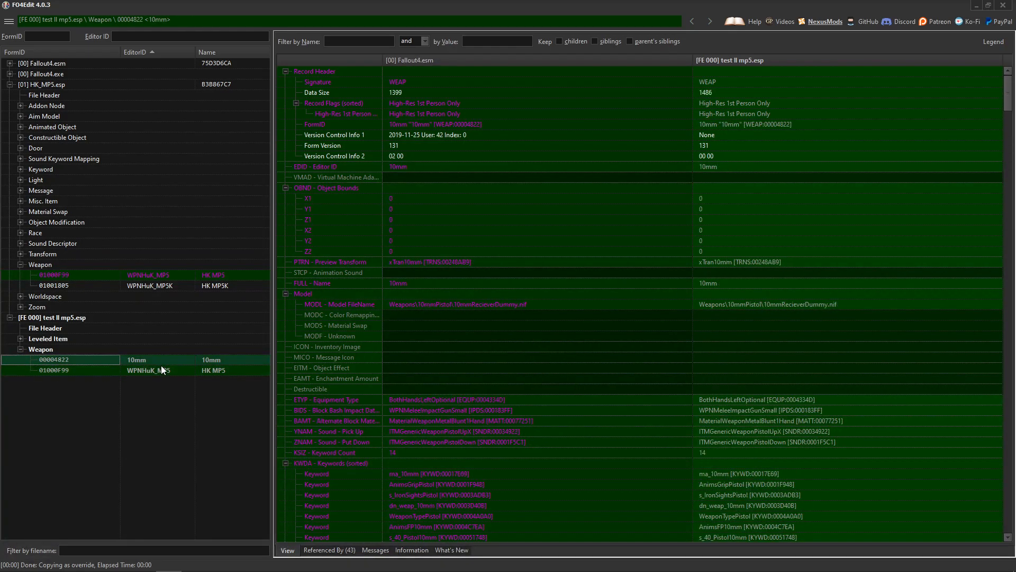
ctrl+click(157, 369)
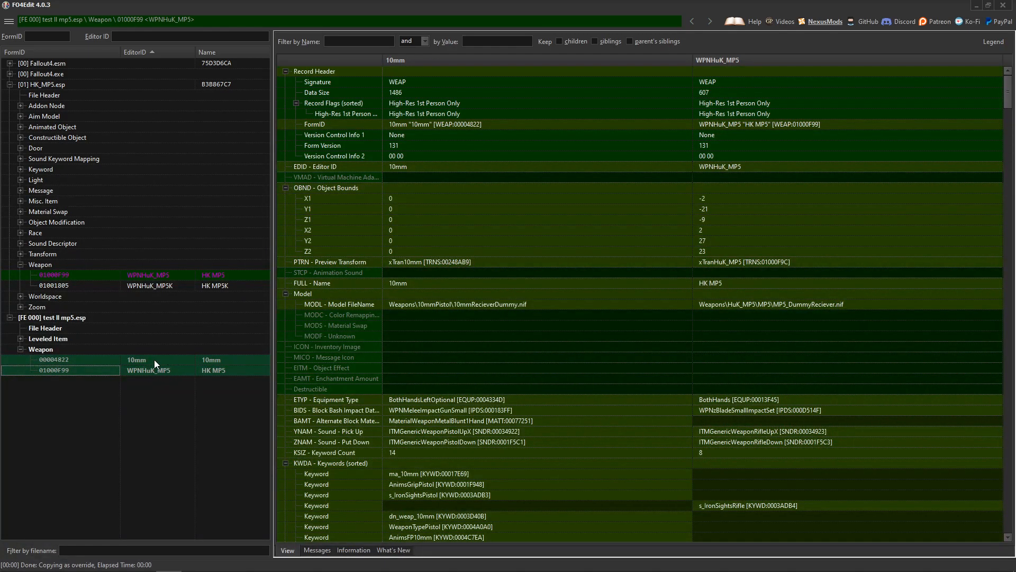
right_click(156, 369)
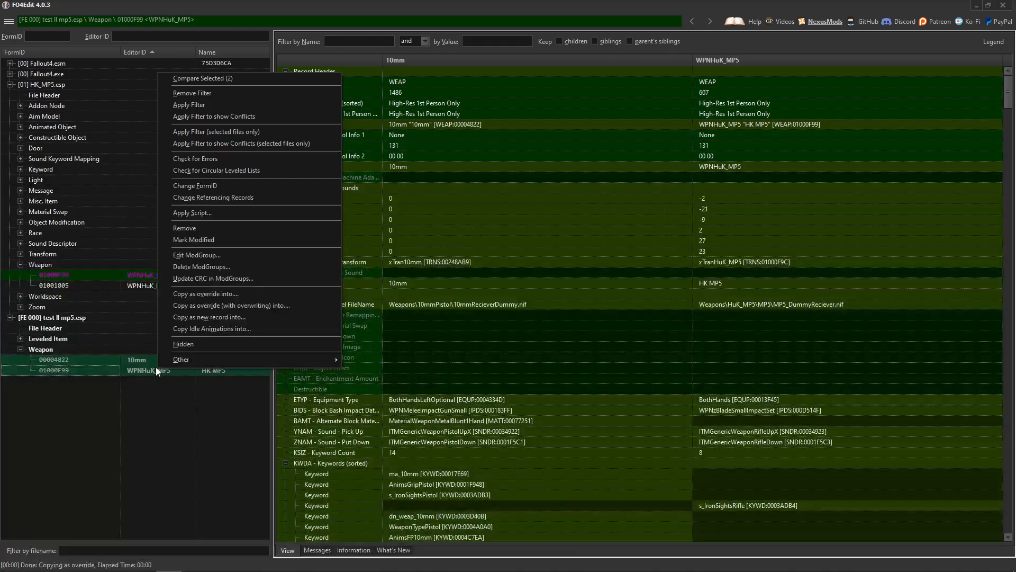
click(221, 81)
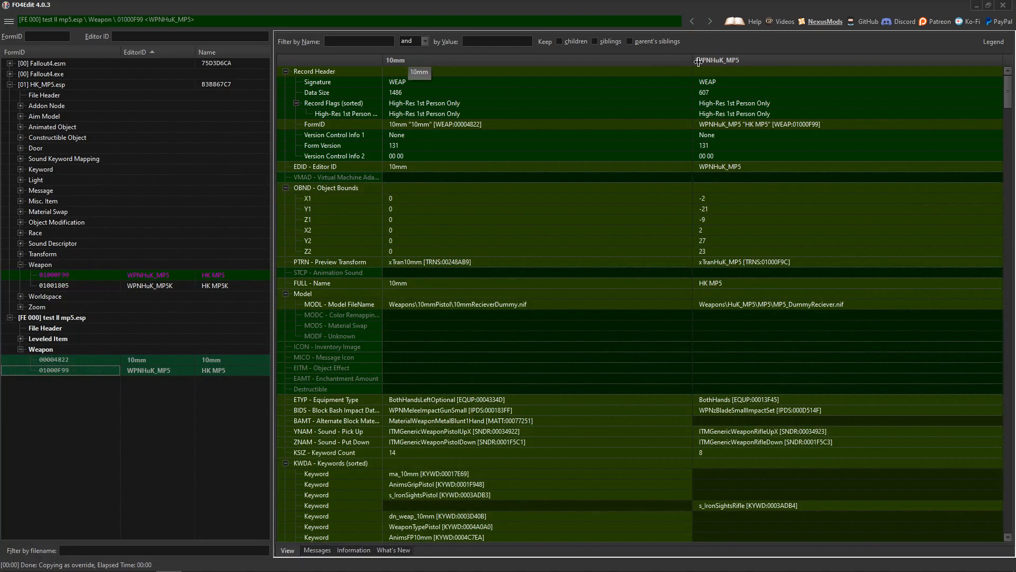
Copy all offered subrecords from WPNHuK_MP5 onto the 10mm override, and open the 10mm override in test ll mp5.esp
right_click(720, 58)
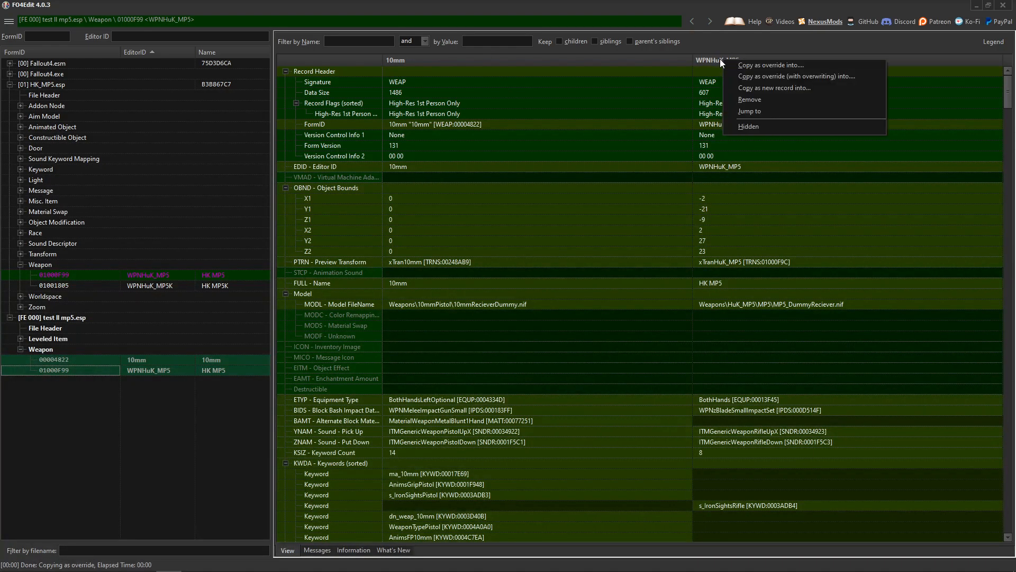
right_click(765, 251)
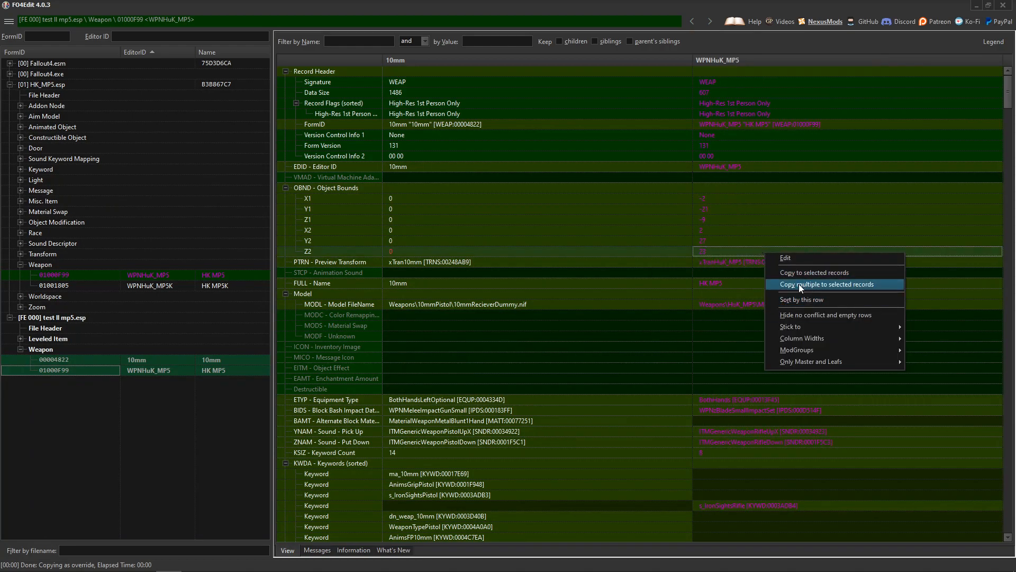
click(830, 284)
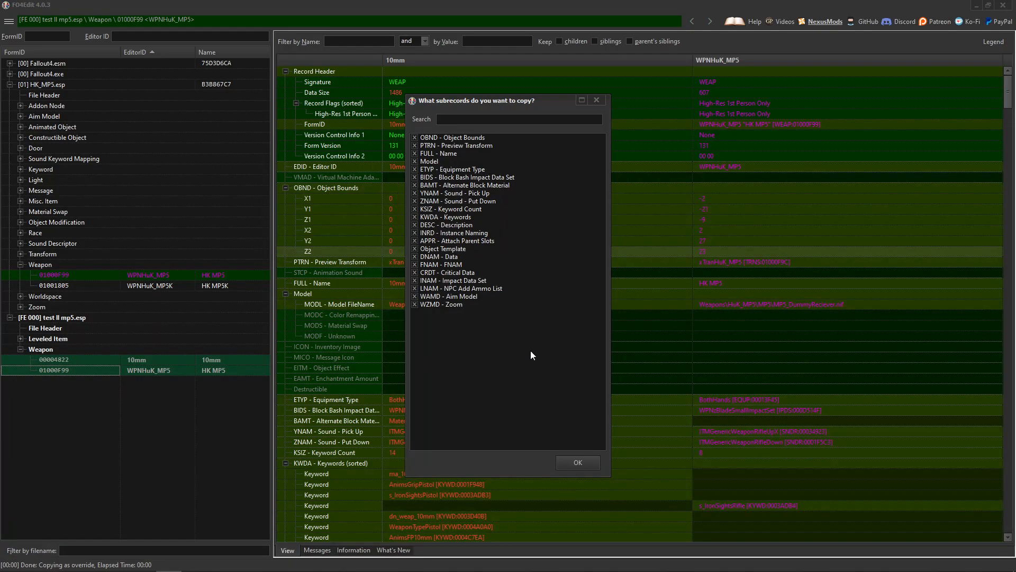
click(577, 464)
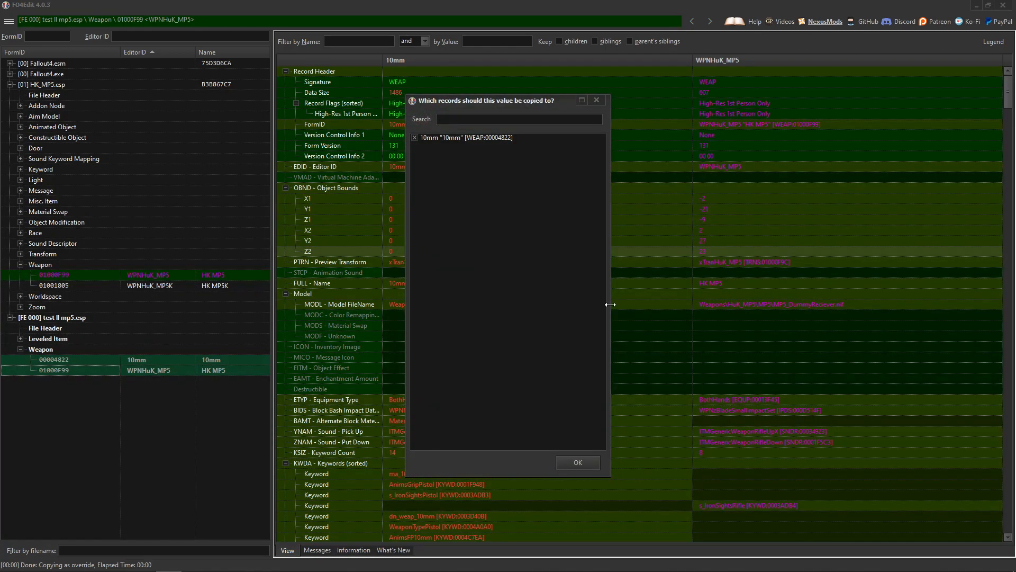
click(577, 463)
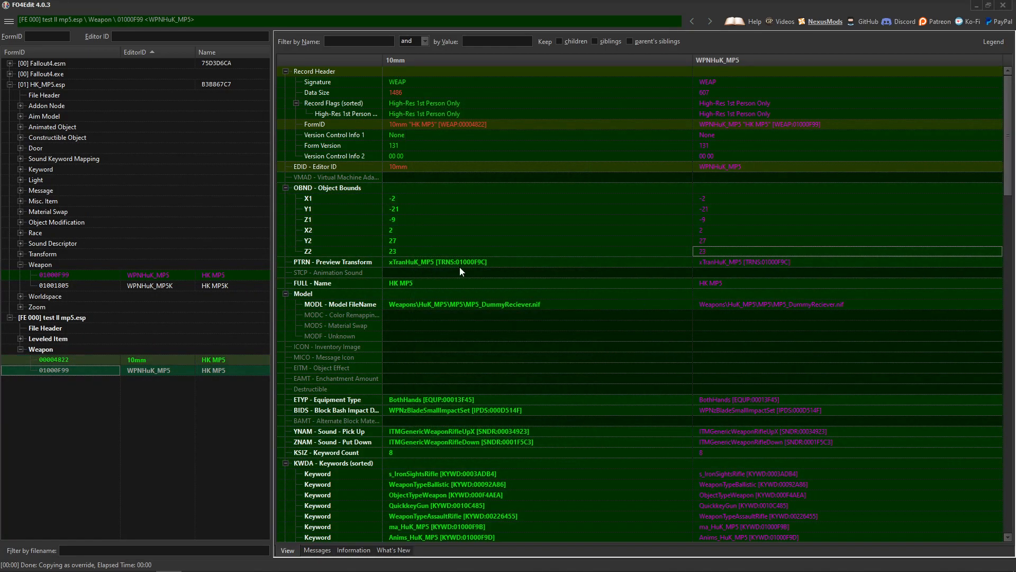
scroll(446, 267, down, 6)
click(154, 358)
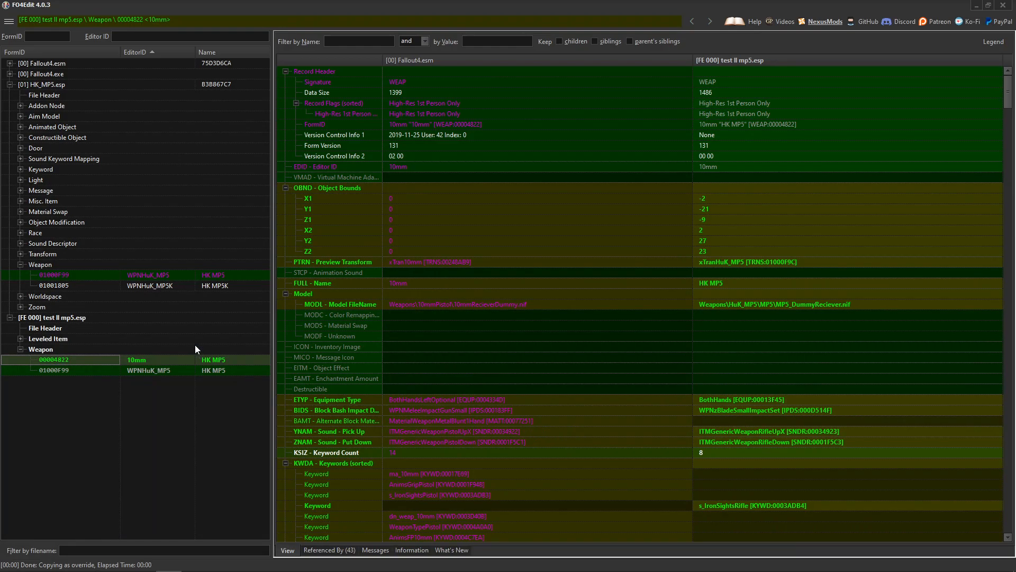
Expand Fallout4.esm, check the WPNHuK_MP5 record in HK_MP5.esp and collapse that plugin
click(9, 64)
scroll(122, 347, down, 15)
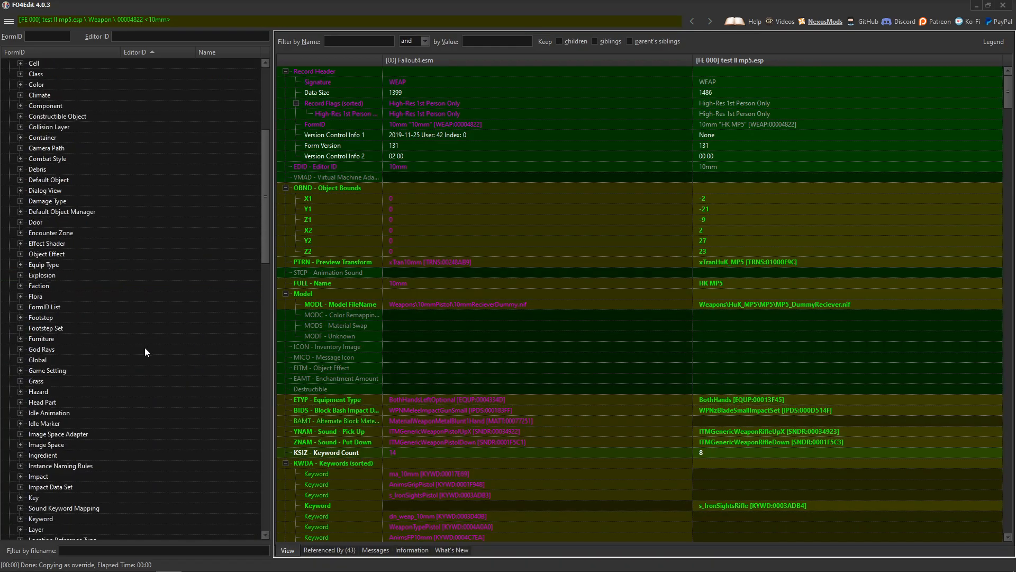
scroll(111, 347, down, 20)
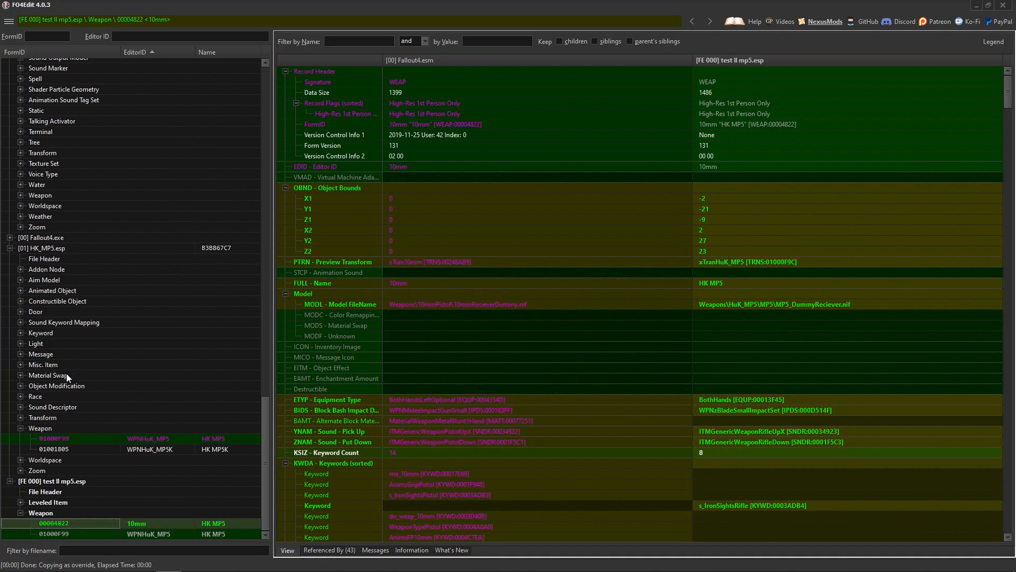
click(151, 438)
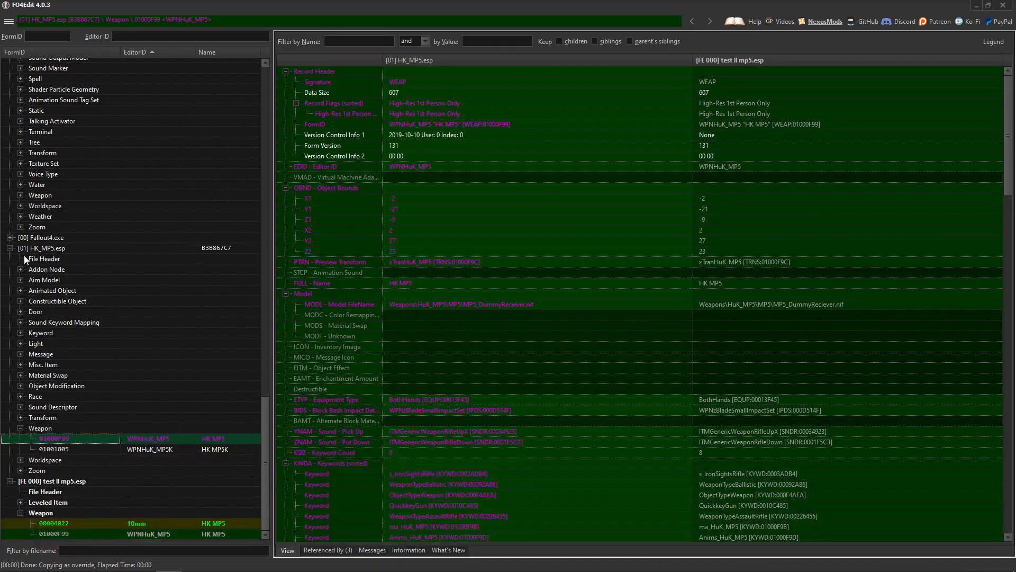
click(9, 248)
Expand the Weapon category of Fallout4.esm to list its weapon records
scroll(91, 262, up, 8)
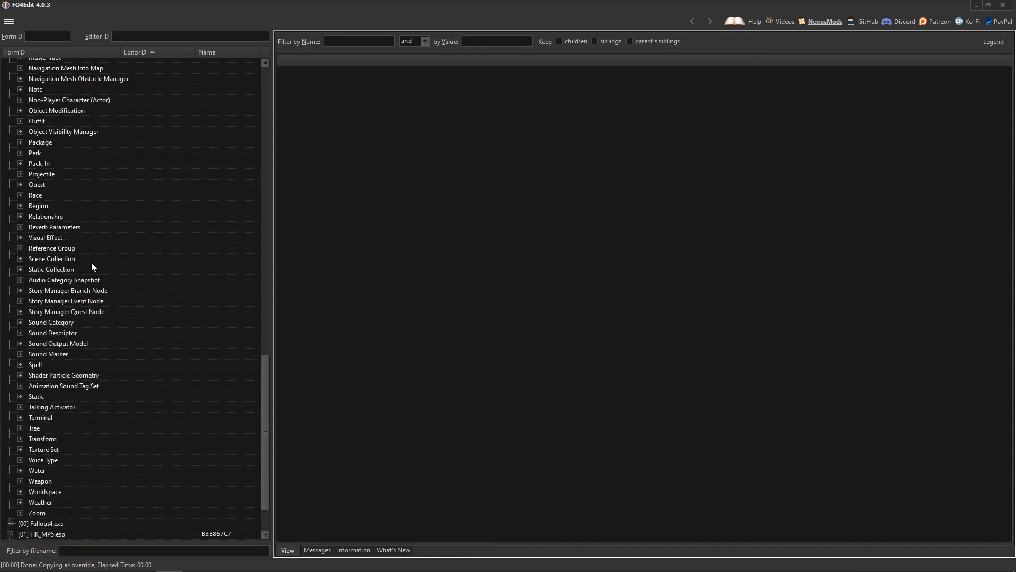
scroll(95, 254, up, 20)
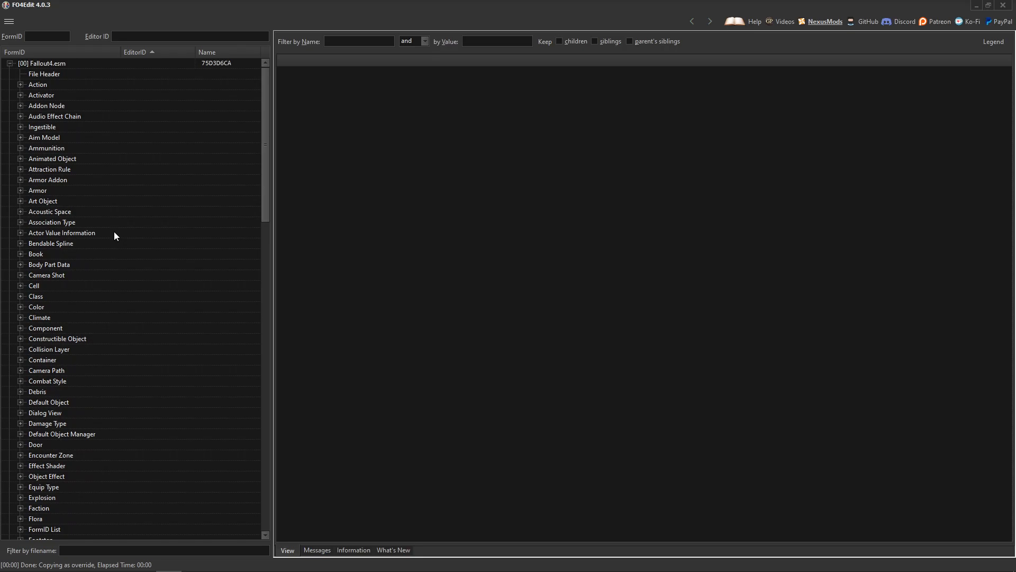
scroll(94, 265, down, 20)
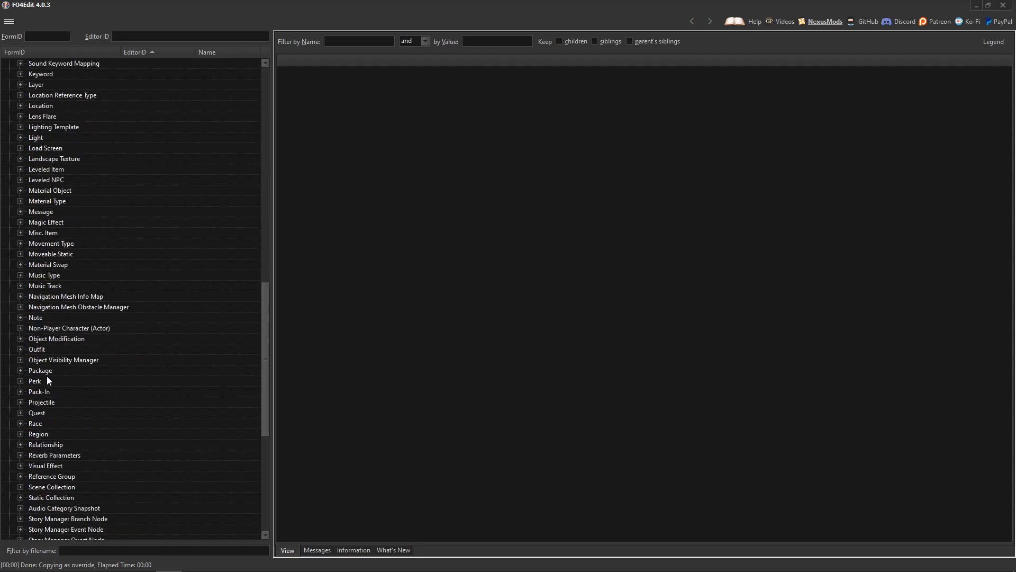
scroll(54, 432, down, 5)
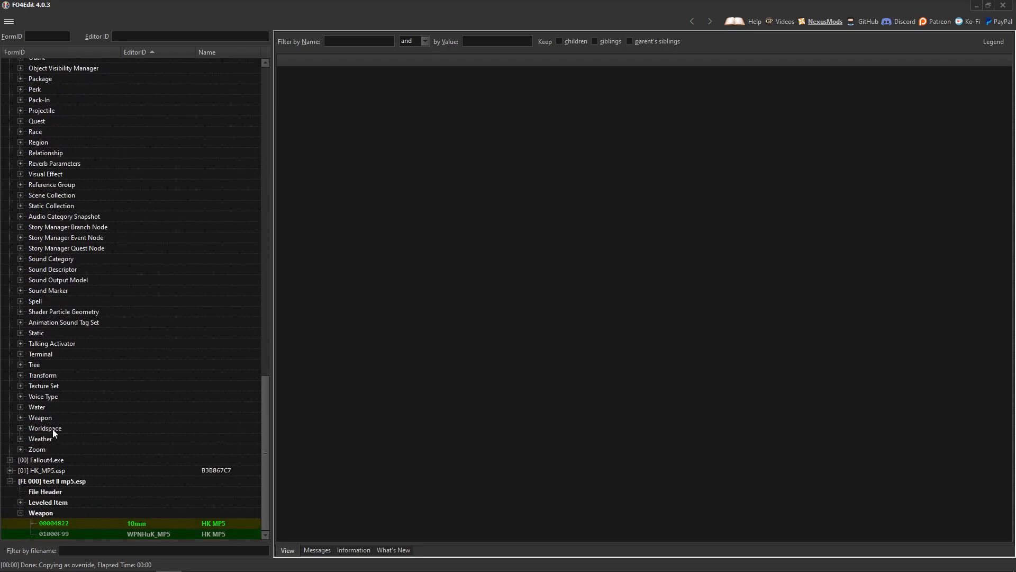
click(21, 417)
scroll(185, 268, up, 4)
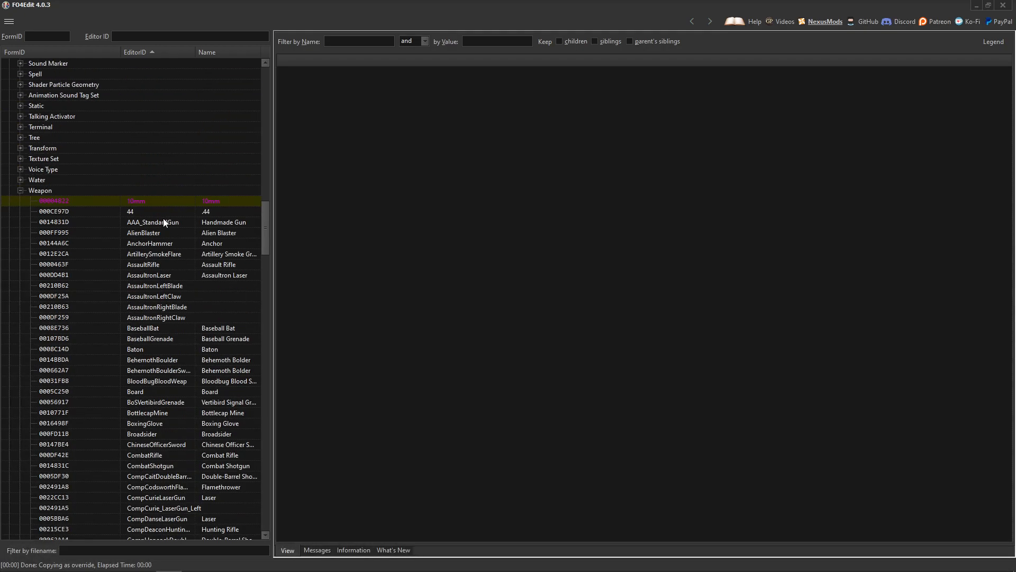
Copy all Fallout4.esm weapon records from 44 through WorkshopTrapFlamethrowerWeap02 as overrides into test ll mp5.esp
click(164, 215)
drag(268, 220, 271, 496)
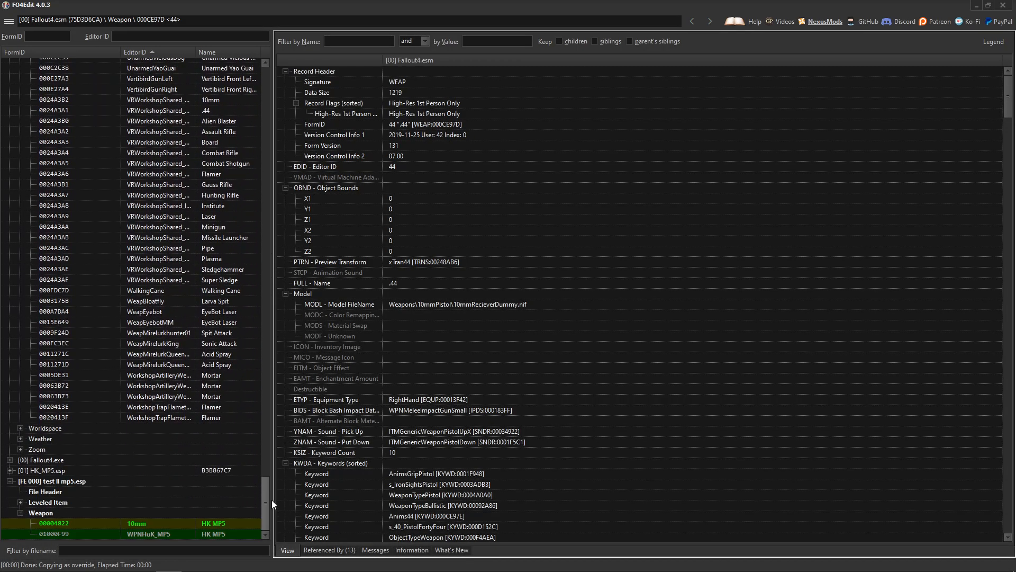
shift+click(167, 418)
right_click(167, 418)
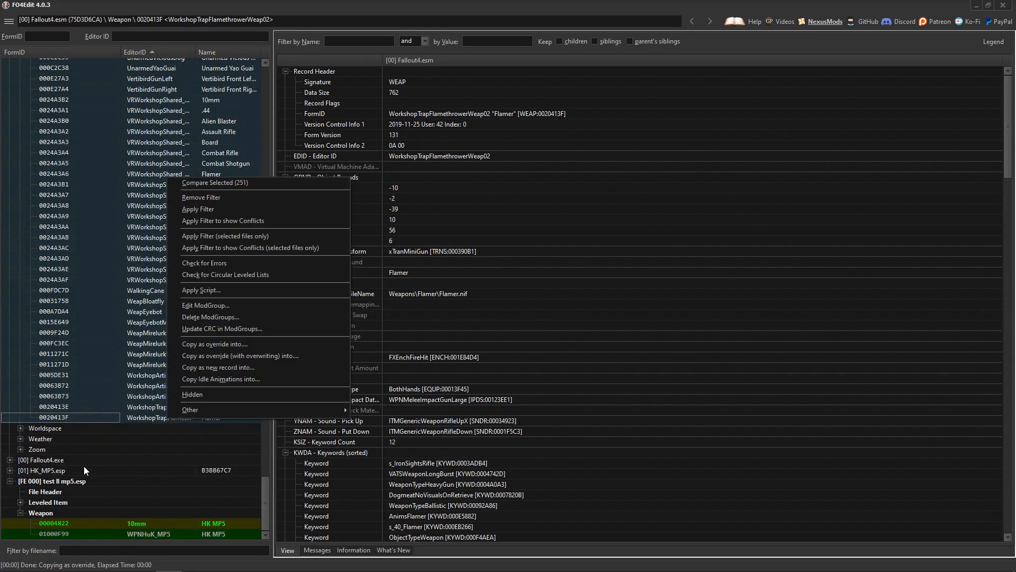
click(215, 332)
right_click(157, 394)
click(199, 318)
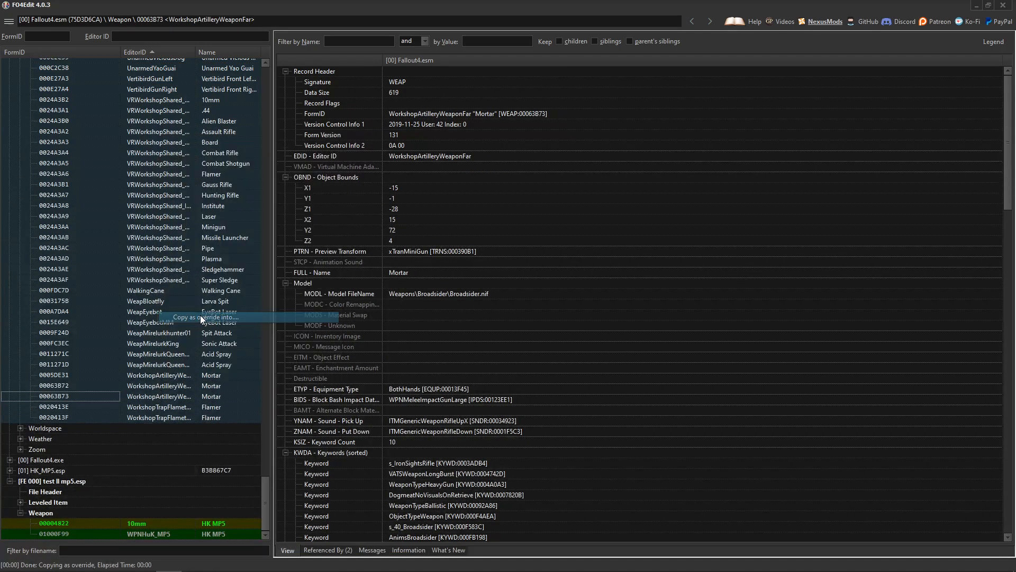
click(273, 156)
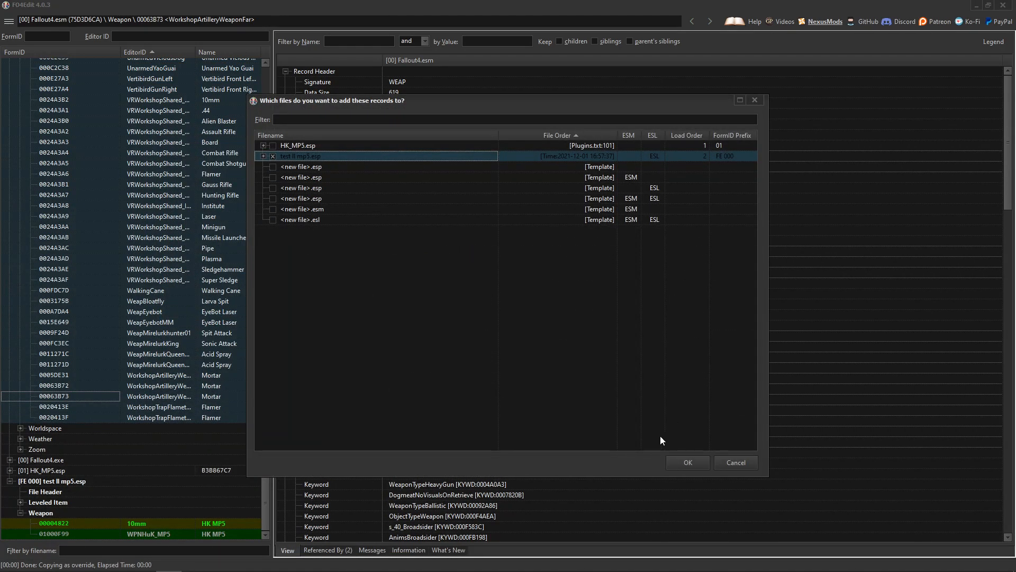
click(688, 462)
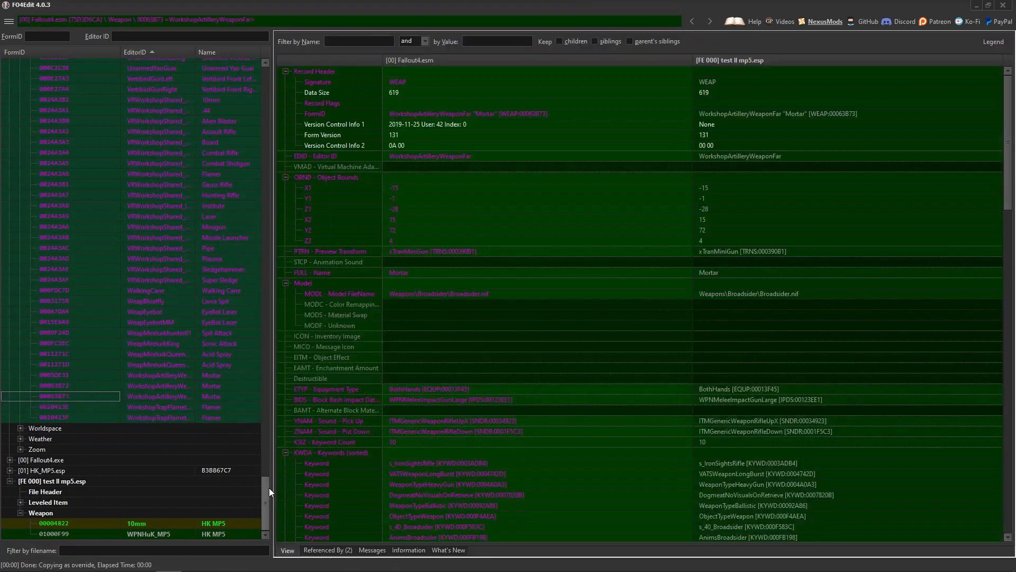
Reopen the Weapon category of test ll mp5.esp and view the 44 and AAA_StandardGun overrides
drag(269, 487, 268, 475)
click(21, 512)
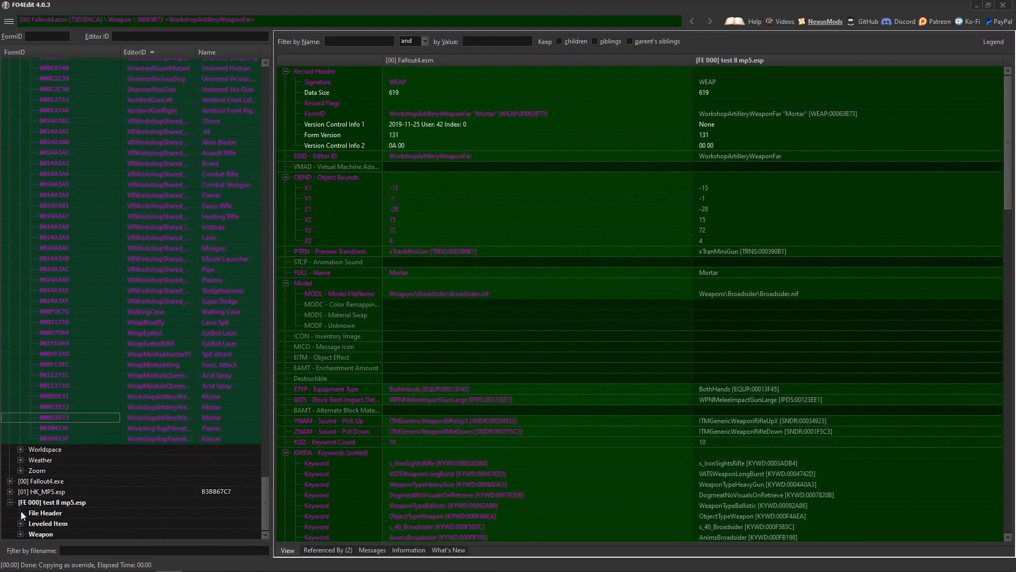
click(21, 531)
scroll(141, 350, down, 5)
drag(266, 375, 269, 347)
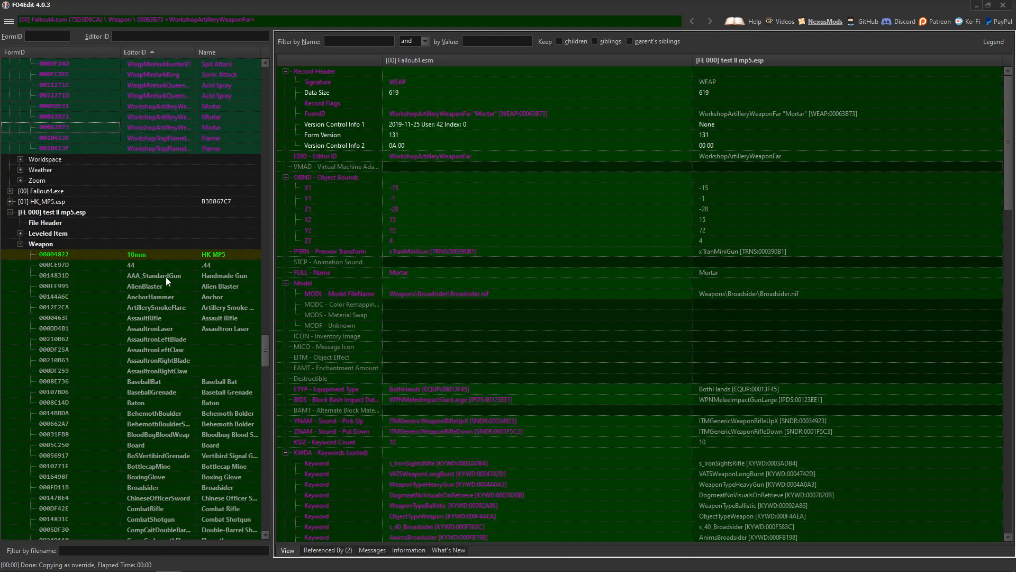
click(157, 264)
key(Down)
key(Down)
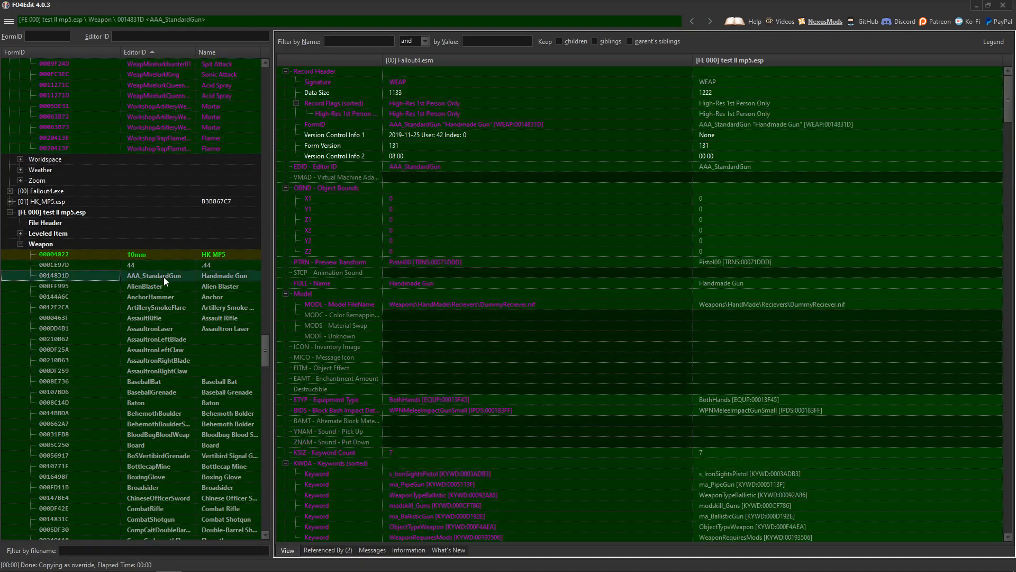
Compare all weapon overrides of test ll mp5.esp from 44 through WPNHuK_MP5 side by side
click(155, 265)
drag(265, 342, 263, 508)
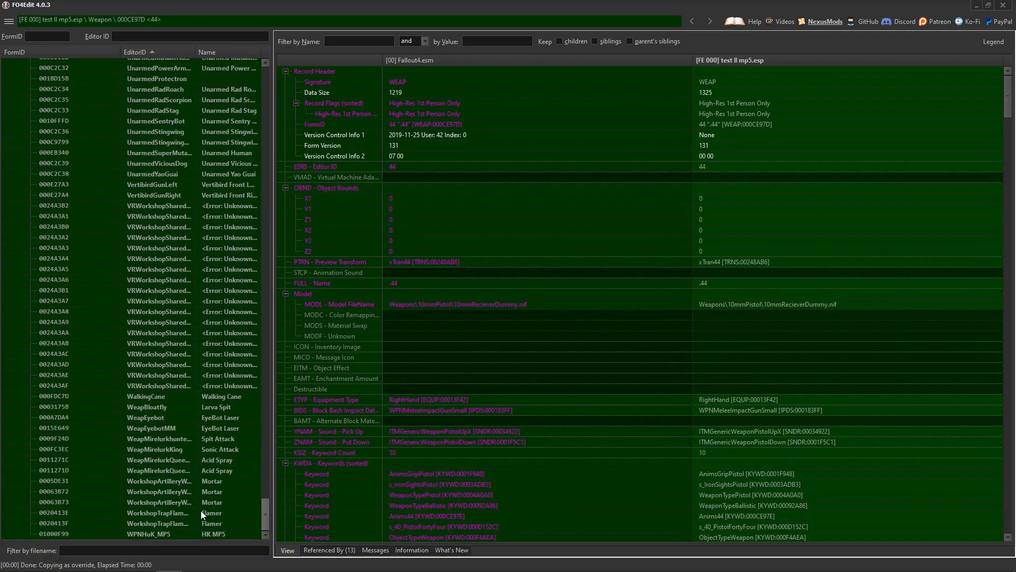
click(153, 534)
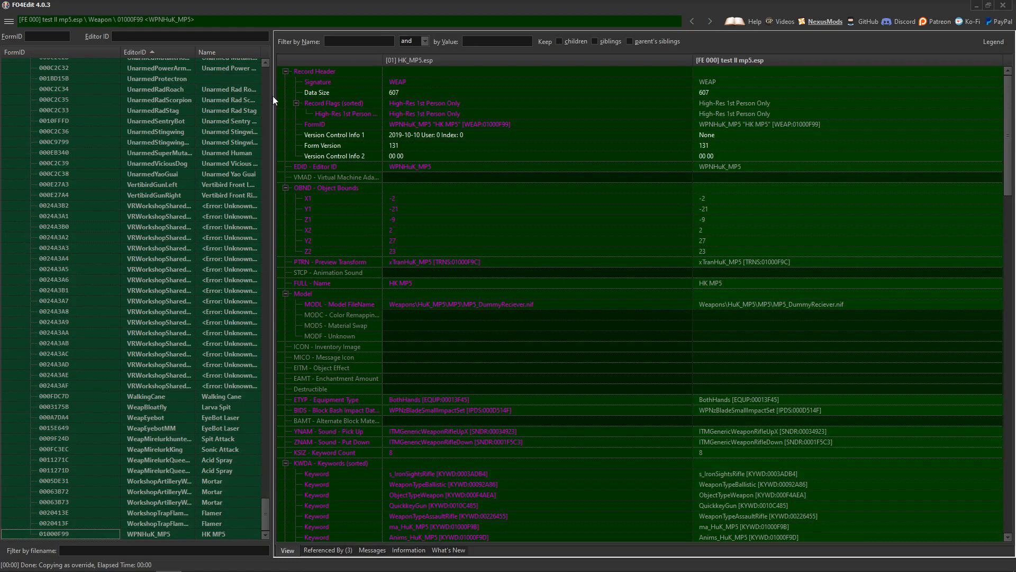
right_click(169, 193)
click(242, 198)
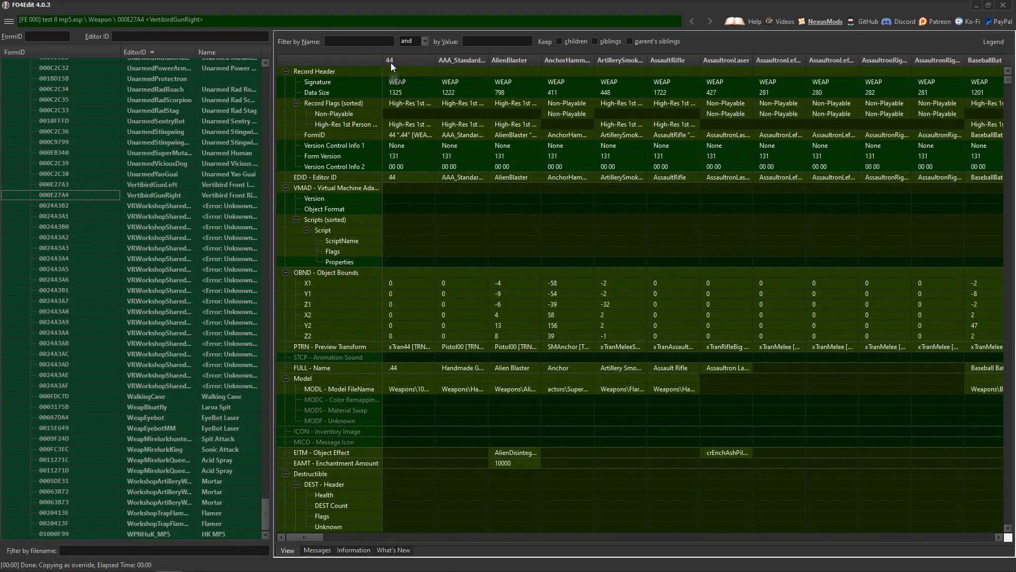
Copy all offered subrecords from the 44 weapon onto every other compared weapon record
right_click(413, 237)
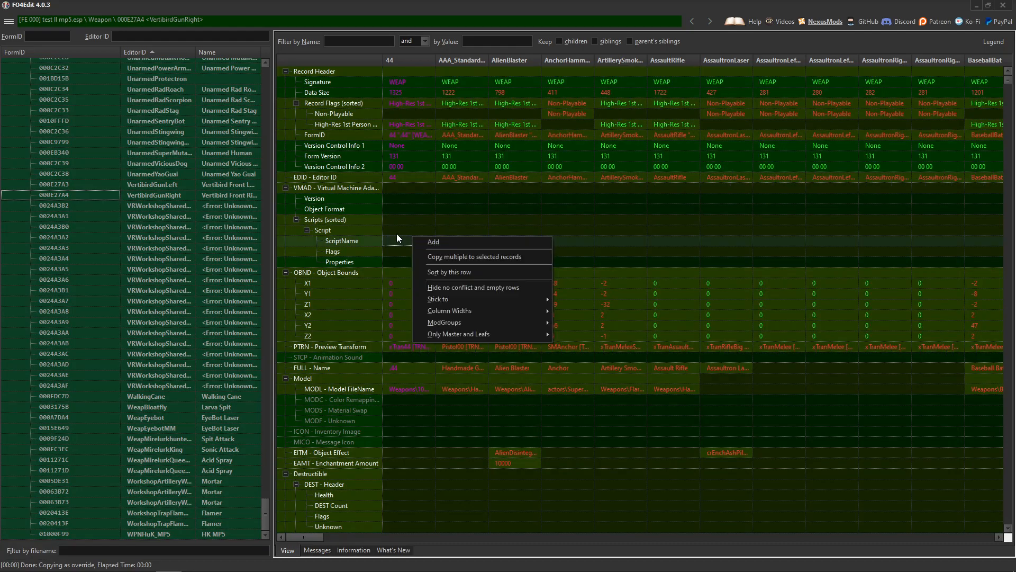
click(458, 257)
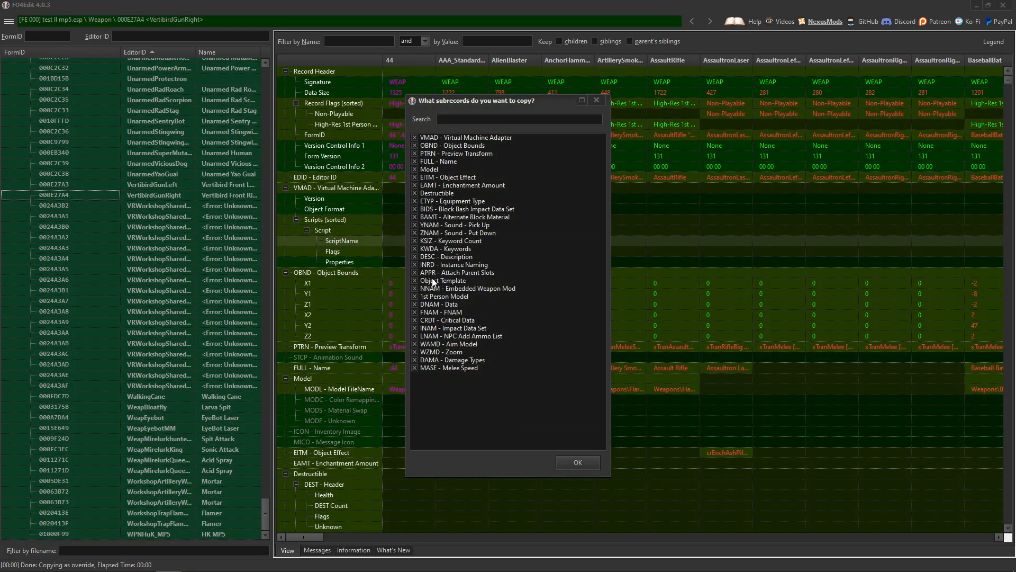
click(575, 462)
scroll(520, 304, down, 10)
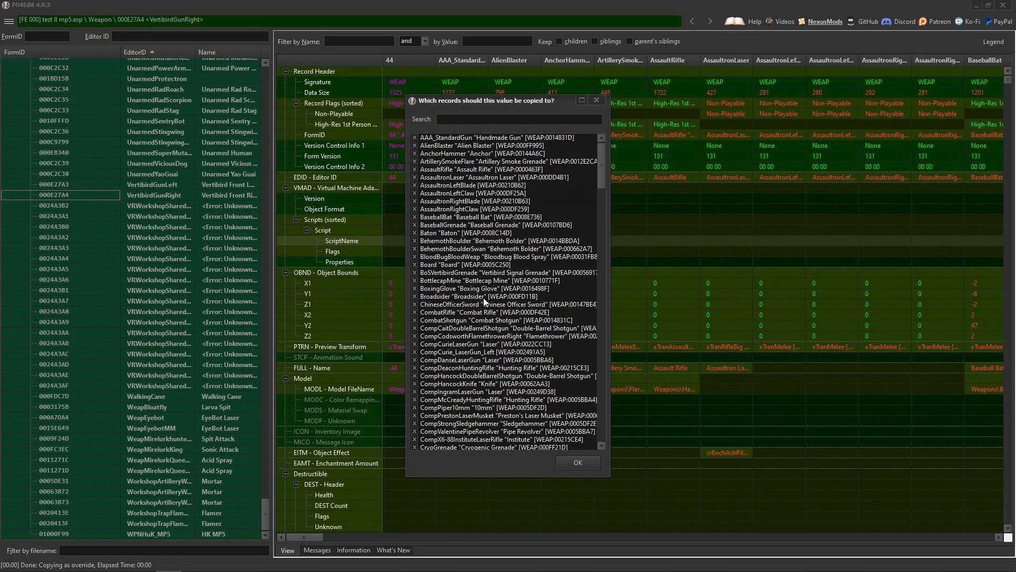
drag(598, 217, 602, 418)
click(578, 462)
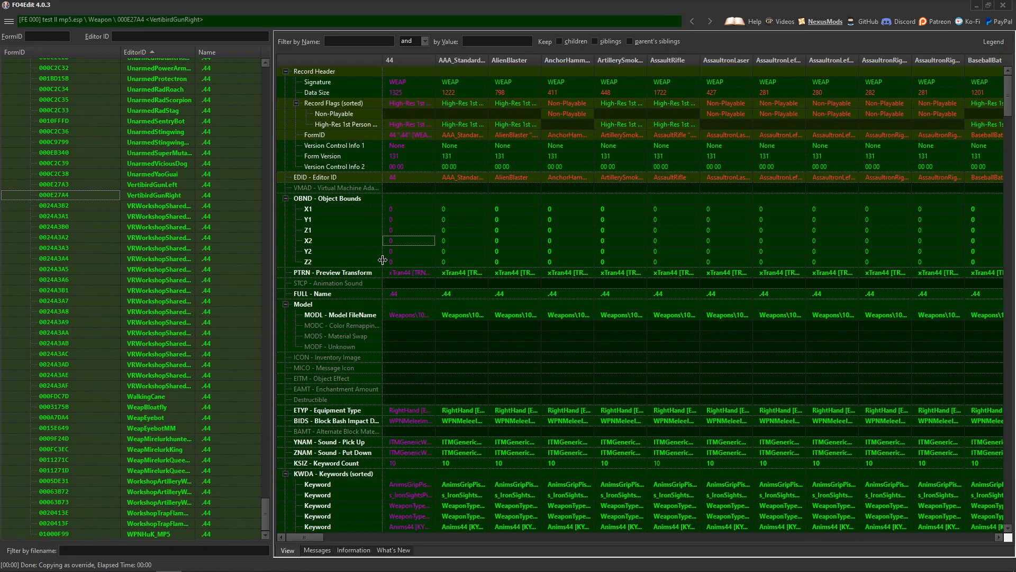
Examine the weapon overrides in test ll mp5.esp, including 44, 10mm and AlienBlaster, against their Fallout4.esm originals
scroll(155, 332, up, 20)
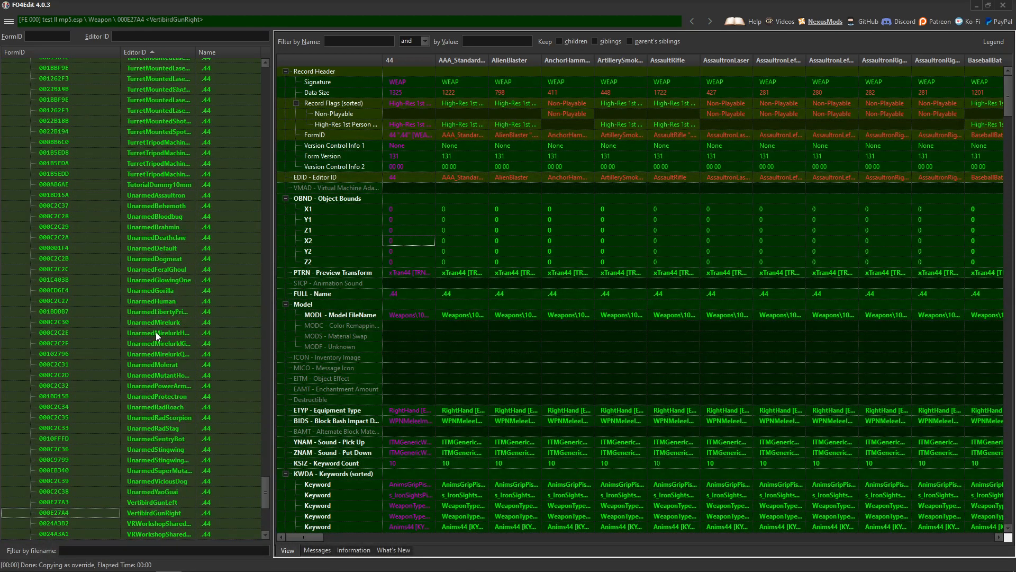
scroll(154, 324, up, 20)
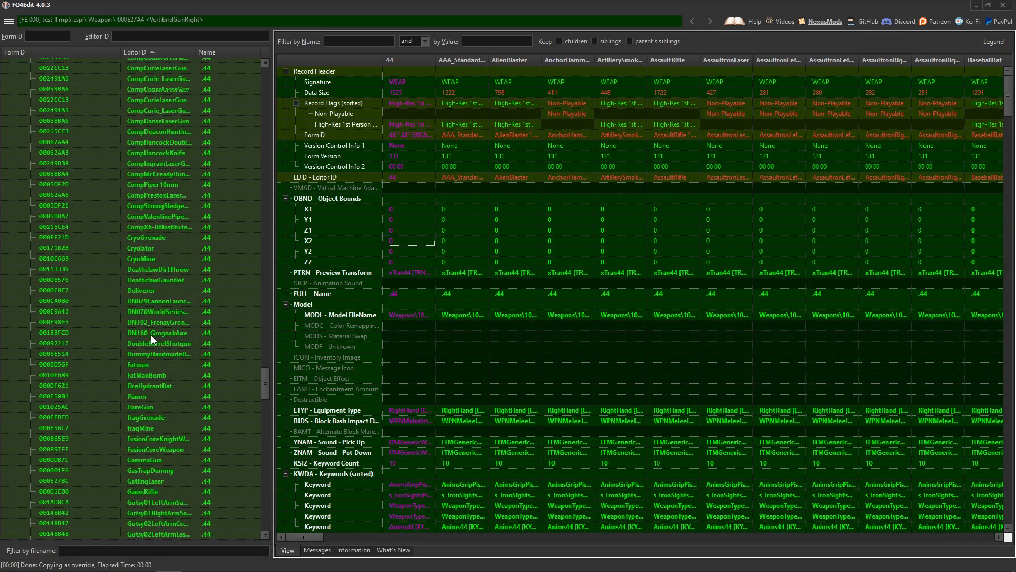
scroll(154, 334, up, 15)
scroll(188, 377, down, 9)
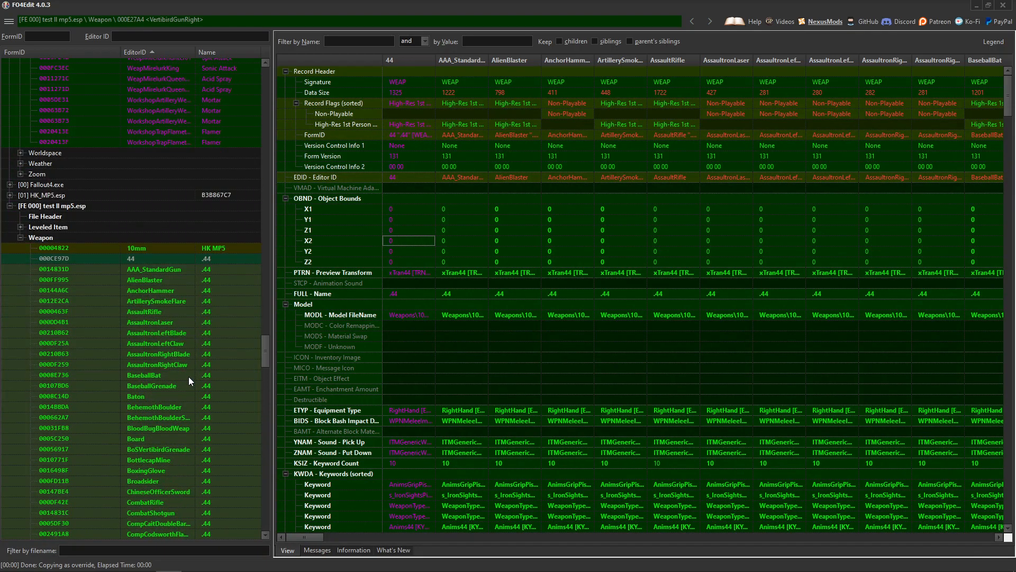
click(191, 247)
click(145, 260)
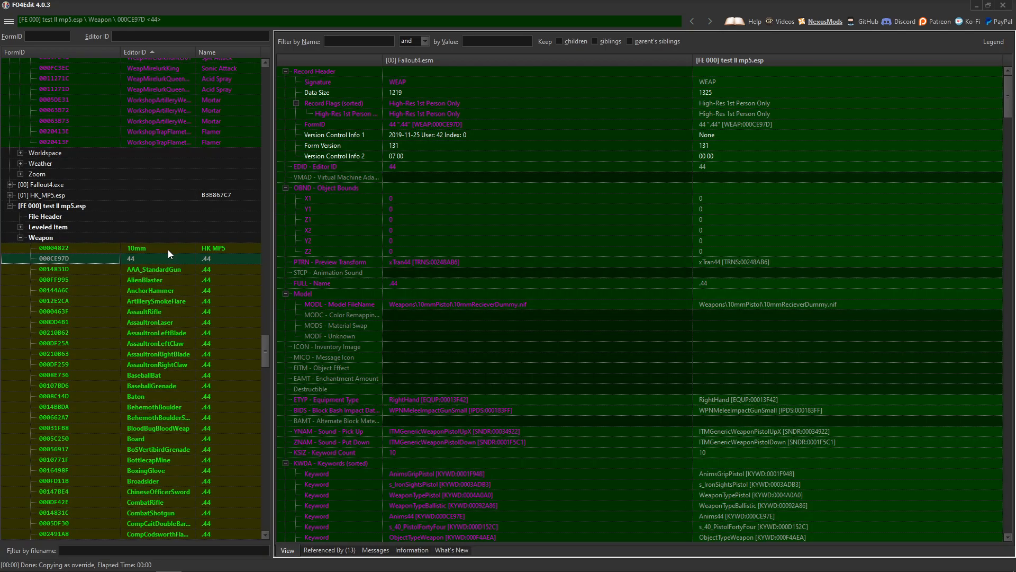
click(184, 247)
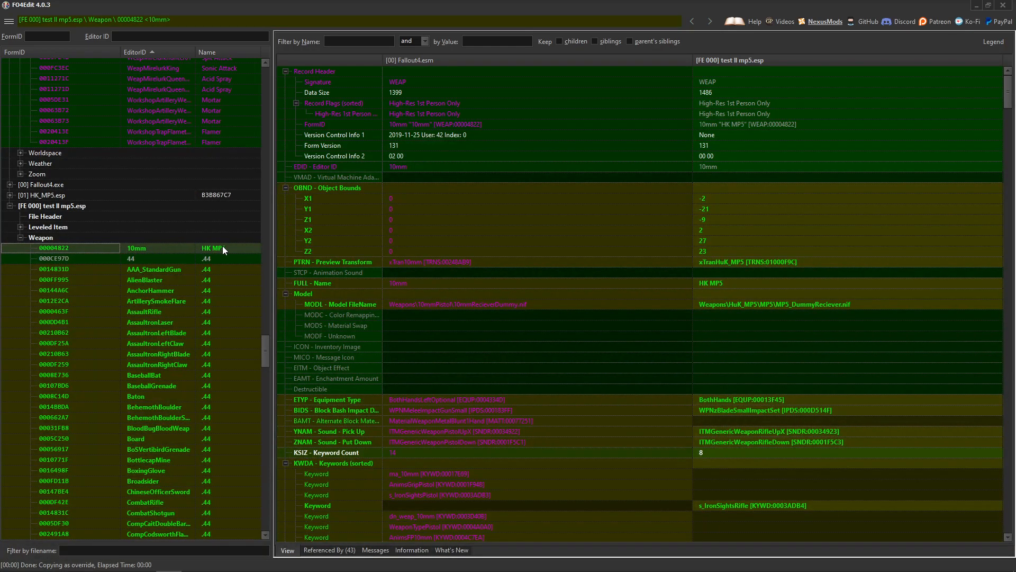
click(152, 280)
scroll(157, 282, down, 20)
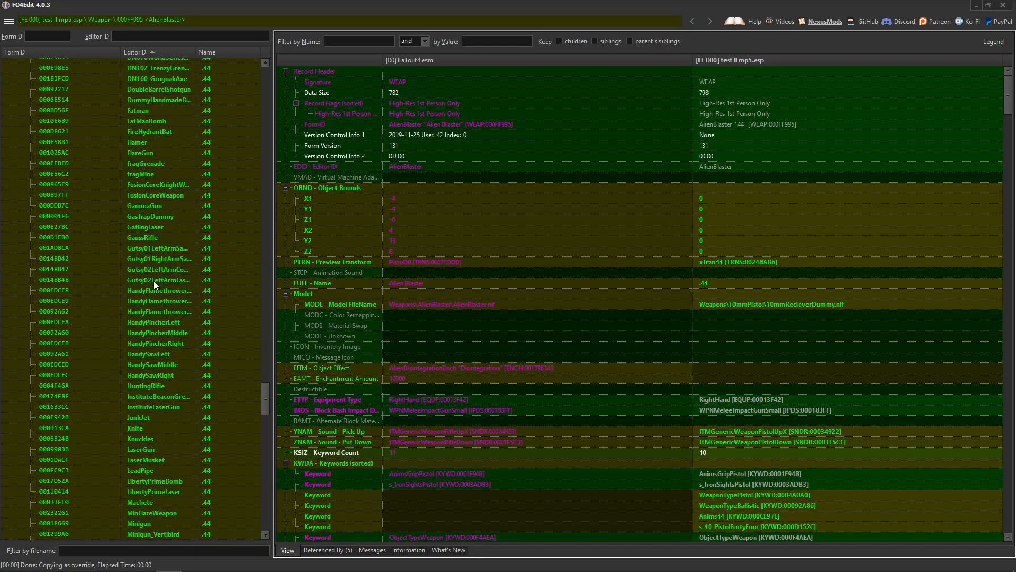
Examine the remaining weapon overrides in test ll mp5.esp, comparing WPNHuK_MP5 and TireIron with their original records
scroll(149, 319, down, 20)
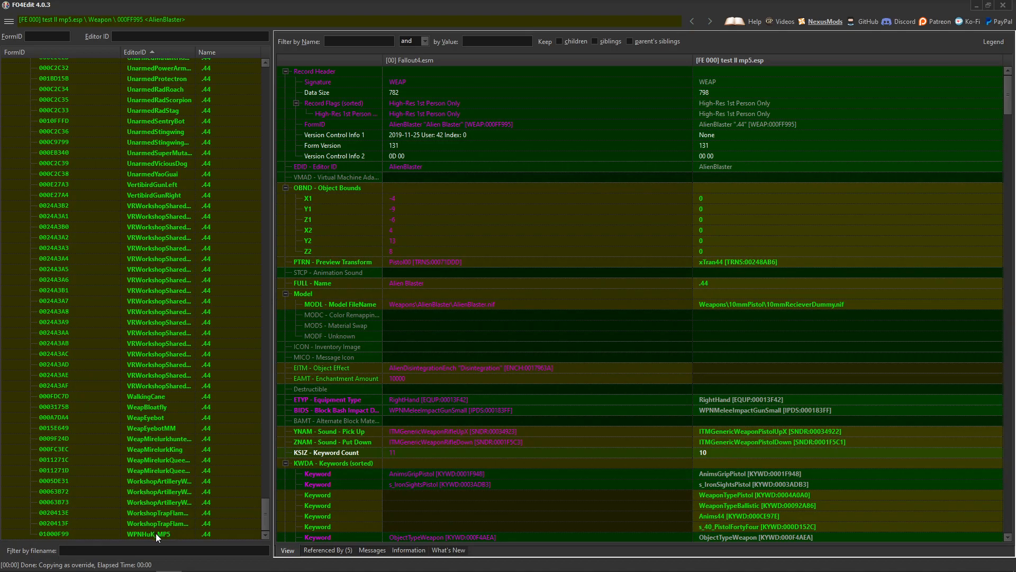
click(156, 534)
drag(265, 525, 269, 360)
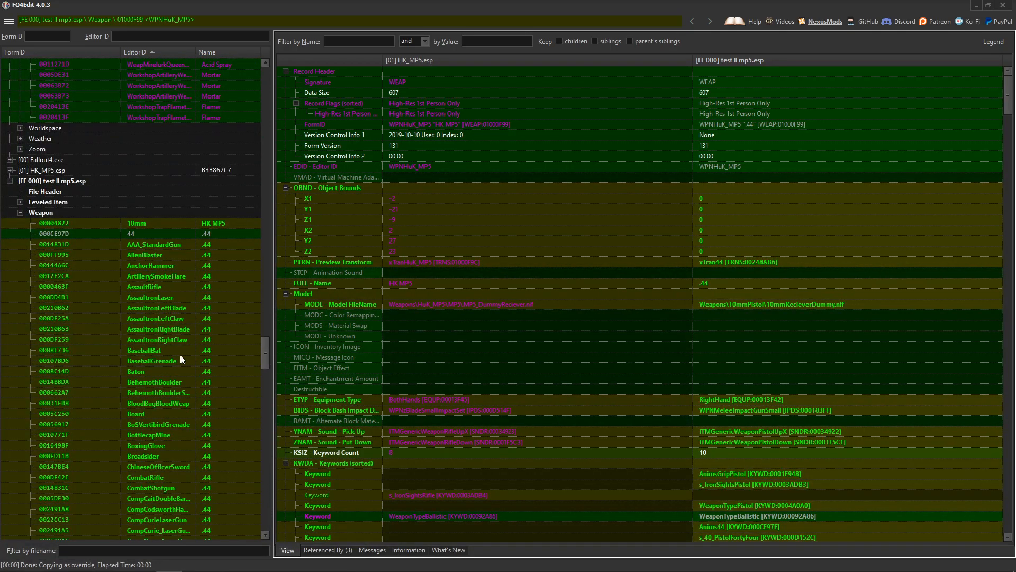
scroll(179, 390, down, 16)
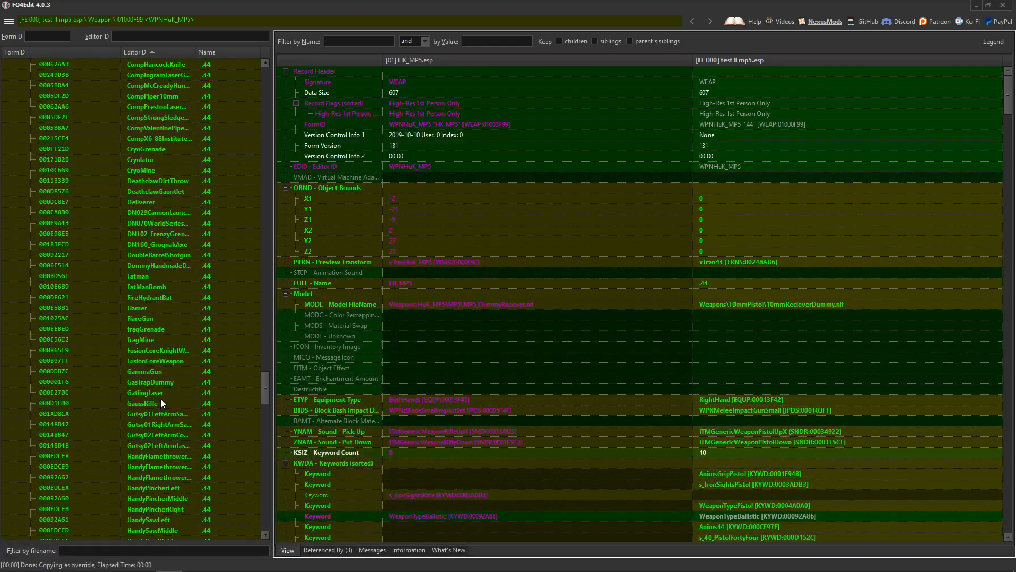
scroll(158, 328, down, 15)
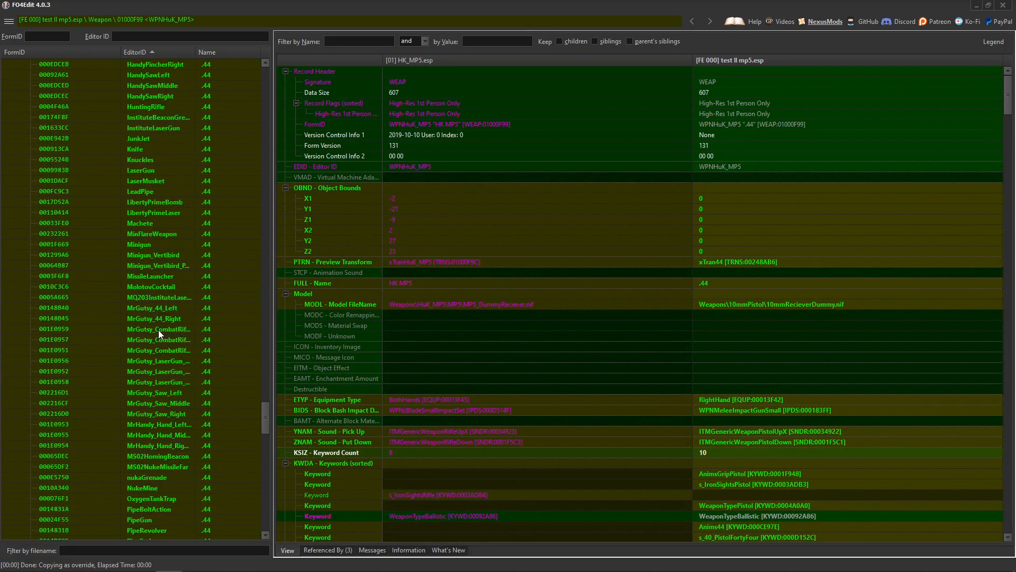
scroll(160, 344, down, 14)
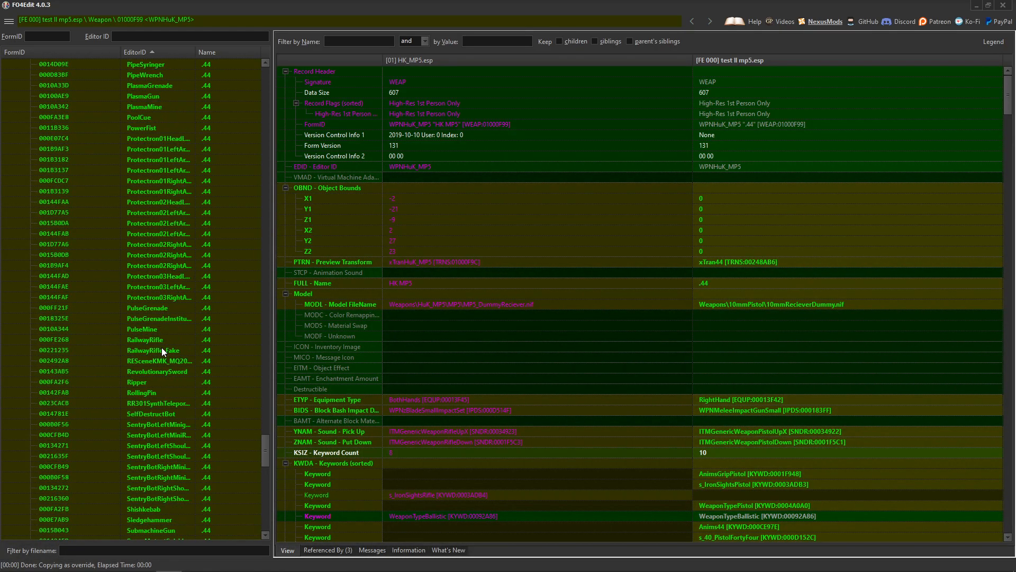
scroll(161, 349, down, 4)
click(160, 318)
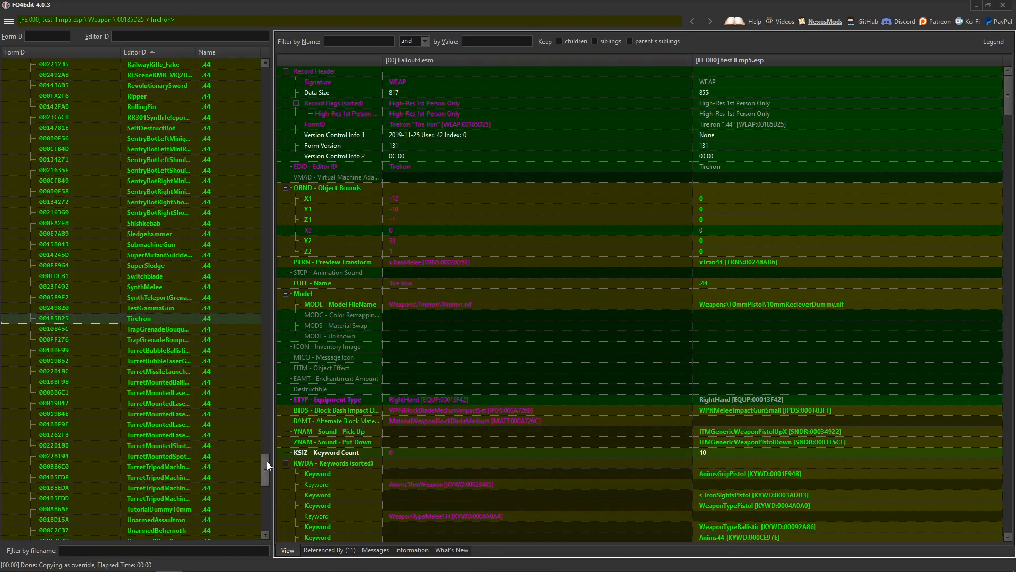
Collapse the Fallout4.esm and test ll mp5.esp trees so only the plugin files are listed
drag(262, 463, 233, 64)
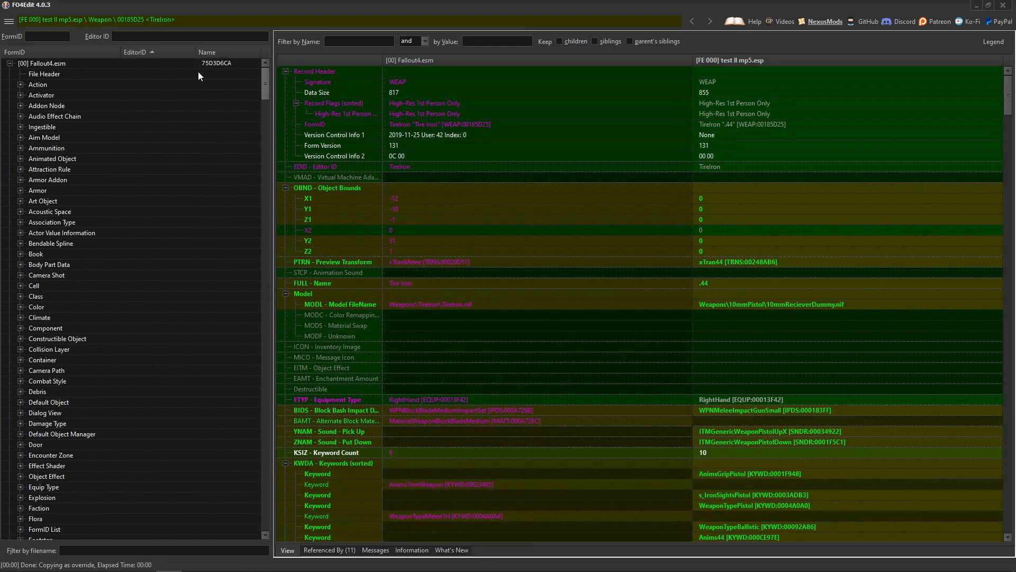
click(8, 63)
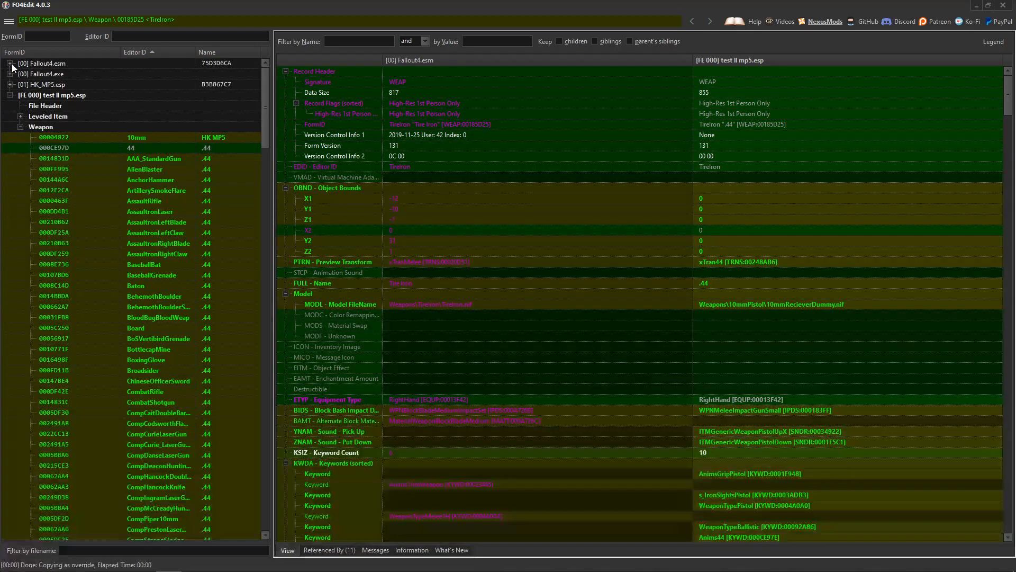
click(11, 96)
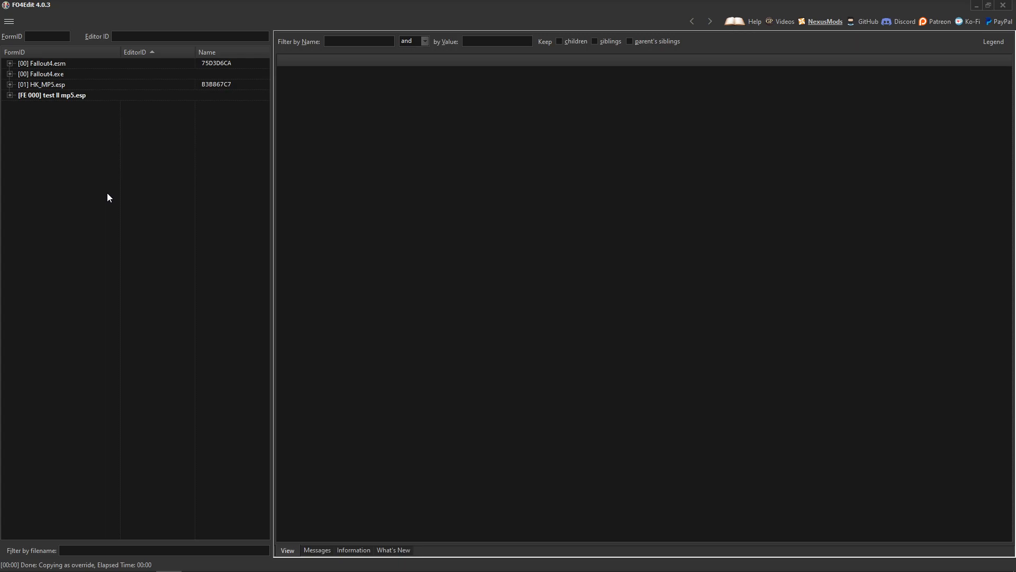